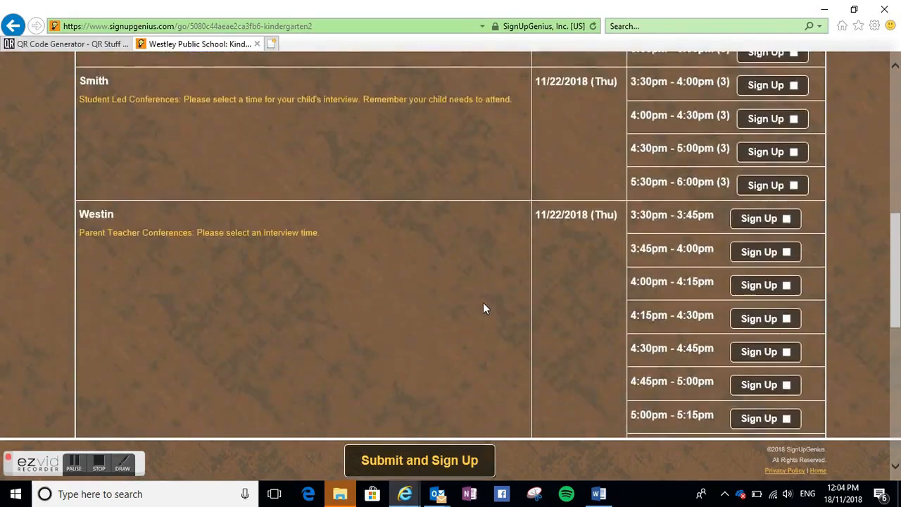
scroll(485, 312, down, 3)
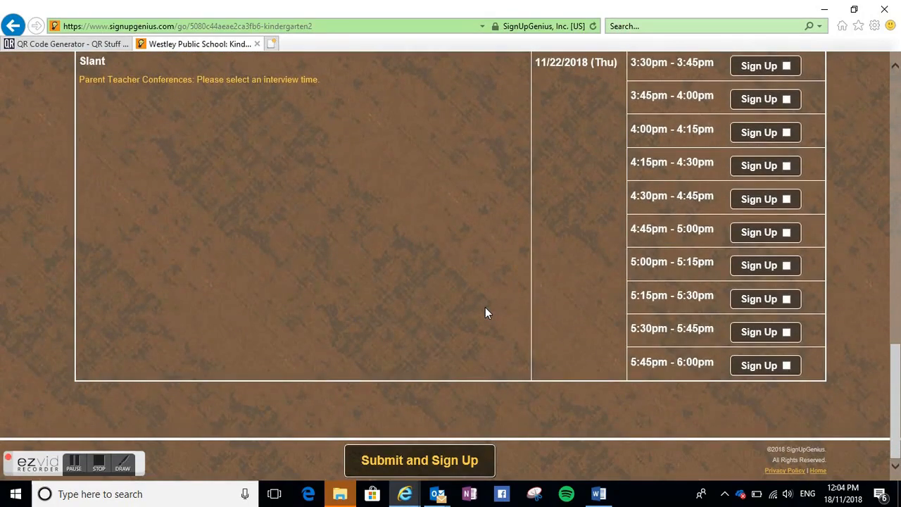
- Browse the published Kindergarten conference sign-up page, then open the Grade 1 conference page and scroll its teacher slots
scroll(486, 307, up, 15)
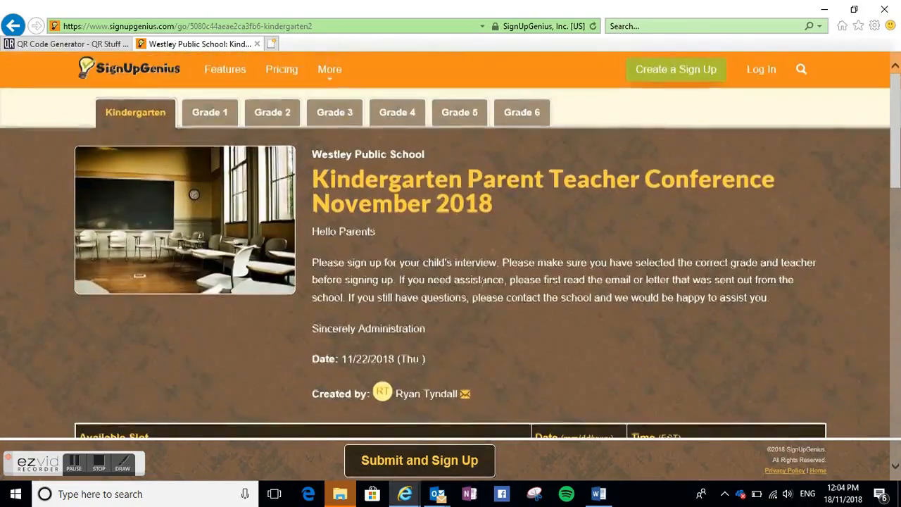
click(211, 114)
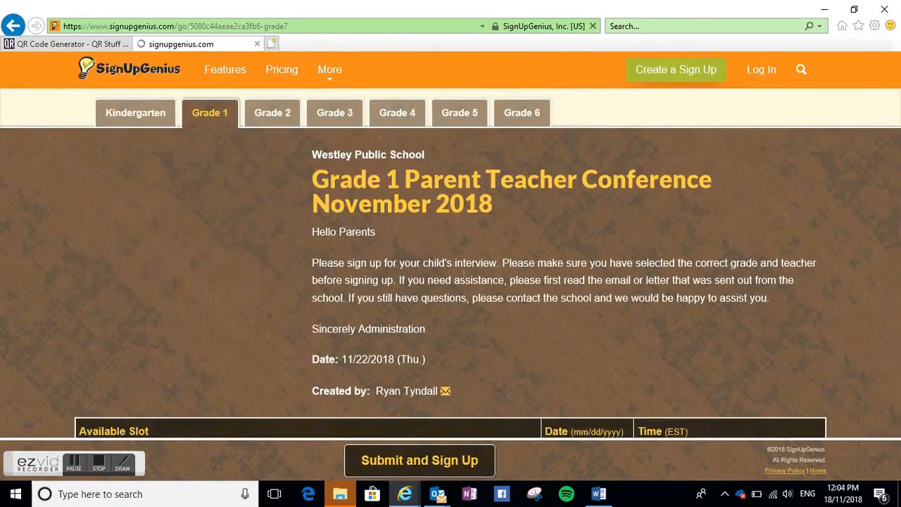
scroll(487, 291, down, 6)
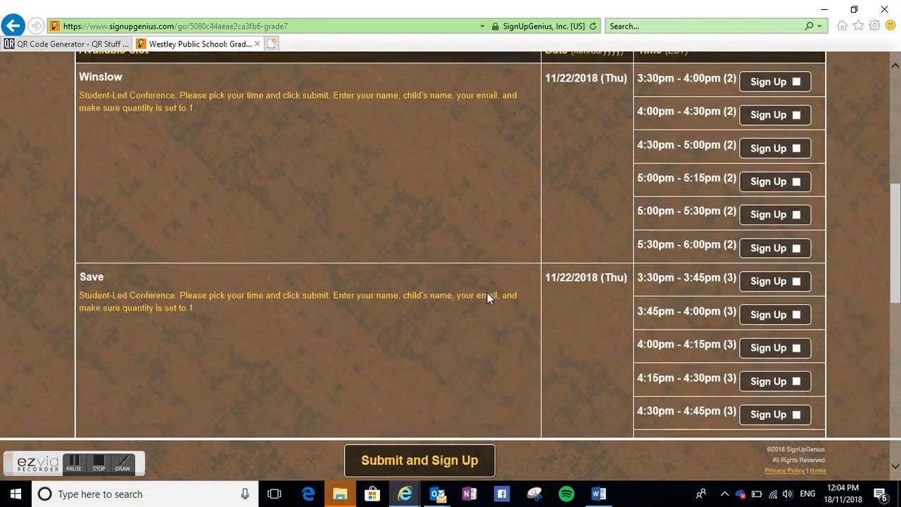
scroll(487, 292, down, 8)
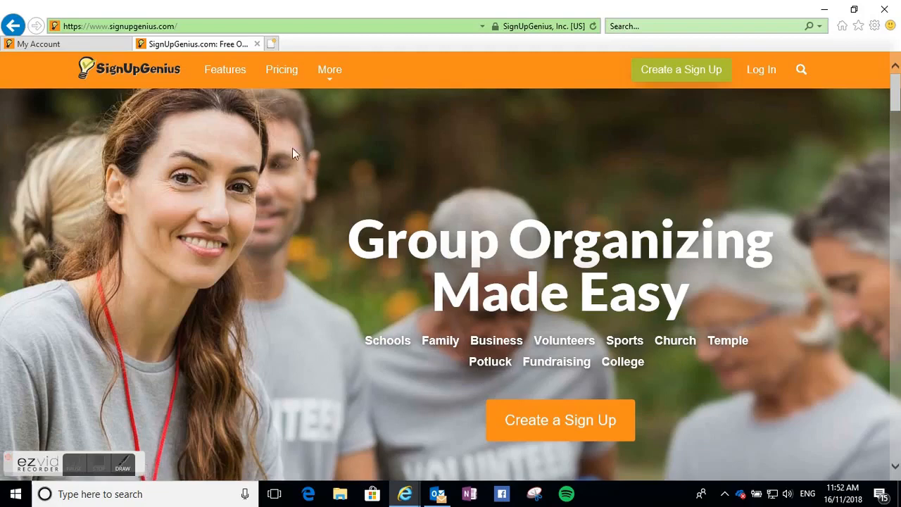
- Open the SignUpGenius pricing page and review the Basic, Silver, Gold and Platinum plans
click(282, 70)
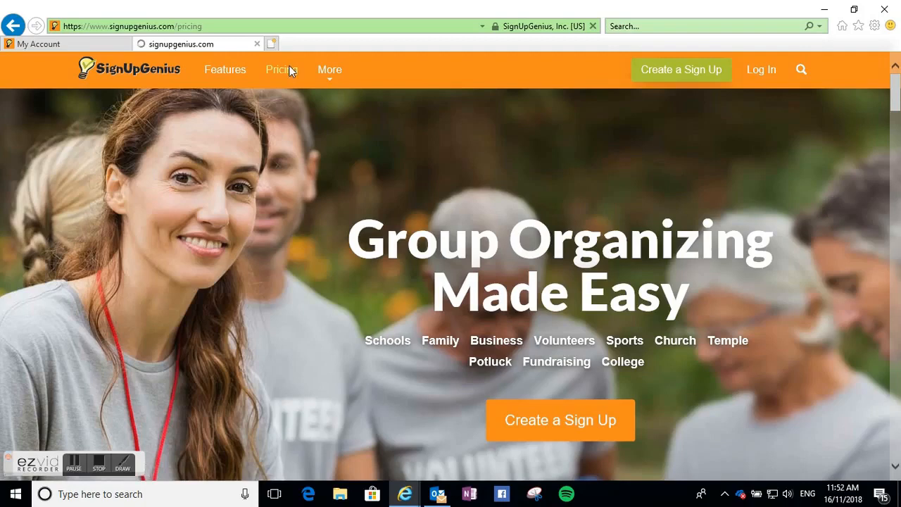
scroll(375, 191, down, 3)
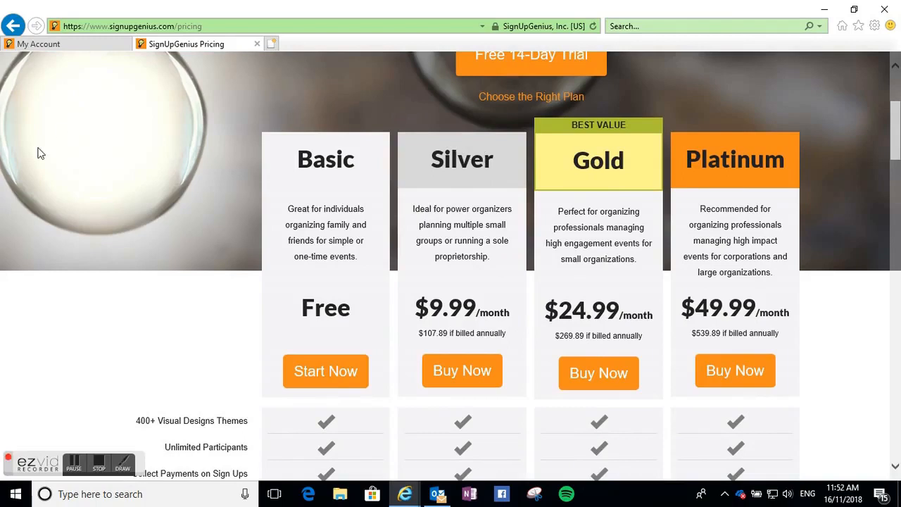
scroll(127, 62, up, 3)
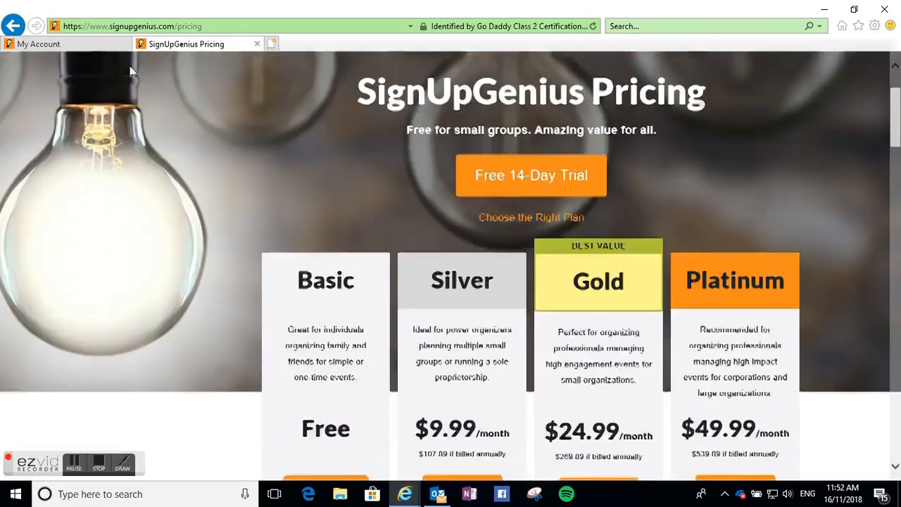
click(96, 42)
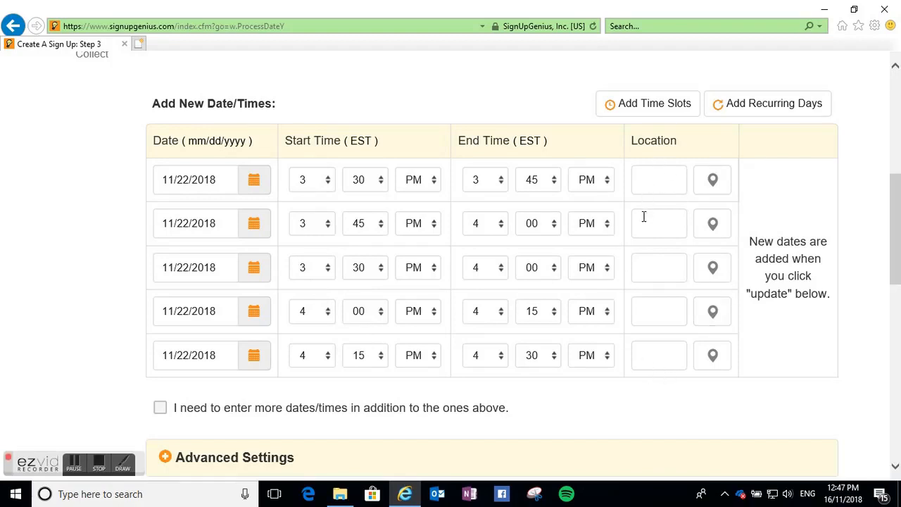
- Enable entering more dates/times beyond the listed slots, update the schedule, and review the resulting date/time list
scroll(644, 217, down, 1)
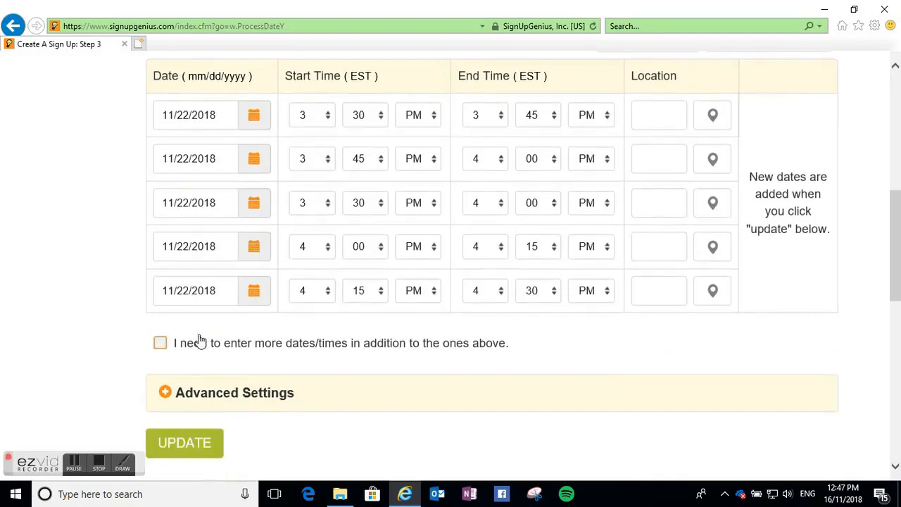
click(161, 343)
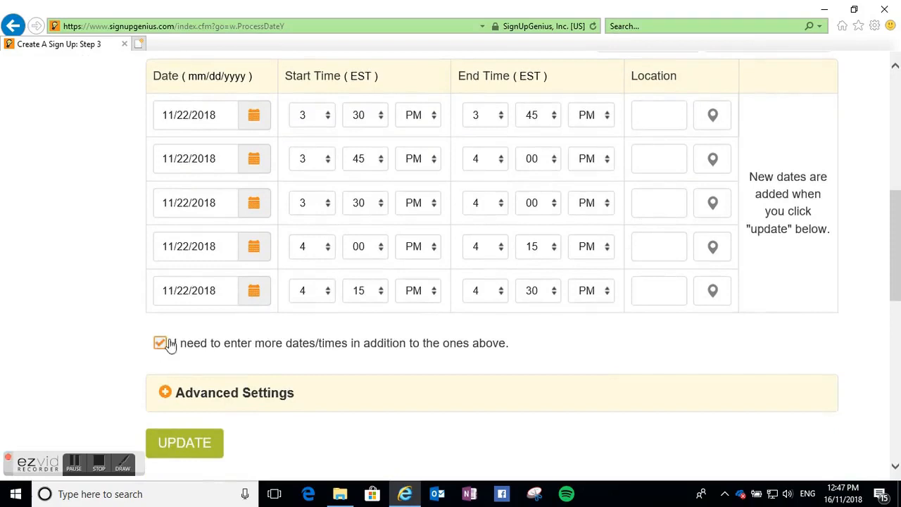
click(194, 442)
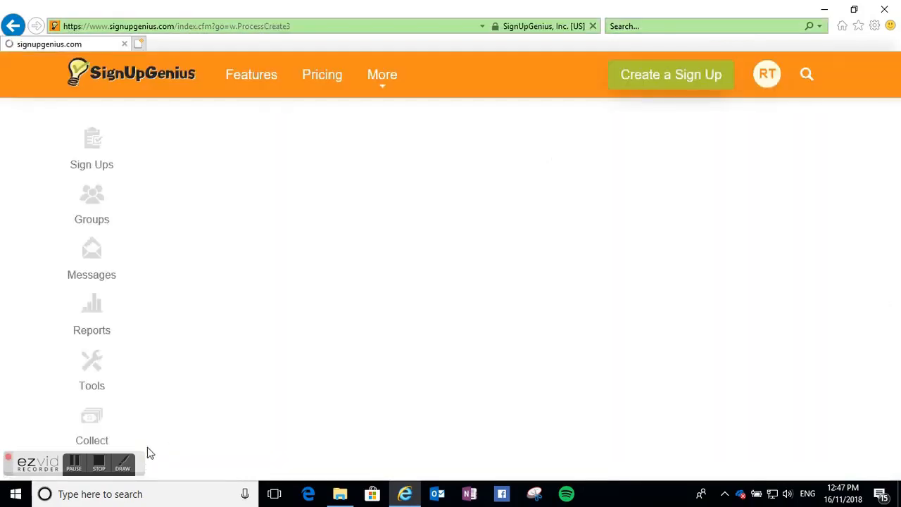
click(94, 461)
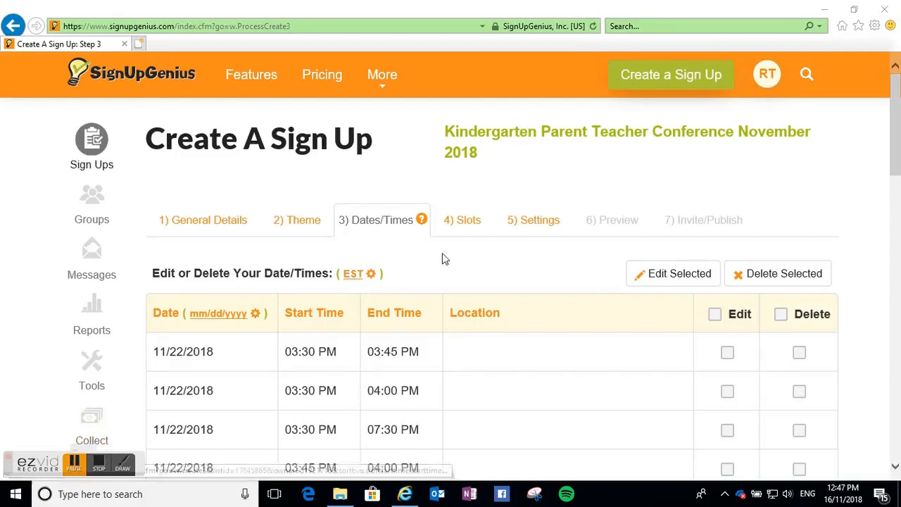
scroll(394, 289, down, 2)
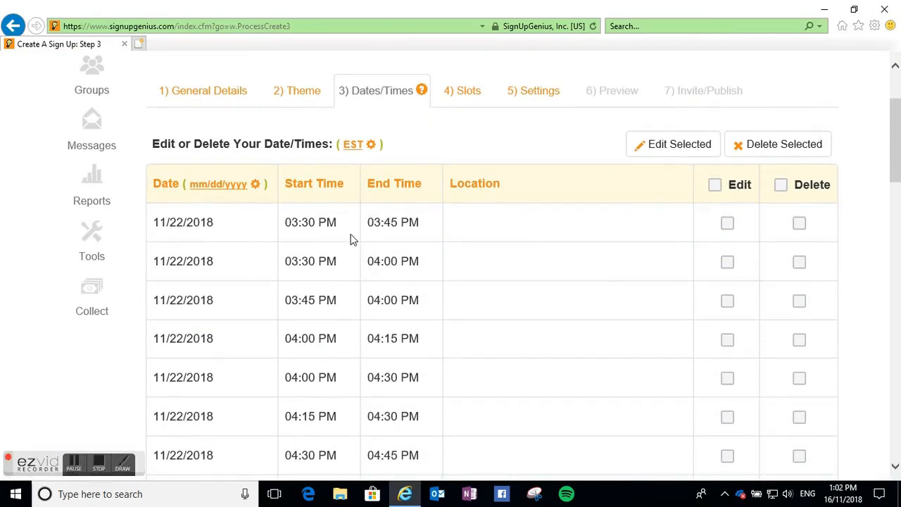
scroll(326, 212, down, 1)
scroll(326, 211, down, 3)
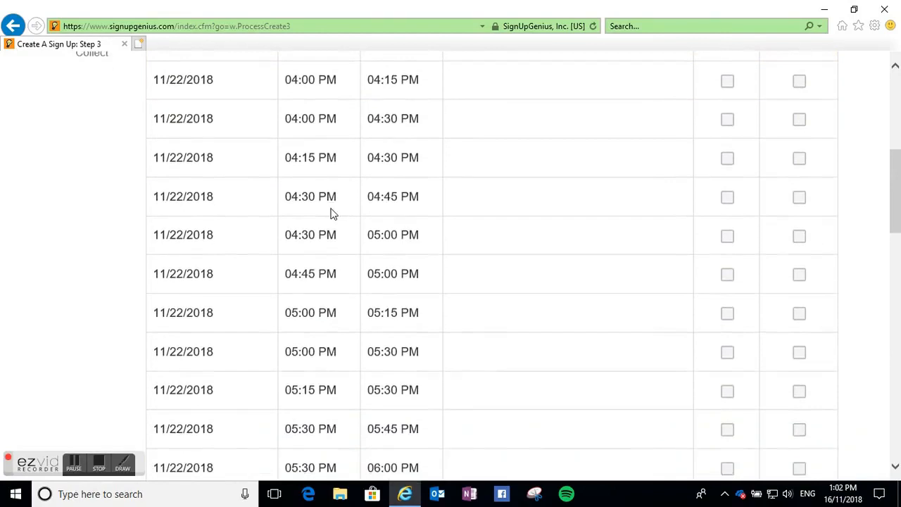
scroll(332, 211, down, 1)
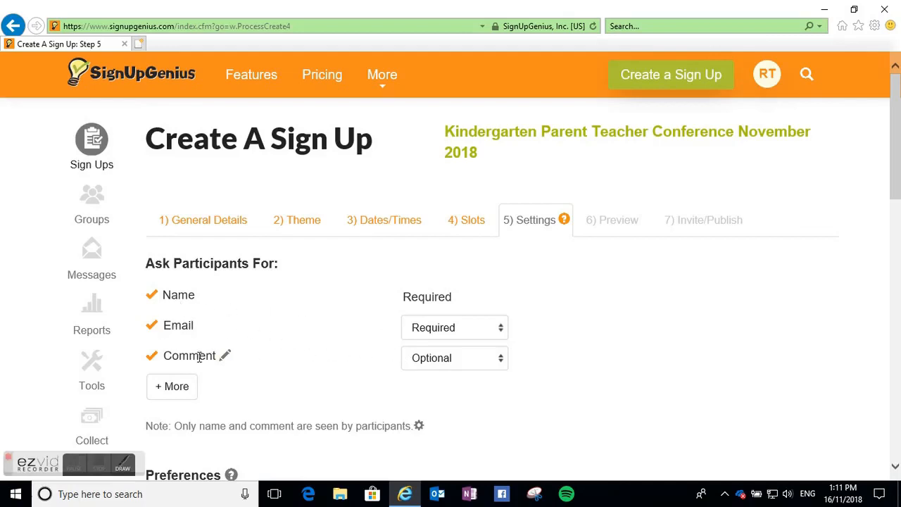
- Show more participant fields and add the existing custom question "What is the name of your child?" to the sign up
click(177, 387)
scroll(304, 355, down, 1)
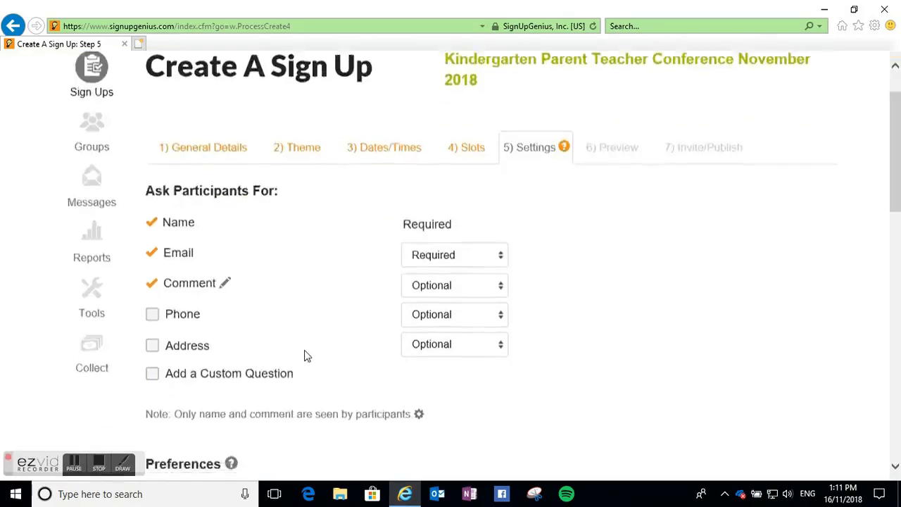
scroll(305, 356, down, 1)
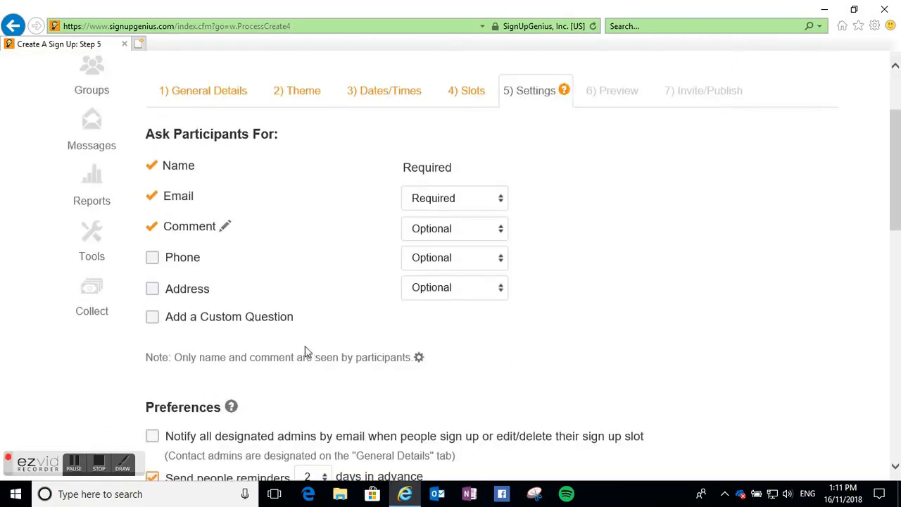
click(153, 317)
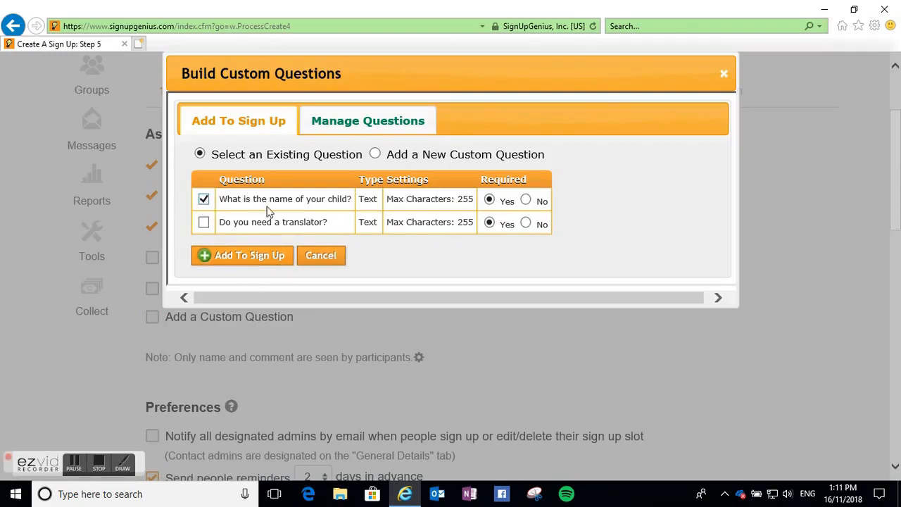
click(248, 257)
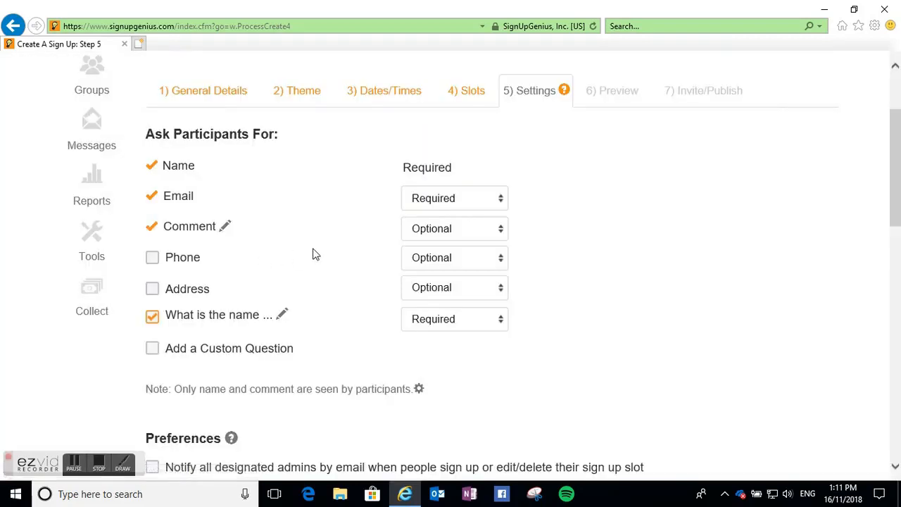
- Open the participant visibility setting and also hide participant names from group members
scroll(338, 271, down, 2)
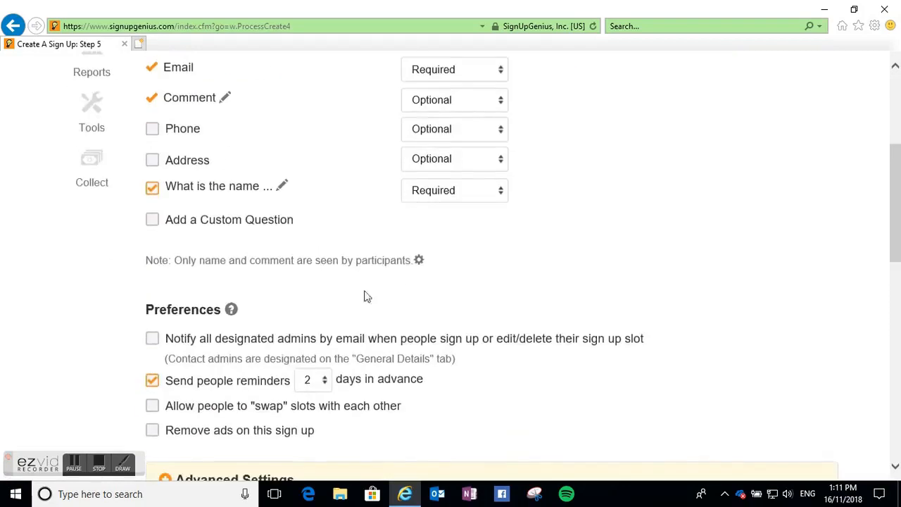
click(419, 259)
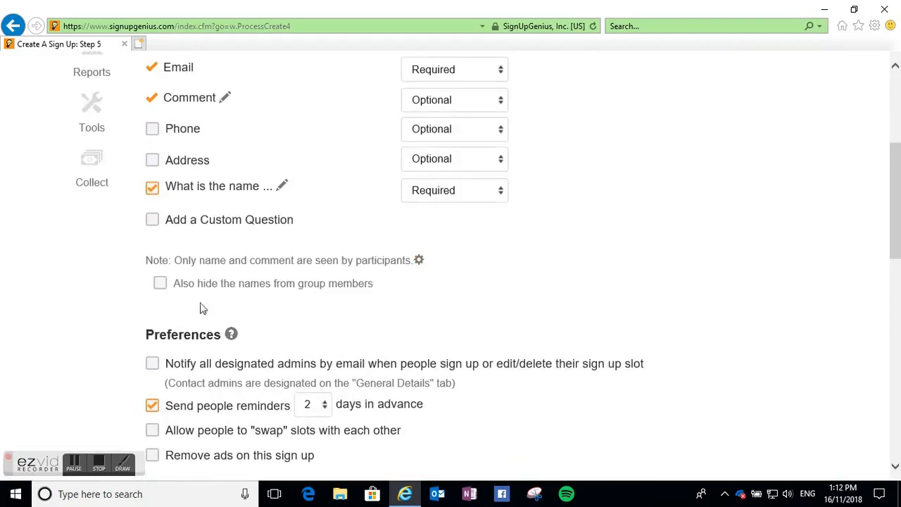
click(161, 283)
scroll(422, 271, down, 2)
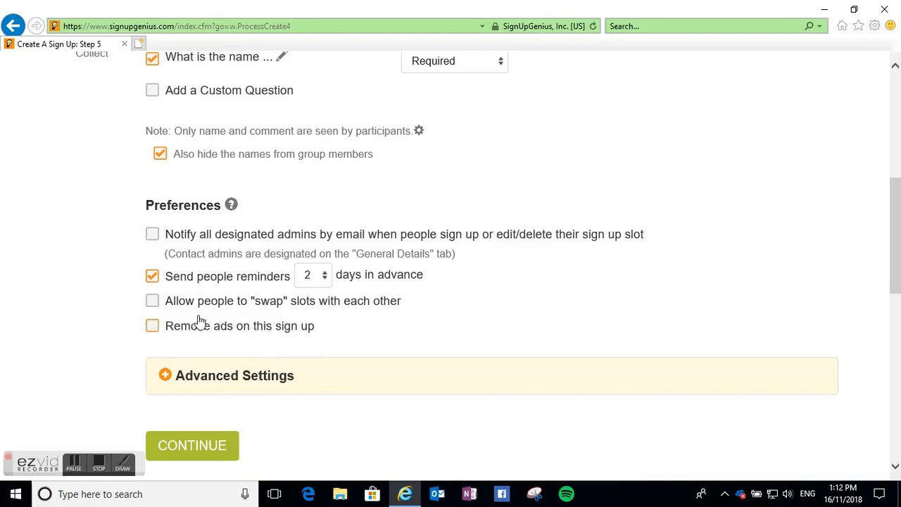
click(97, 466)
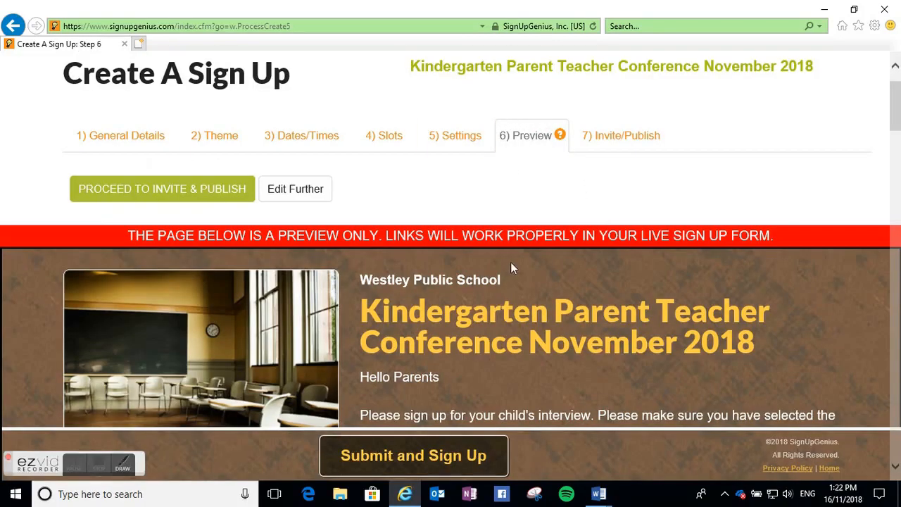
- Scroll through the sign-up preview to review the teacher time slots
scroll(510, 262, down, 2)
scroll(513, 258, down, 1)
scroll(514, 258, down, 5)
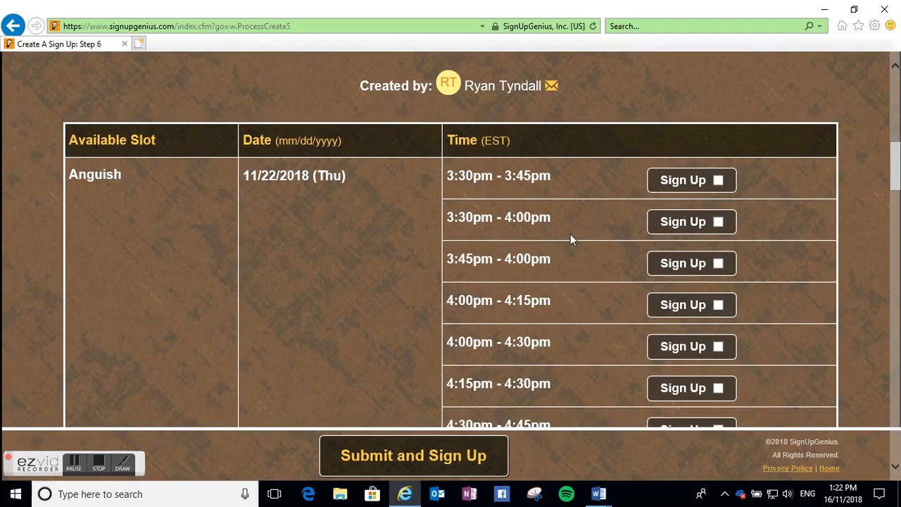
scroll(570, 236, down, 4)
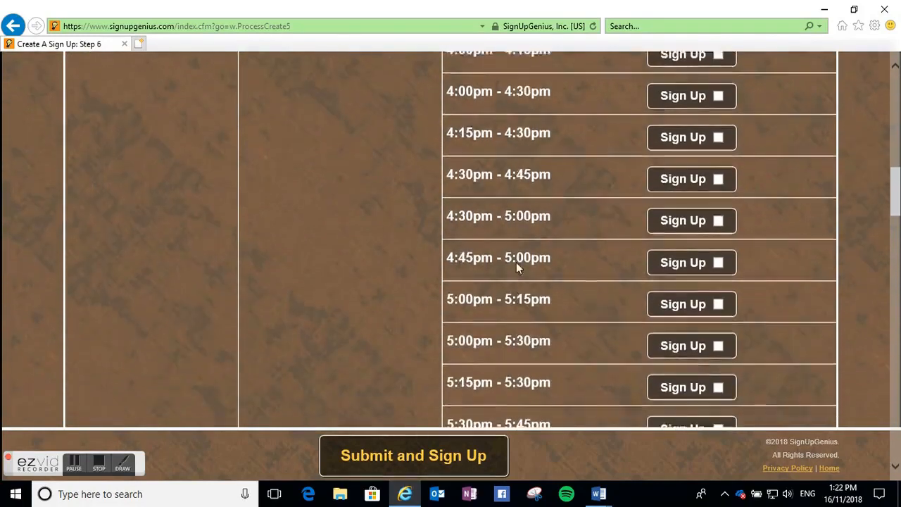
scroll(435, 276, down, 10)
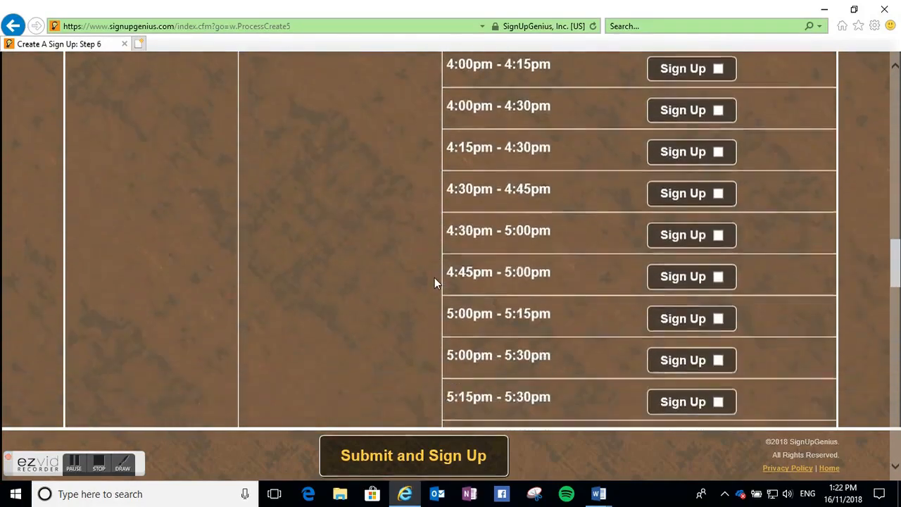
scroll(434, 282, down, 2)
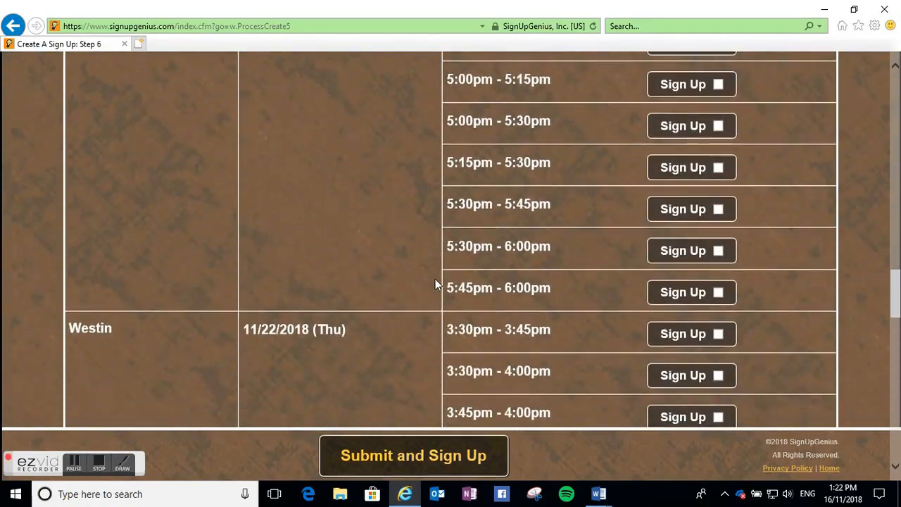
click(98, 463)
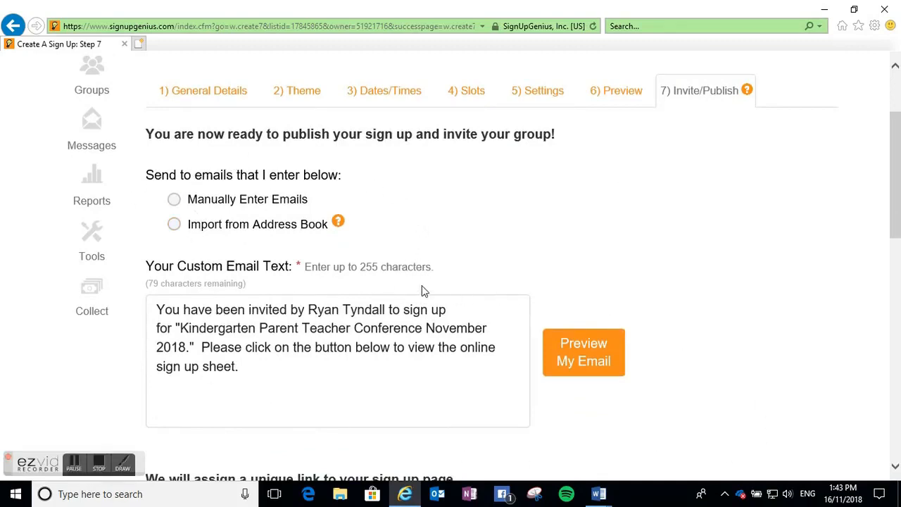
- Save the sign up as a draft for later instead of publishing it
scroll(425, 291, down, 3)
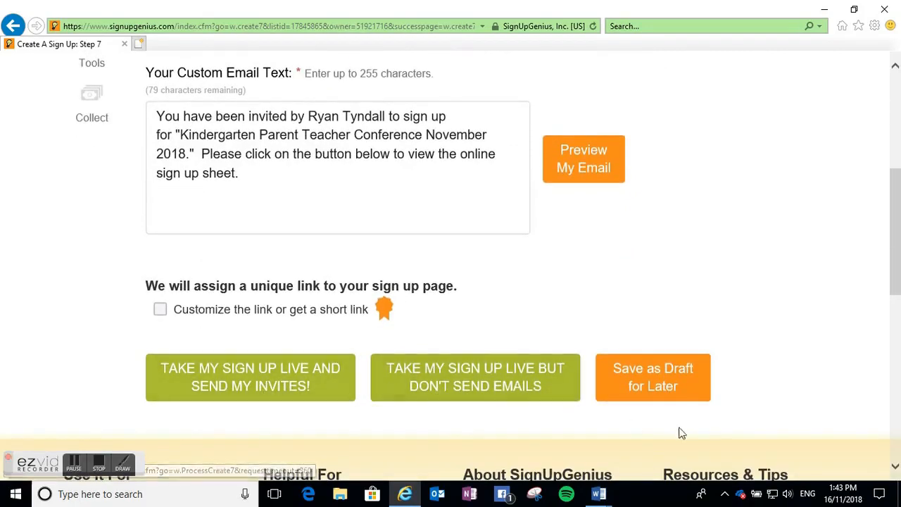
click(674, 389)
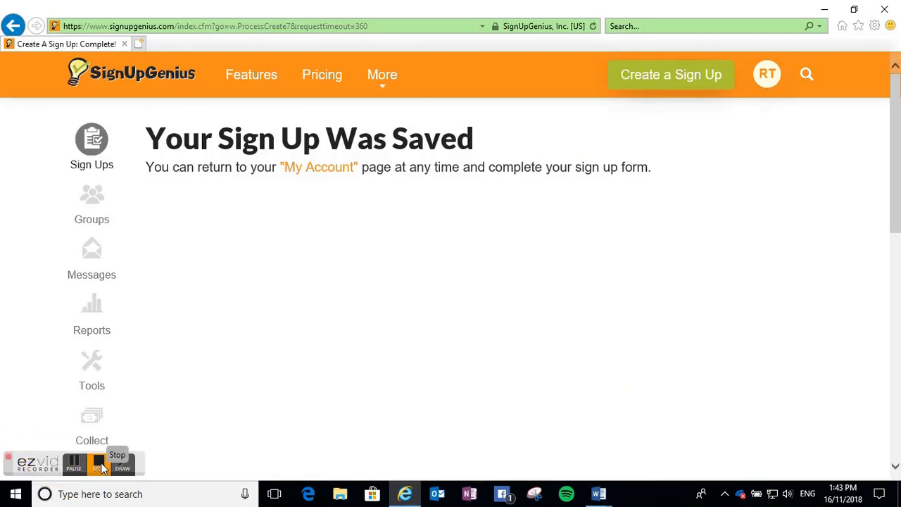
click(101, 466)
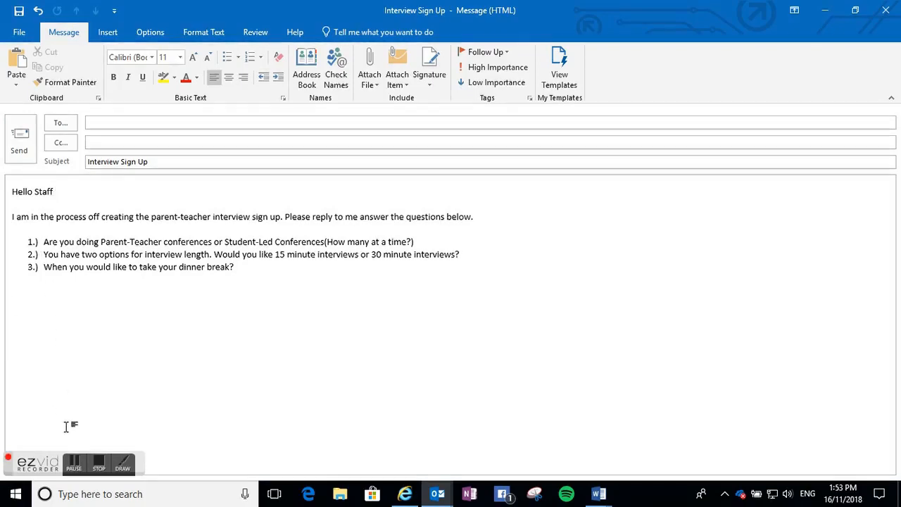
- Switch to the Word document "Option 2 Teachers manage" and scroll through its staff instructions
click(97, 470)
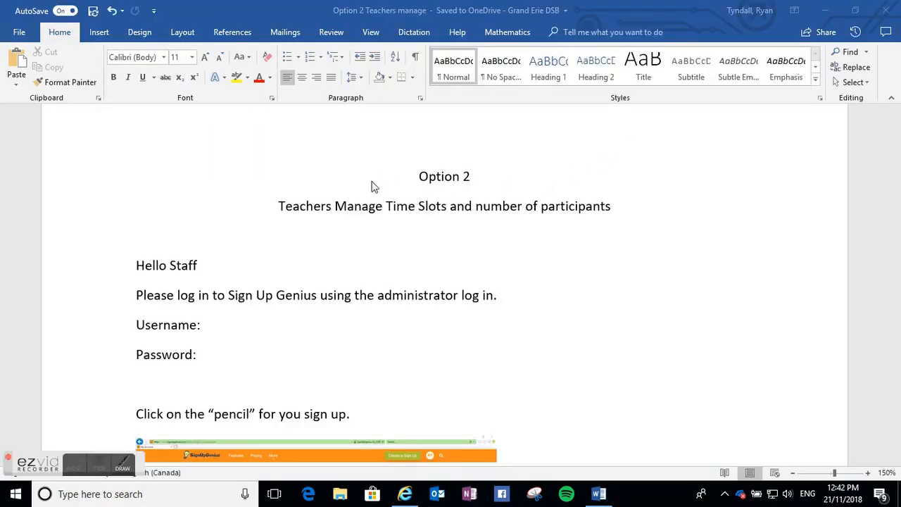
scroll(551, 211, down, 2)
scroll(555, 208, down, 1)
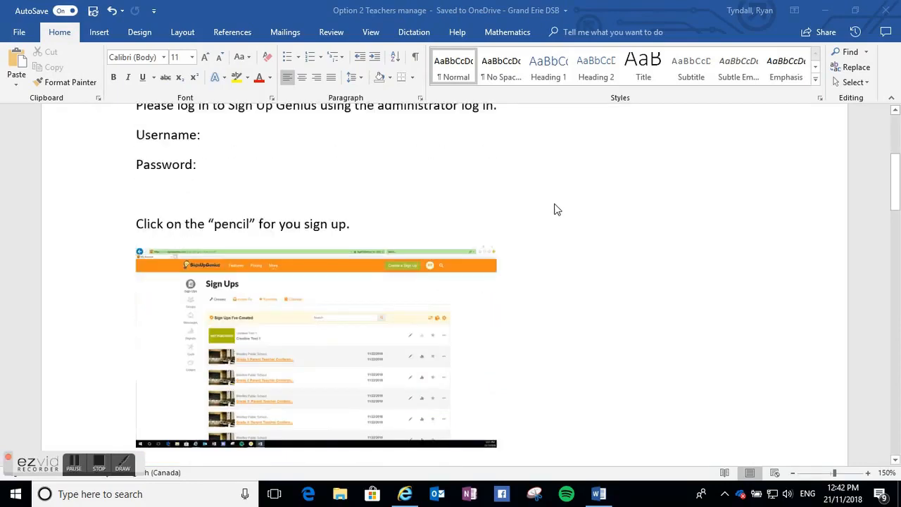
scroll(557, 209, down, 4)
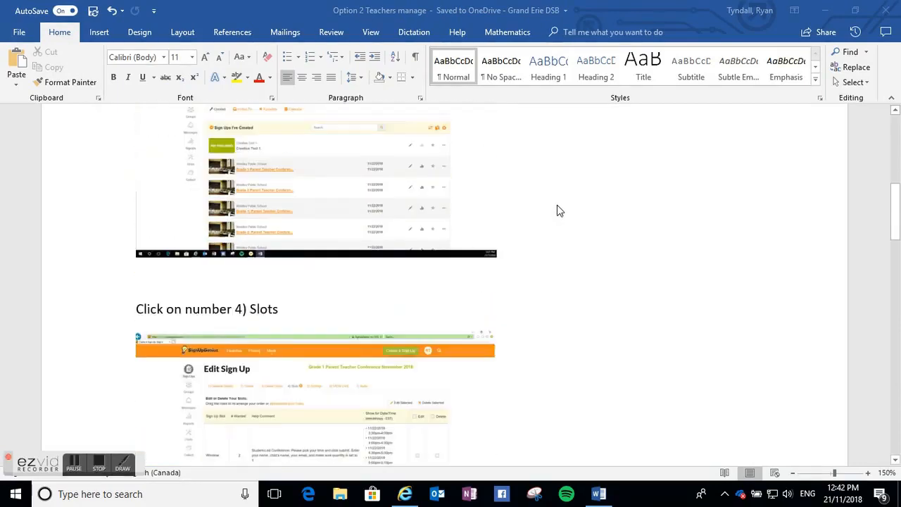
scroll(559, 209, down, 2)
scroll(562, 210, down, 10)
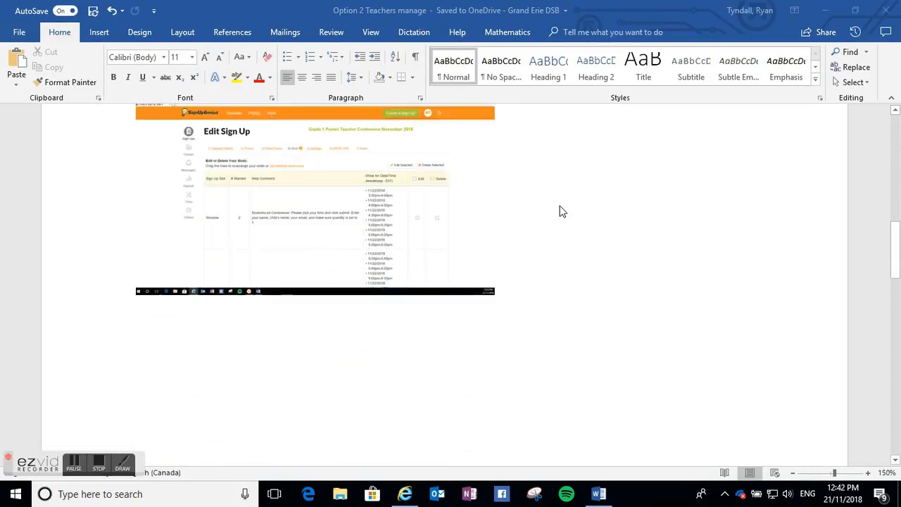
- Read the remaining instructions on setting #Wanted and checking the live site
scroll(561, 211, down, 4)
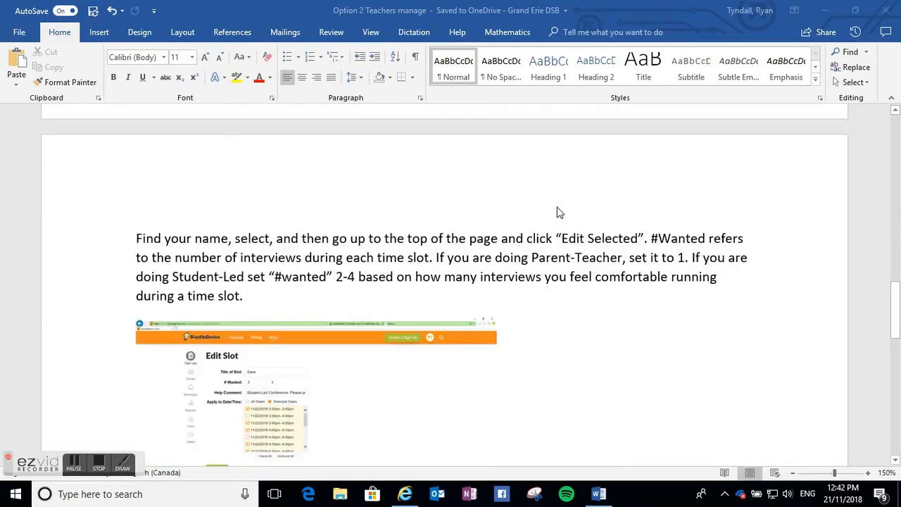
scroll(561, 213, down, 9)
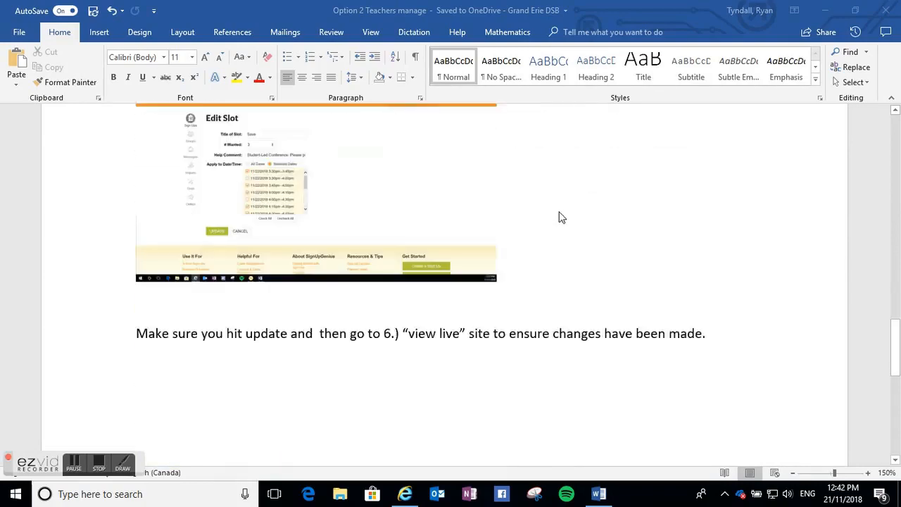
scroll(562, 215, down, 5)
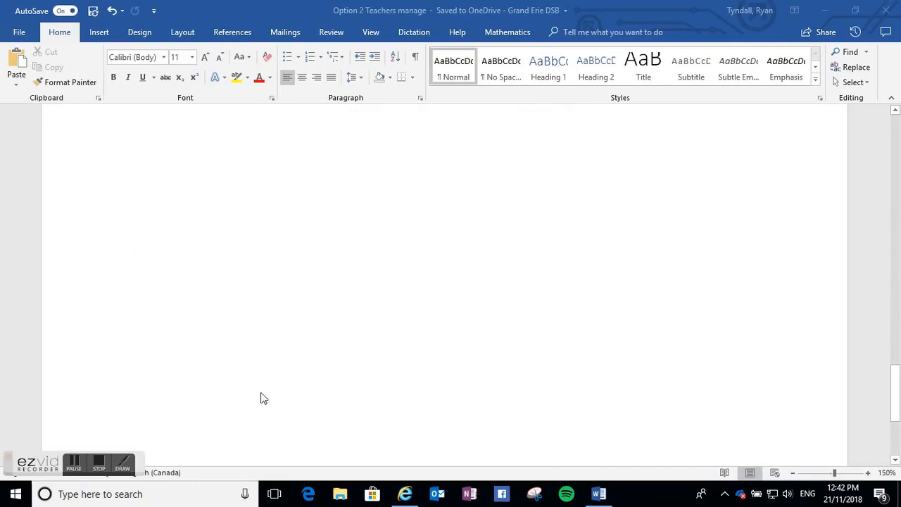
click(102, 463)
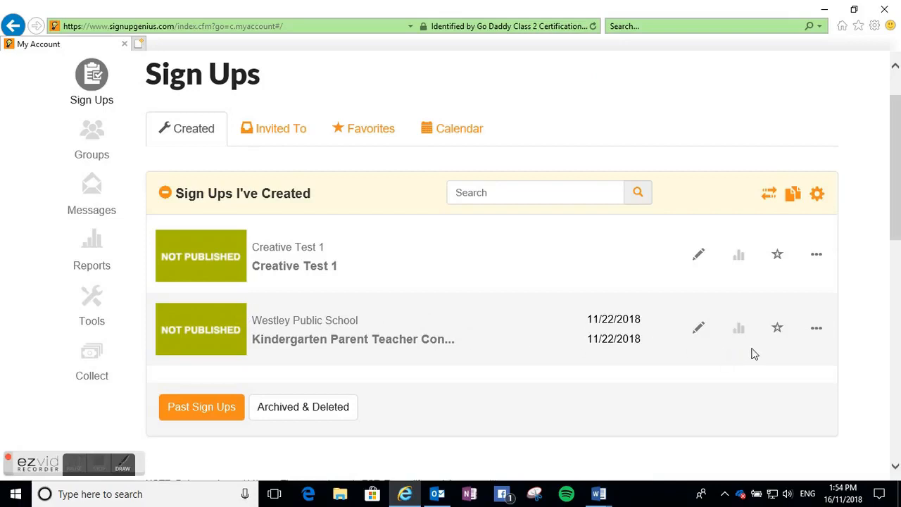
- Duplicate the Kindergarten sign up as an unpublished copy titled "Grade 1 Parent Teacher Conference November 2018"
click(816, 331)
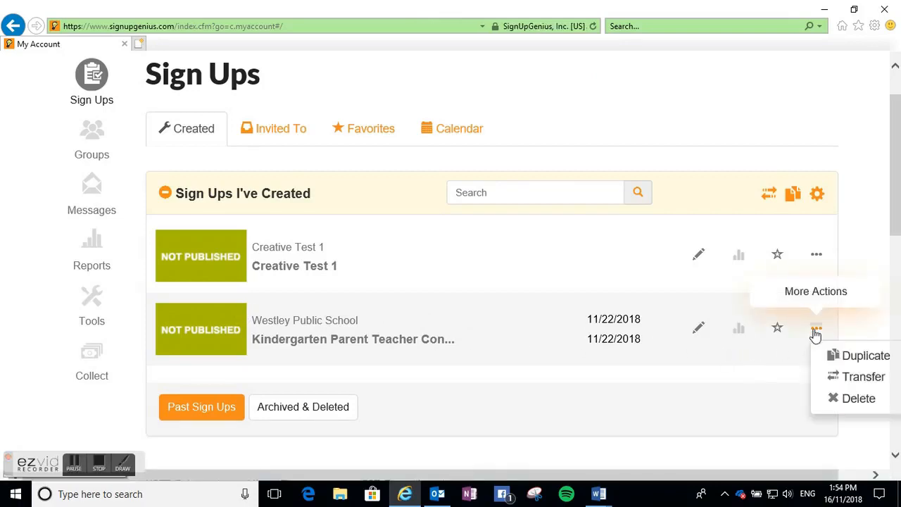
click(840, 362)
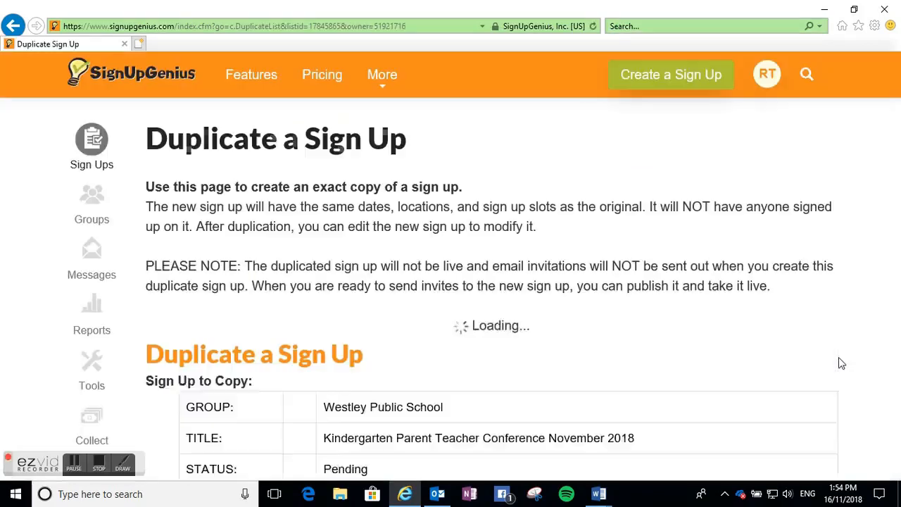
scroll(441, 299, down, 3)
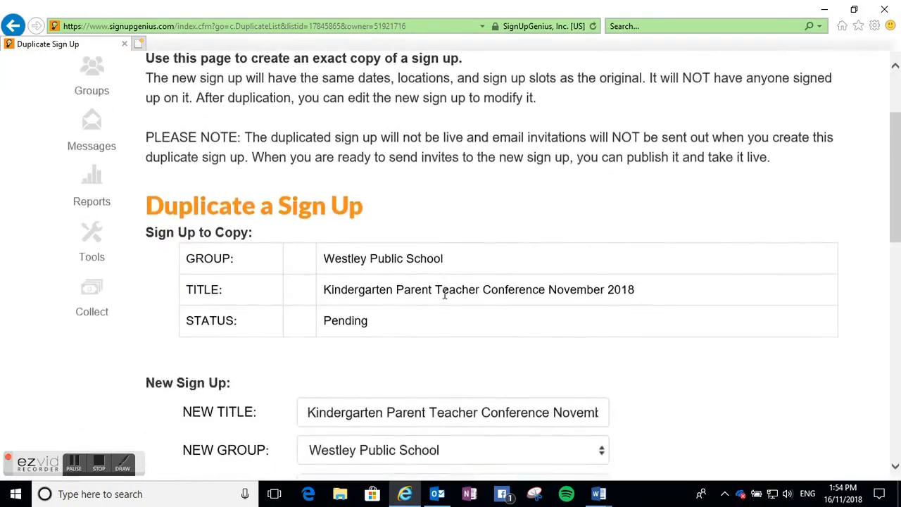
double_click(348, 350)
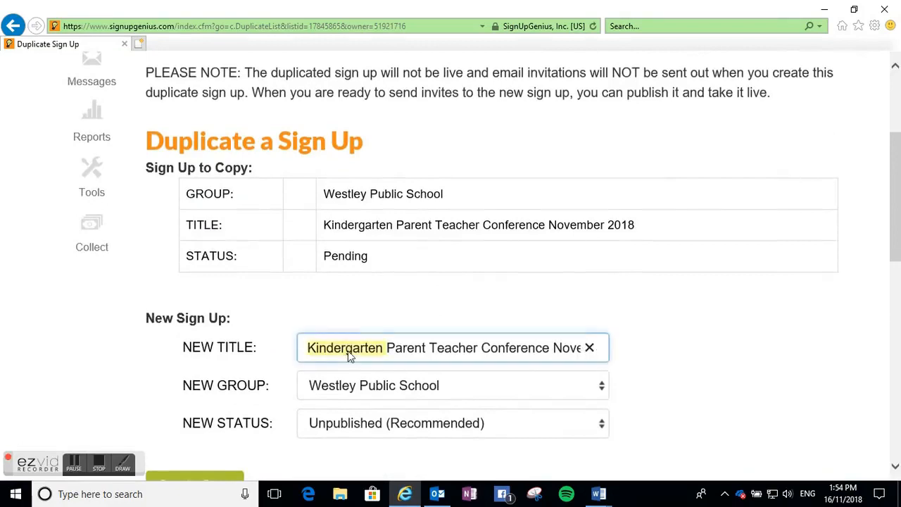
text(Grade)
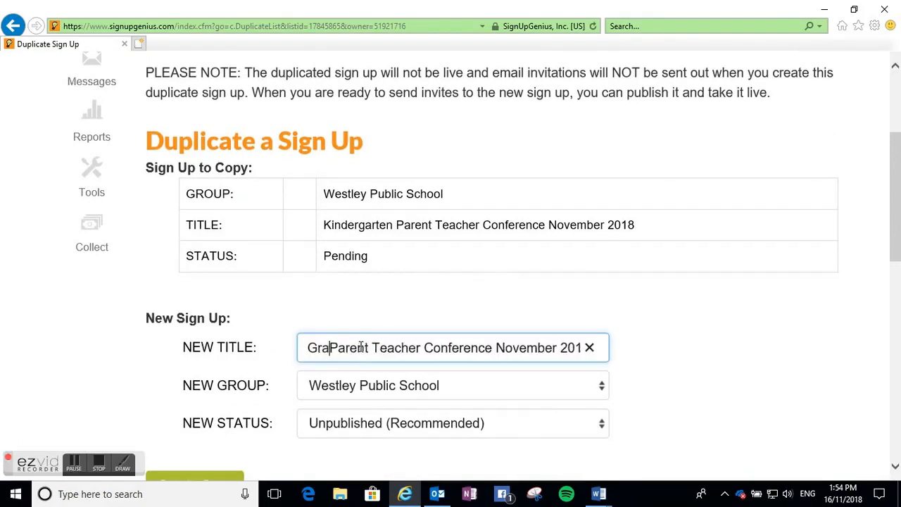
text( 1)
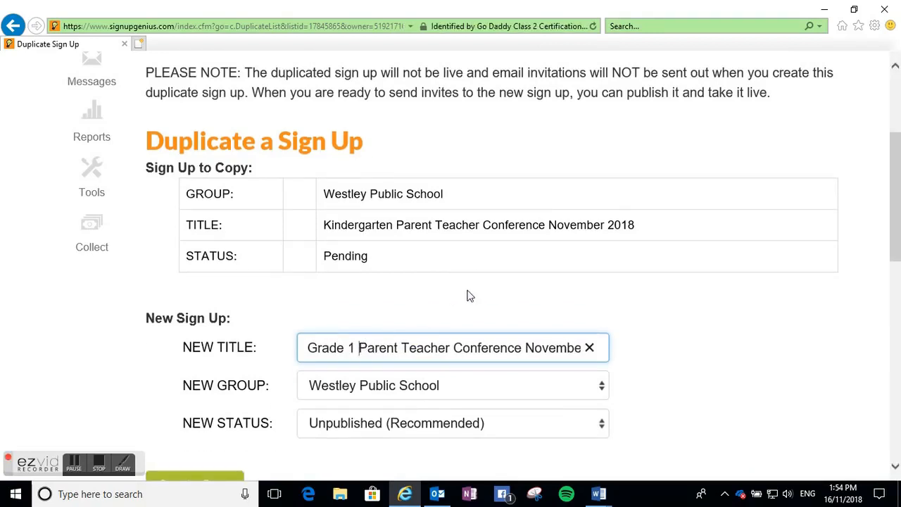
scroll(471, 291, down, 1)
scroll(473, 292, down, 1)
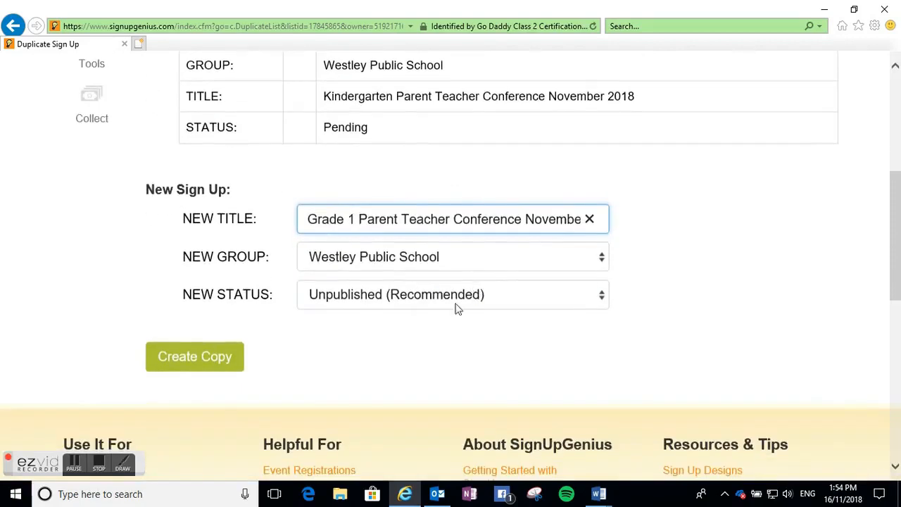
click(182, 366)
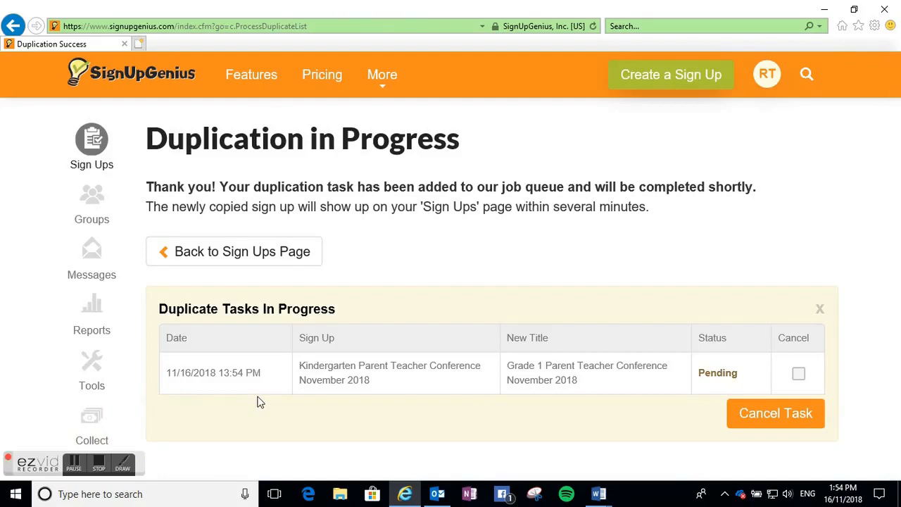
- Open the Kindergarten sign up's slots and select the Anguish and Smith slots for multiple editing
click(95, 464)
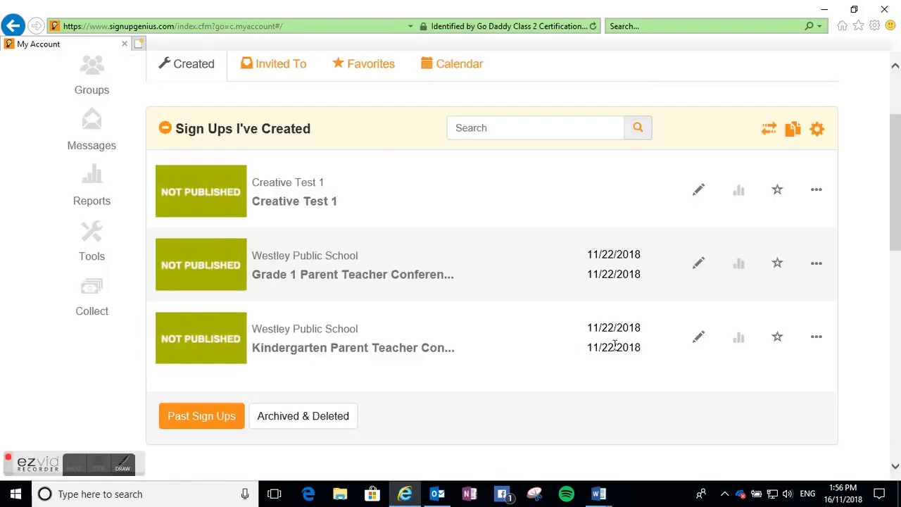
click(699, 340)
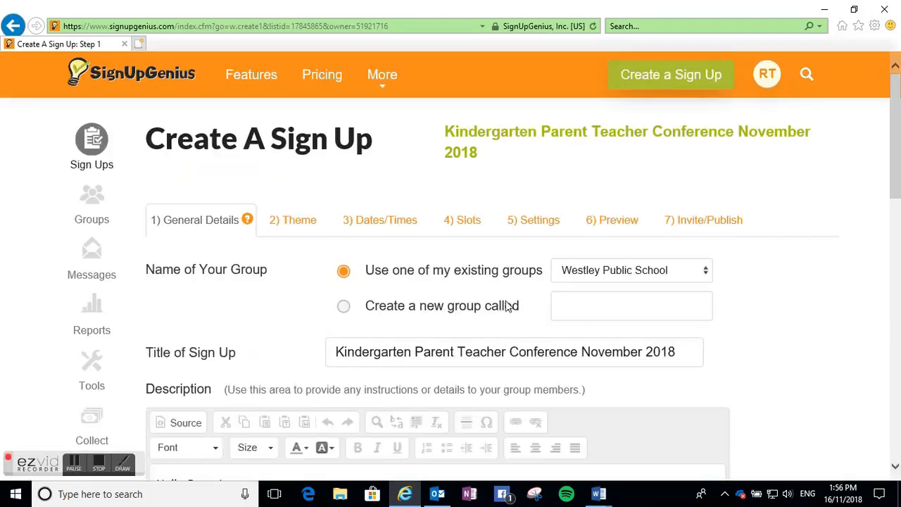
click(468, 222)
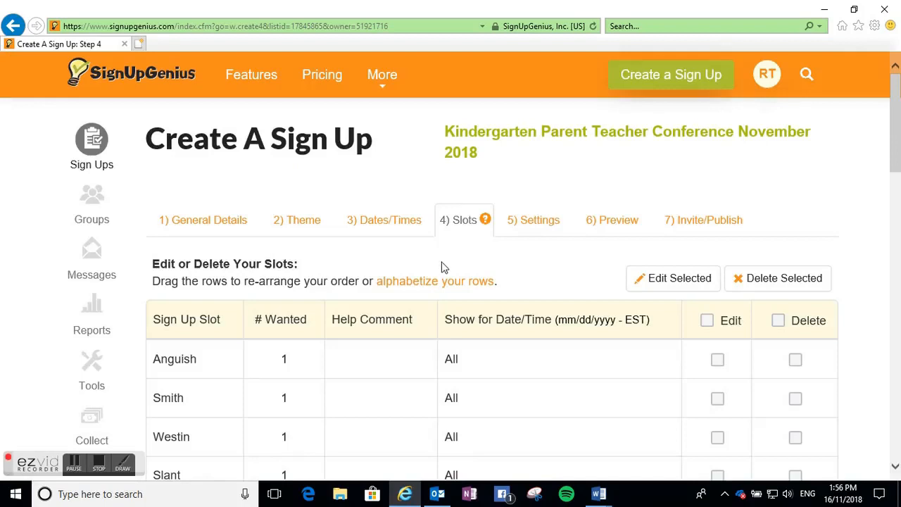
scroll(443, 267, down, 1)
scroll(443, 266, down, 1)
click(718, 231)
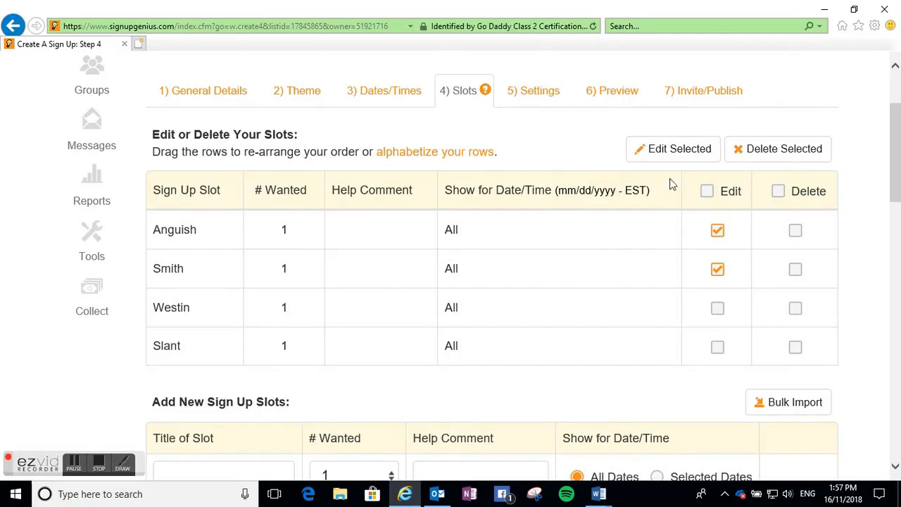
click(678, 156)
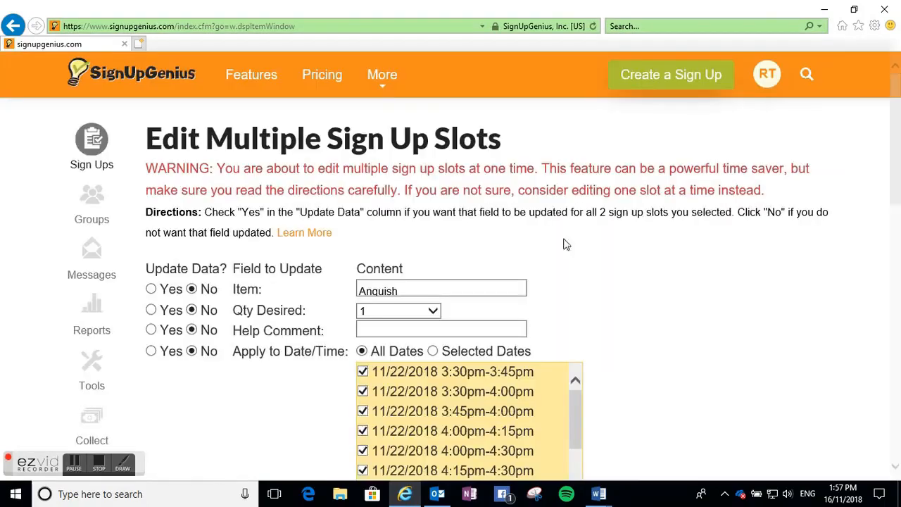
- Enable updating the desired quantity and set it to 3 per slot
click(151, 310)
click(435, 313)
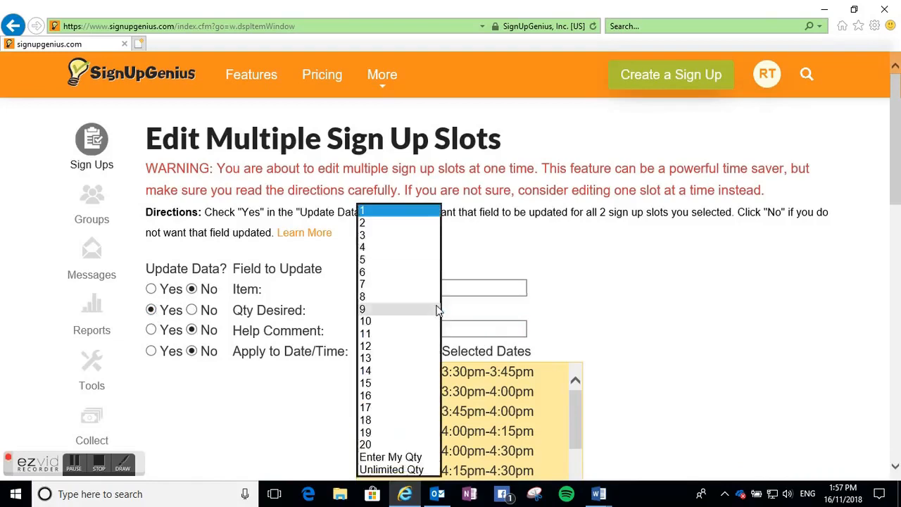
click(367, 236)
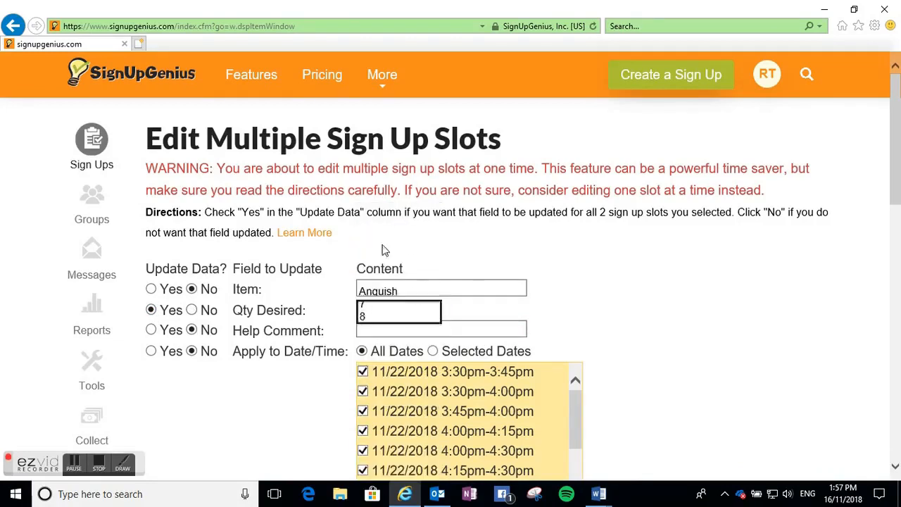
- Enter the help comment "Student Led Conferences: Please select a time for your child's interview. Remember your child needs to attend."
click(483, 334)
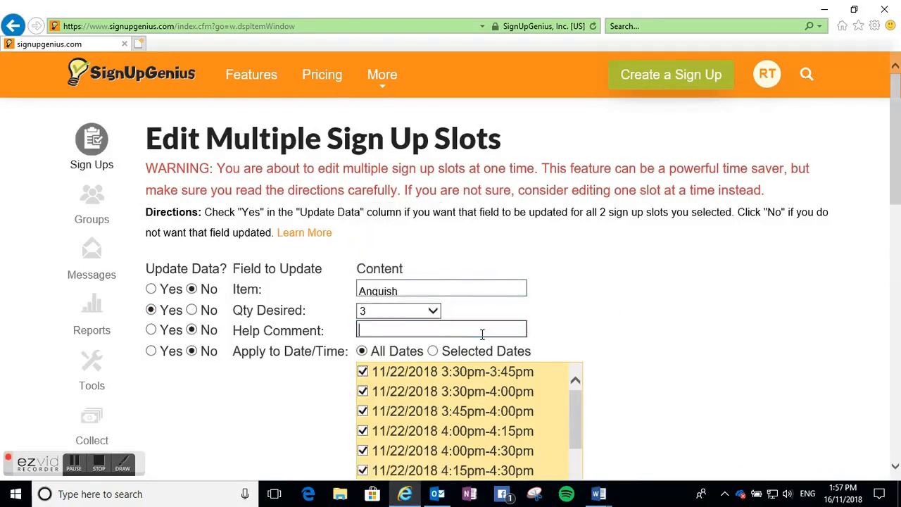
text(Student Led Conferences)
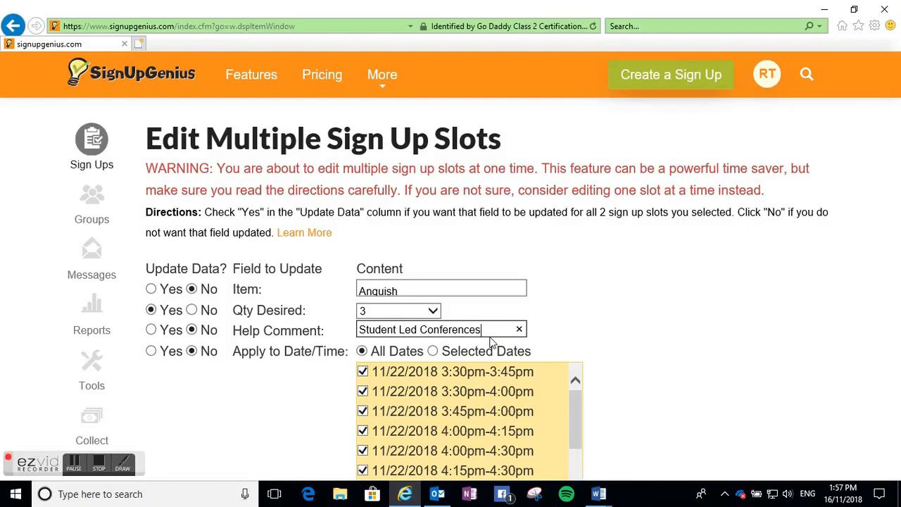
text(: Please select)
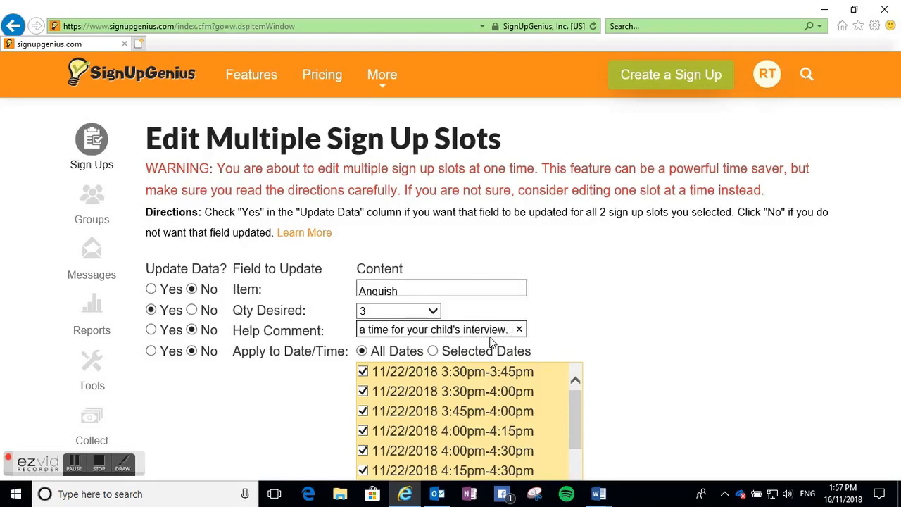
text(mb)
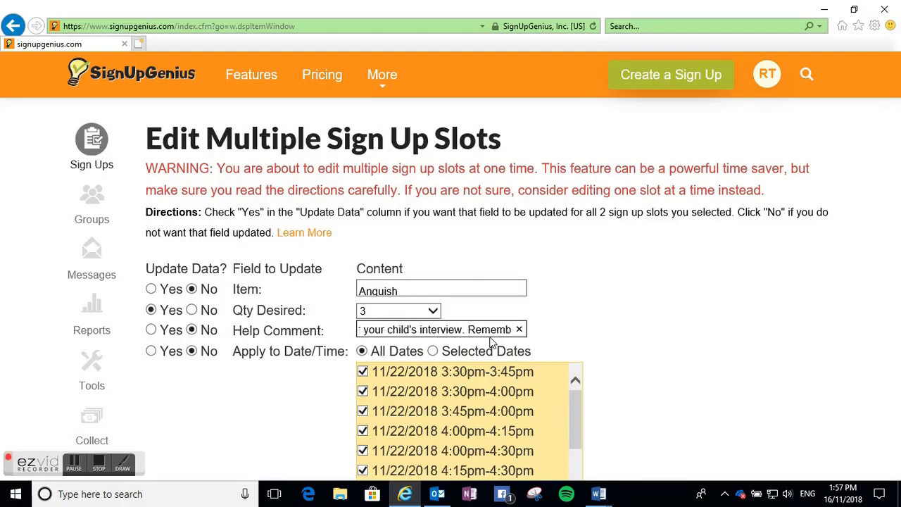
text(er you)
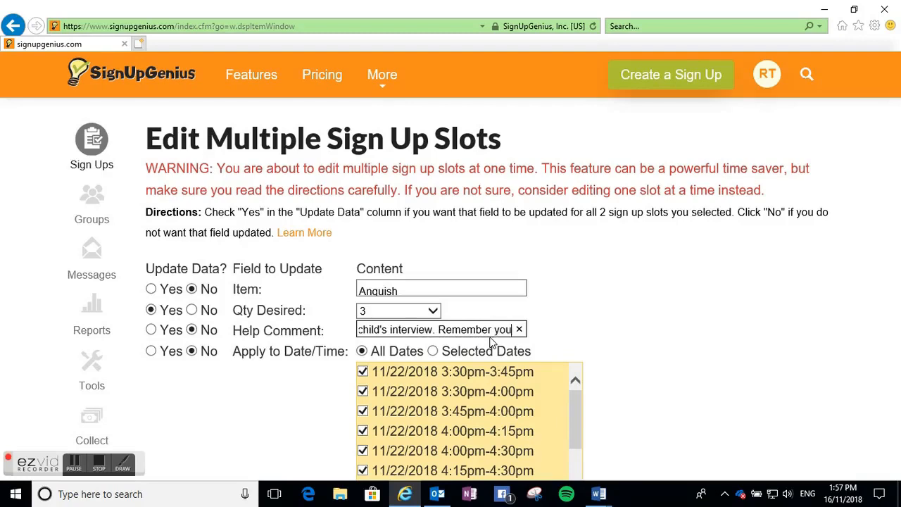
text( r child needs to attend)
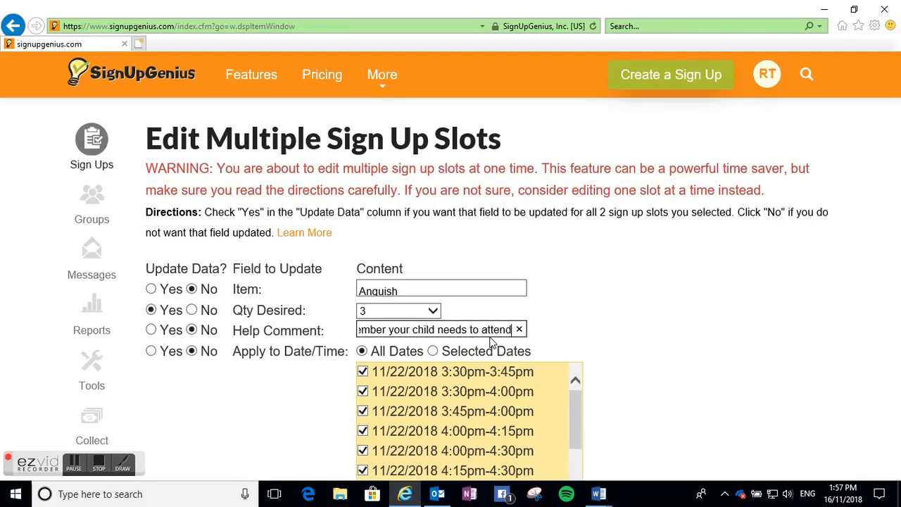
text(.)
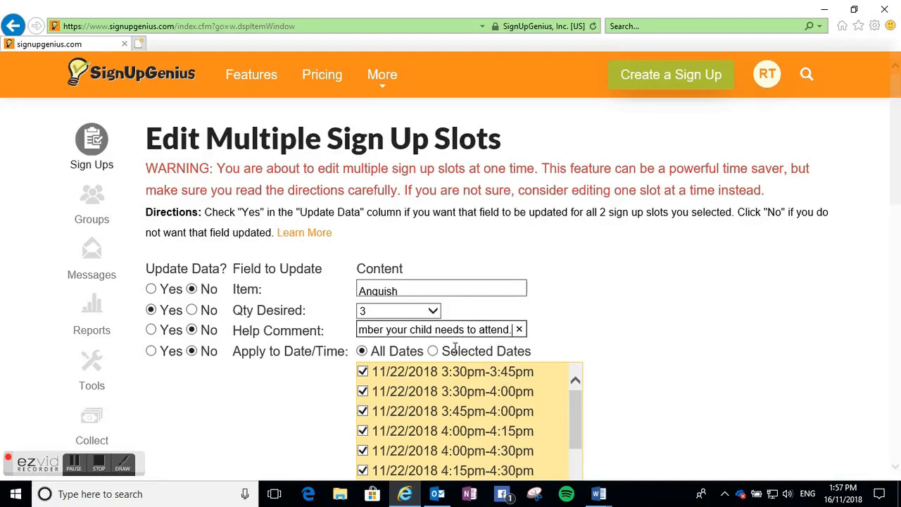
- Apply to selected dates and uncheck the 15-minute times, keeping 3:30-4:00, 4:00-4:30 and 4:30-5:00 pm
click(434, 351)
scroll(653, 333, down, 1)
scroll(654, 333, down, 3)
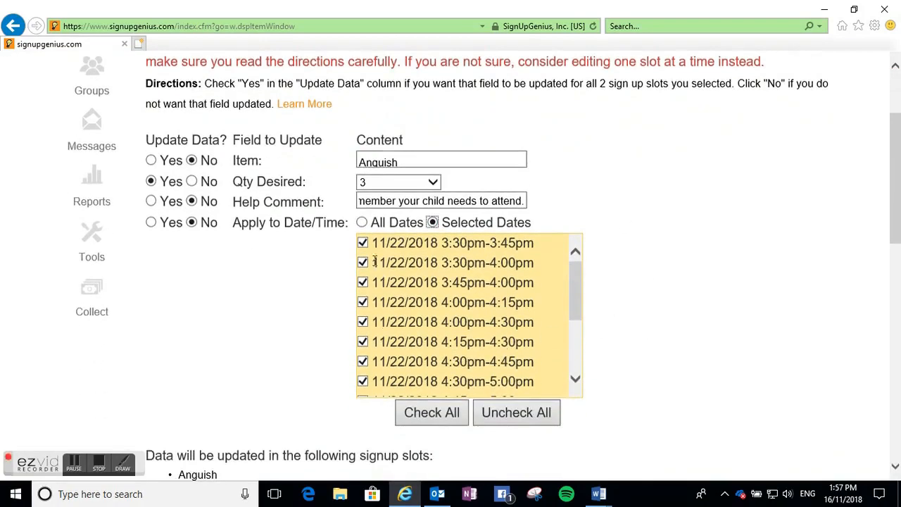
click(362, 244)
click(363, 282)
click(363, 302)
click(99, 462)
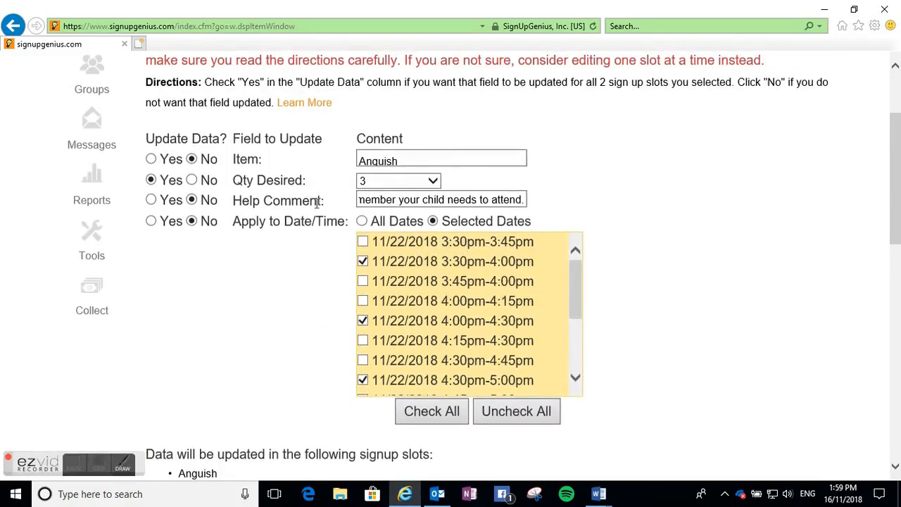
- Mark the help comment and date/time fields for updating and apply the update to both slots
click(152, 200)
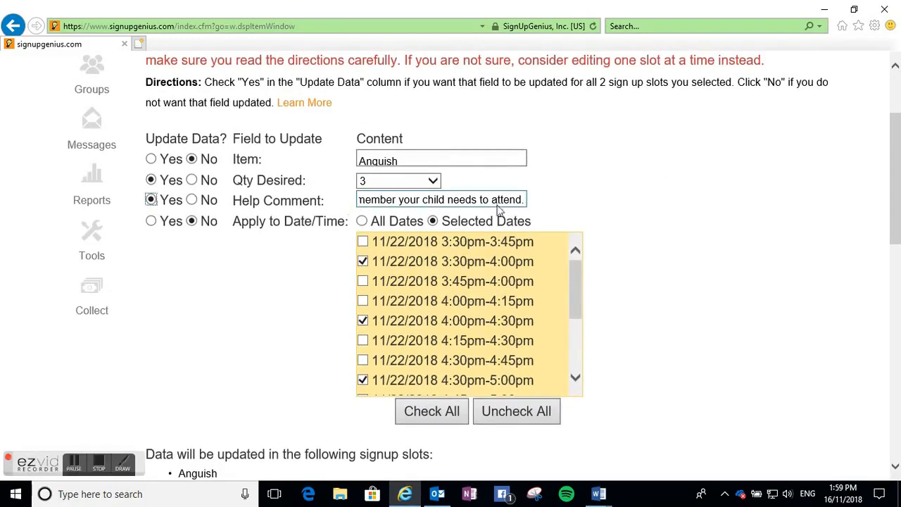
click(152, 223)
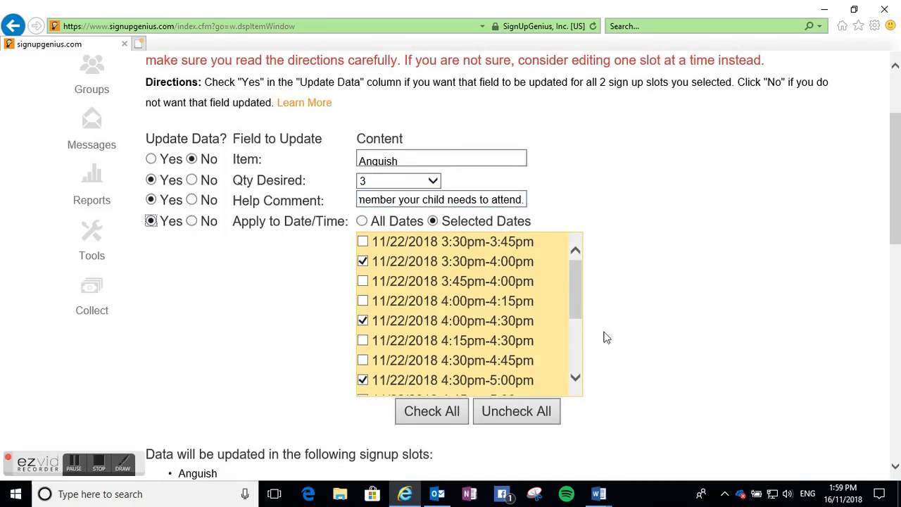
scroll(619, 340, down, 2)
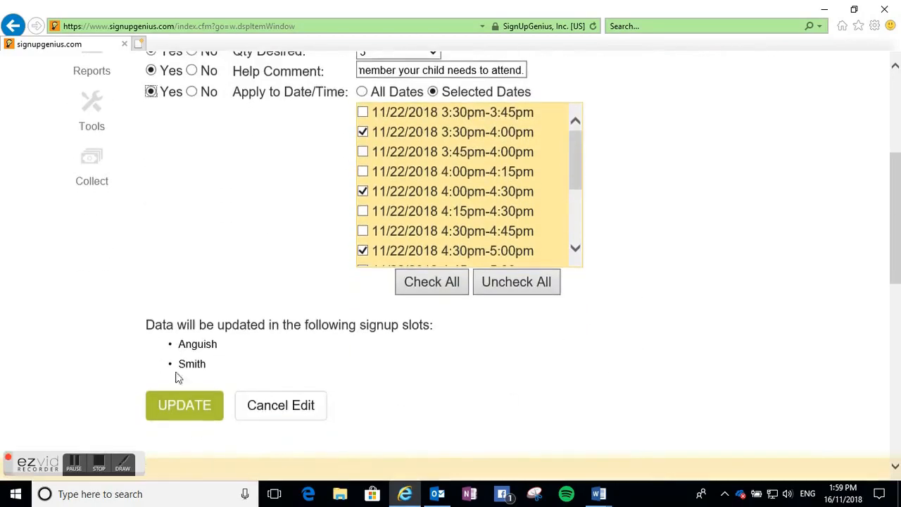
click(187, 408)
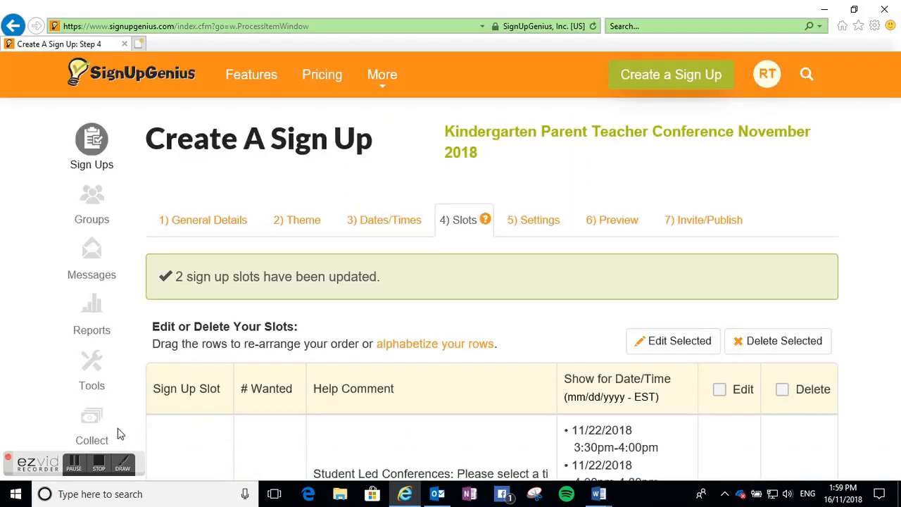
- Review the other teachers' slots in the updated slot list
click(74, 464)
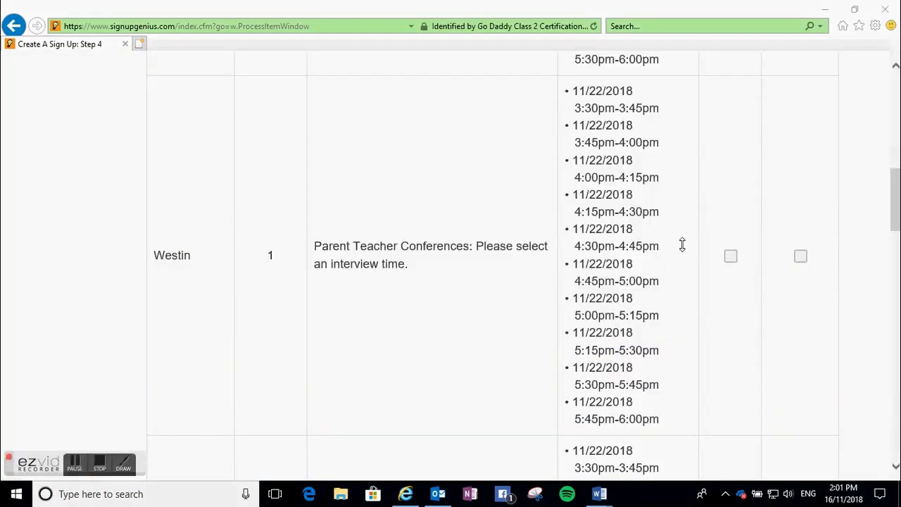
scroll(682, 239, down, 5)
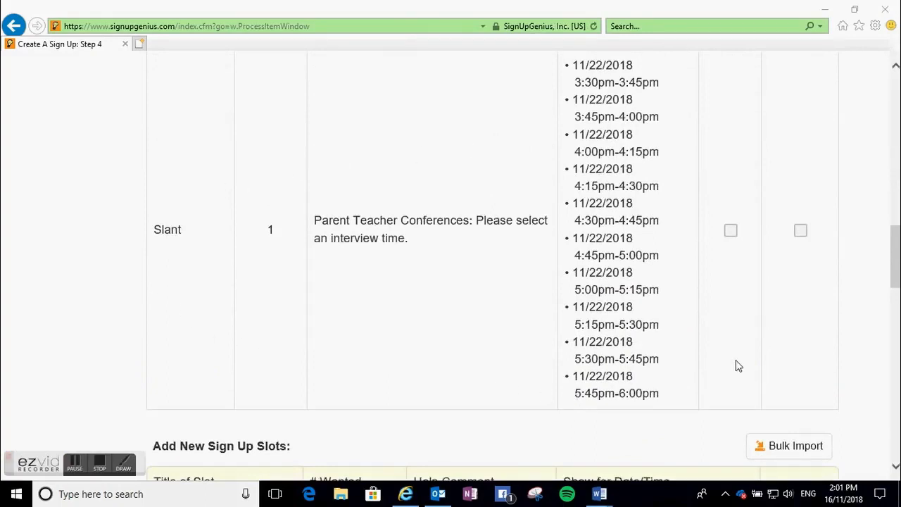
scroll(739, 366, up, 10)
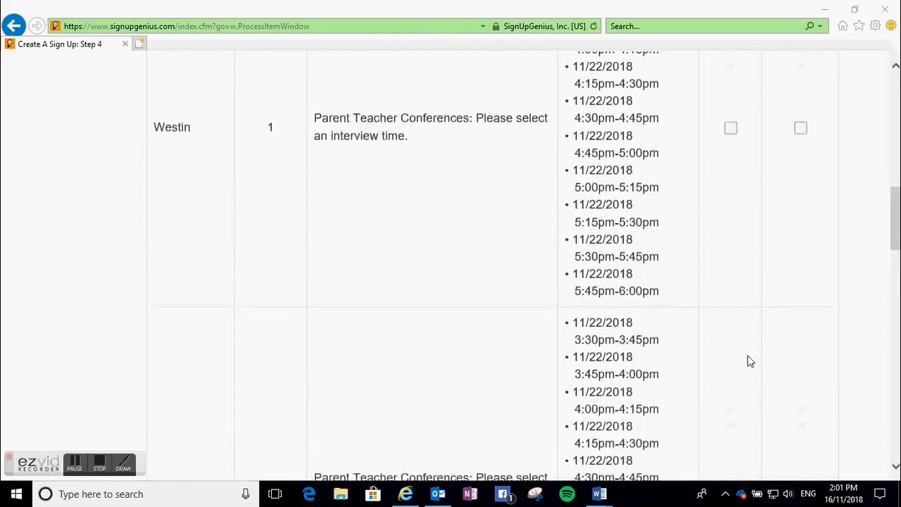
- Preview the Kindergarten sign up and review each teacher's slot, help comment and times
scroll(754, 362, up, 4)
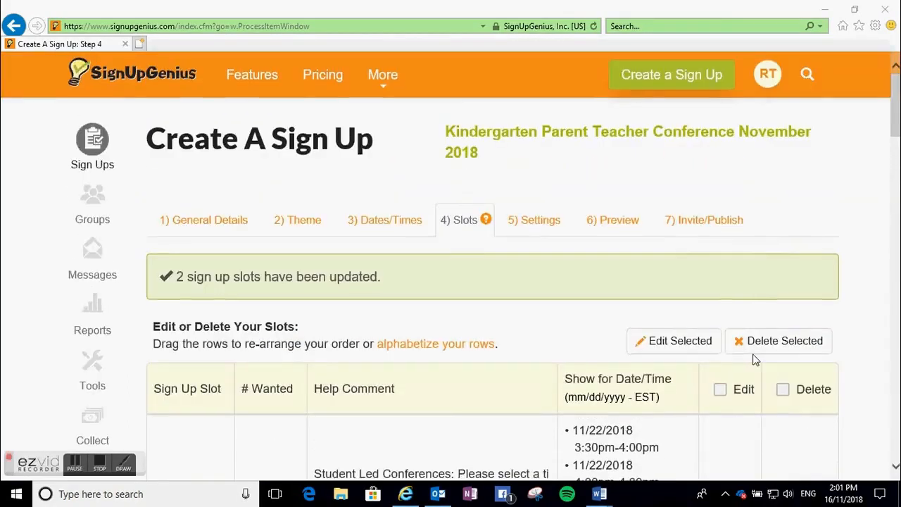
click(638, 219)
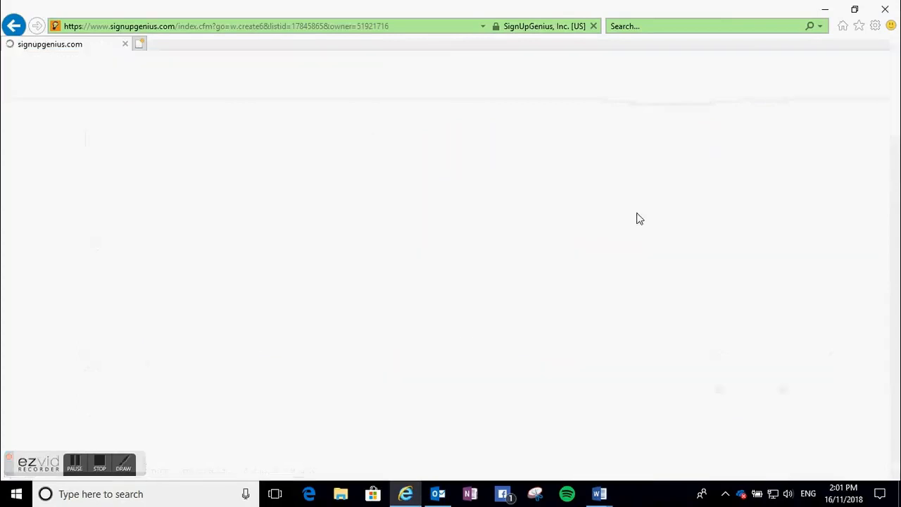
scroll(551, 261, down, 2)
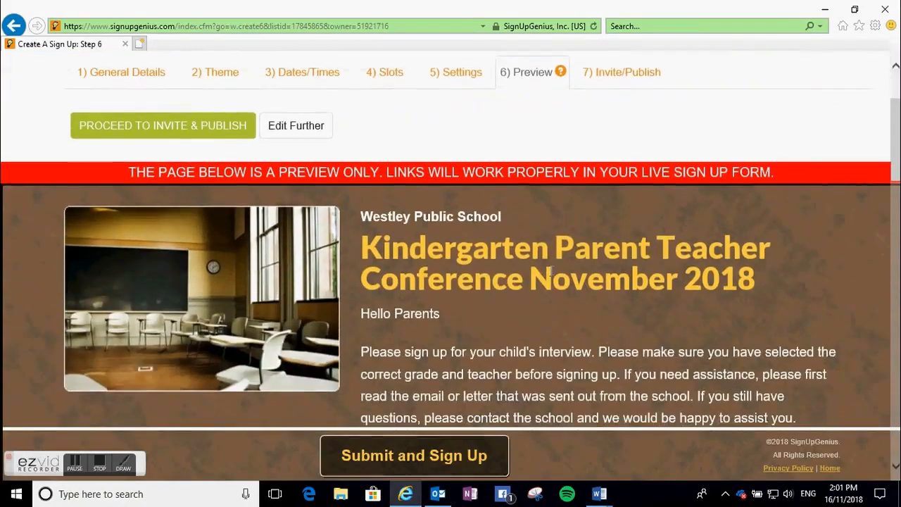
scroll(549, 271, down, 3)
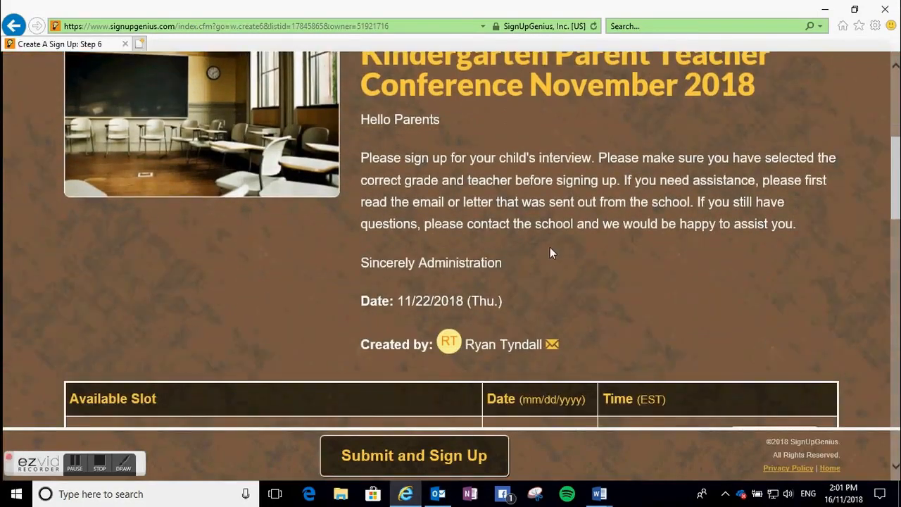
scroll(542, 264, down, 4)
scroll(518, 273, down, 1)
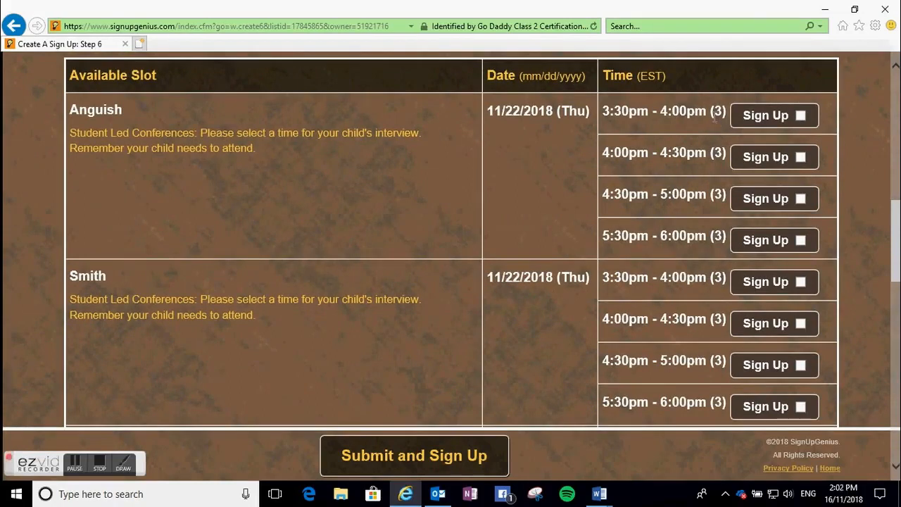
scroll(704, 169, down, 2)
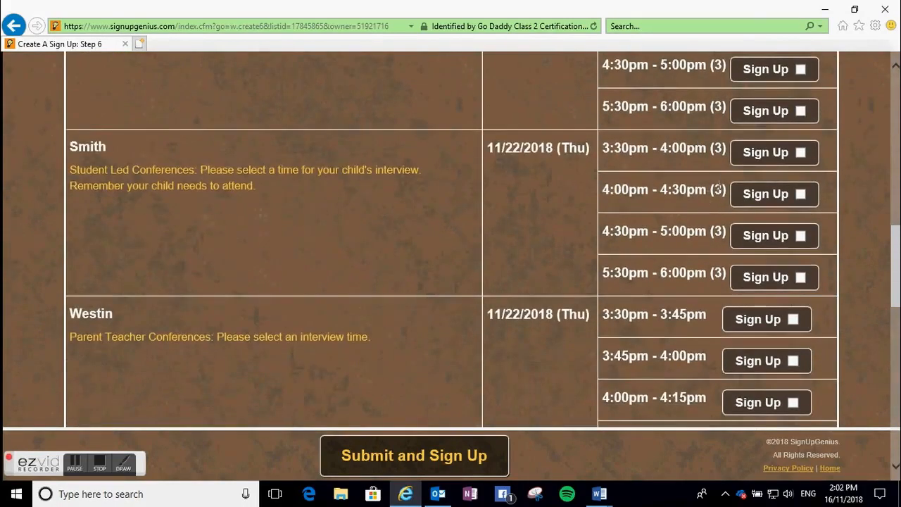
scroll(705, 235, down, 3)
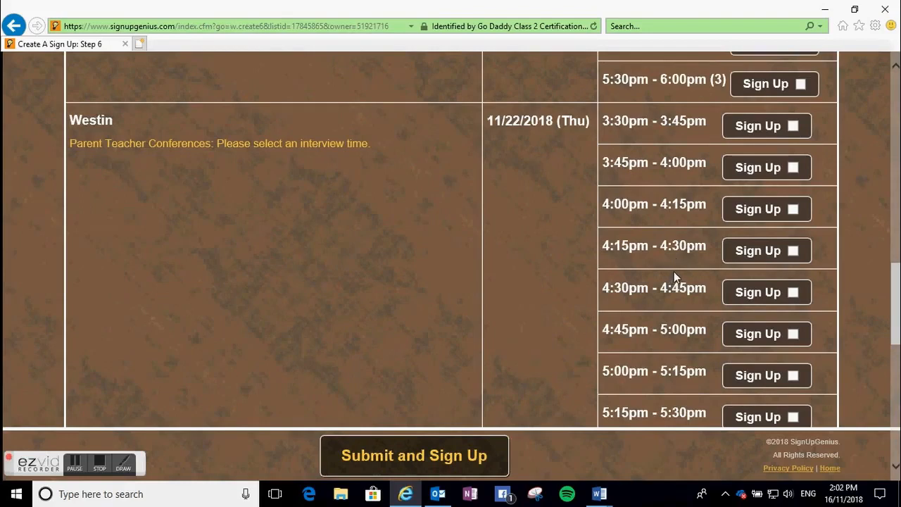
scroll(674, 271, up, 8)
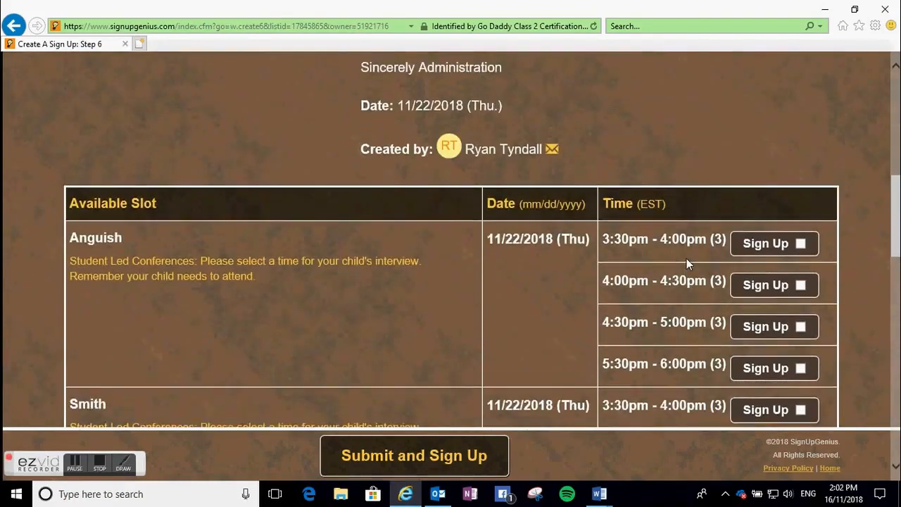
scroll(687, 258, up, 1)
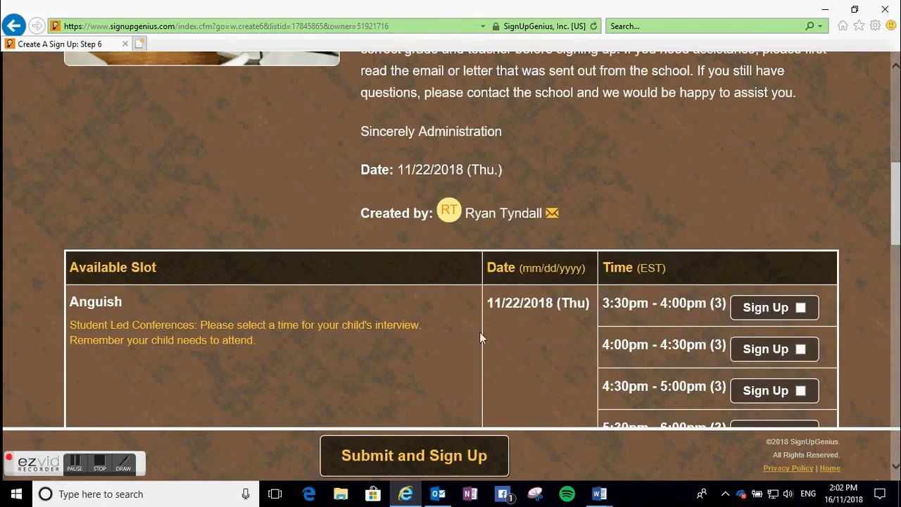
- In the Grade 1 sign up, edit the Anguish slot: rename it Winslow and set # Wanted to 2
click(84, 467)
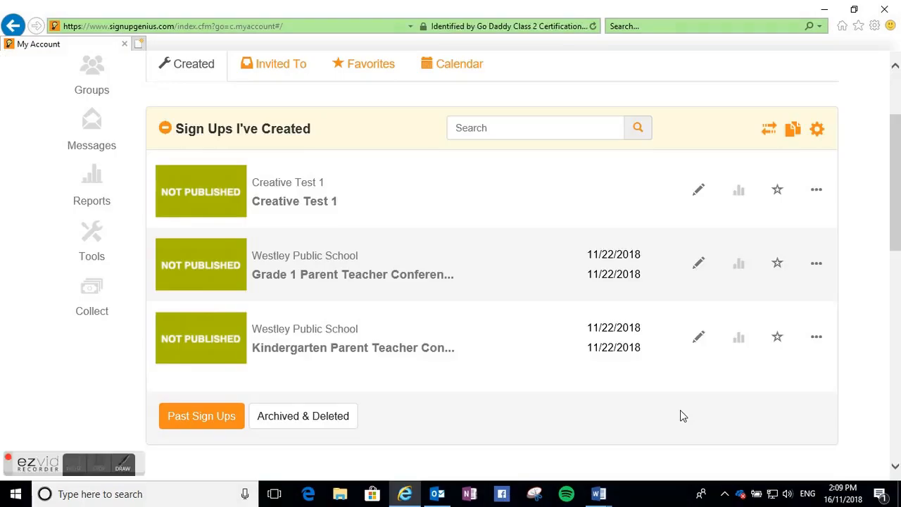
click(697, 266)
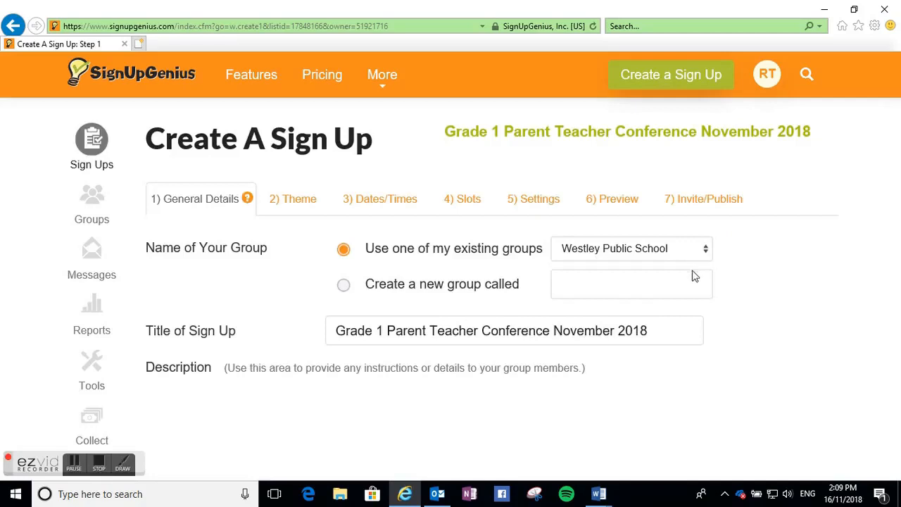
click(473, 208)
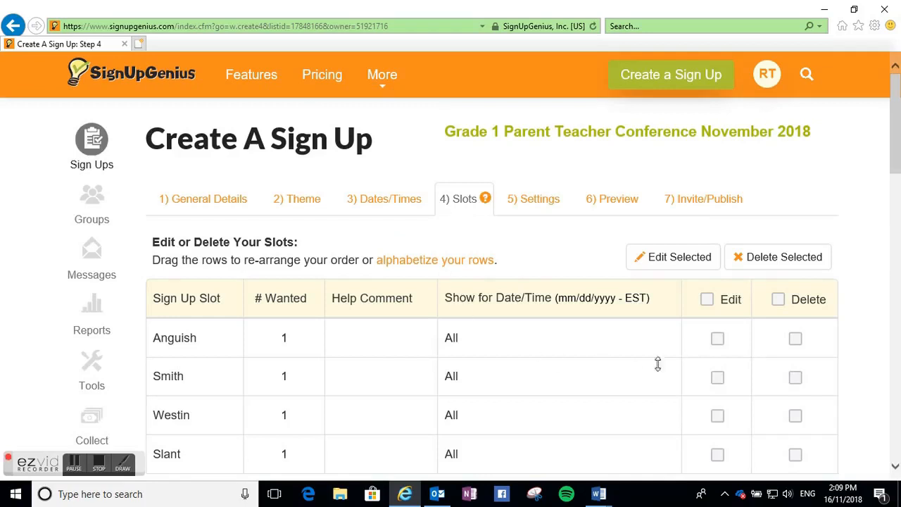
click(716, 341)
click(676, 270)
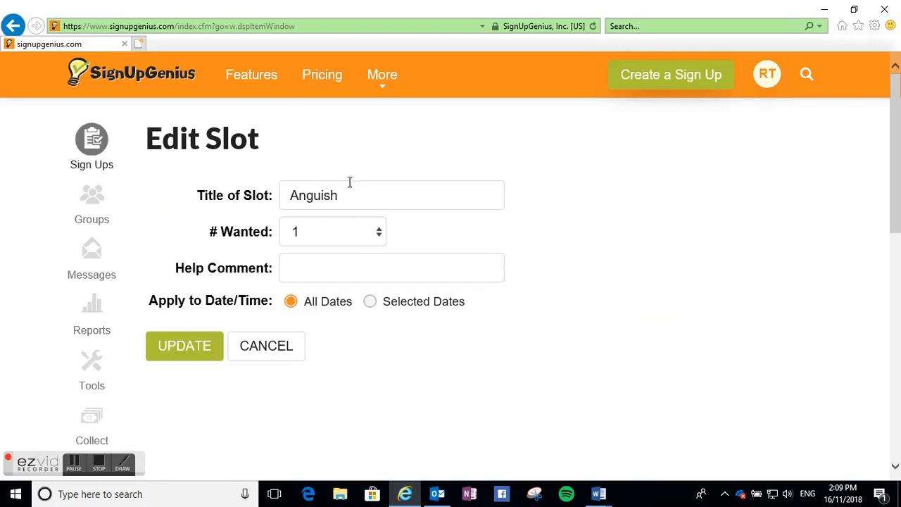
drag(348, 199, 281, 195)
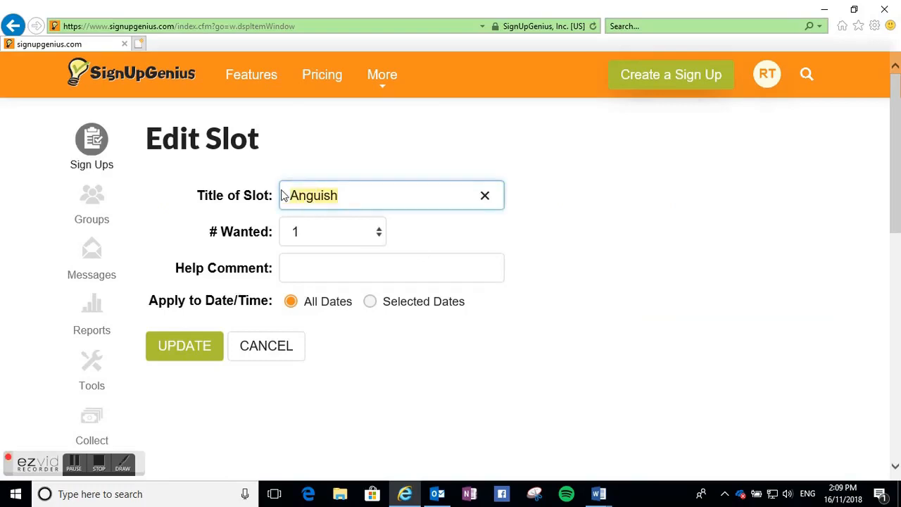
text(Winslo)
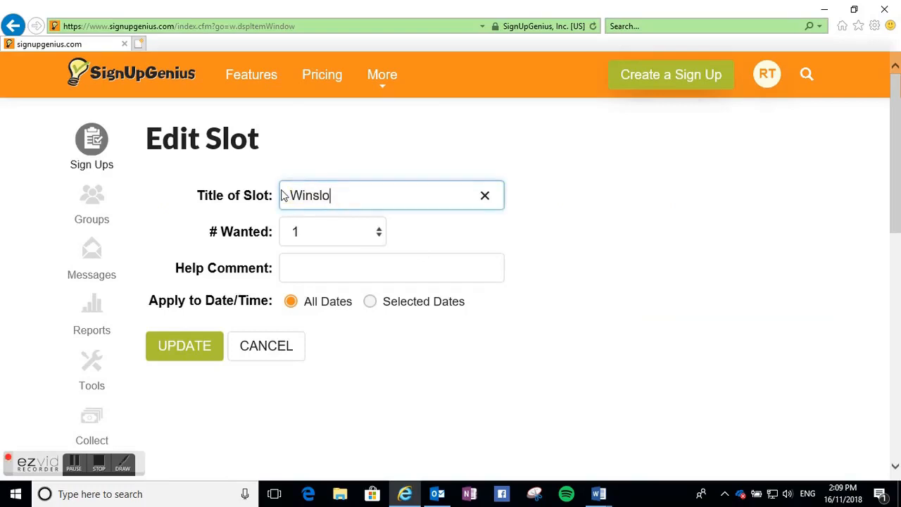
text(w)
click(362, 239)
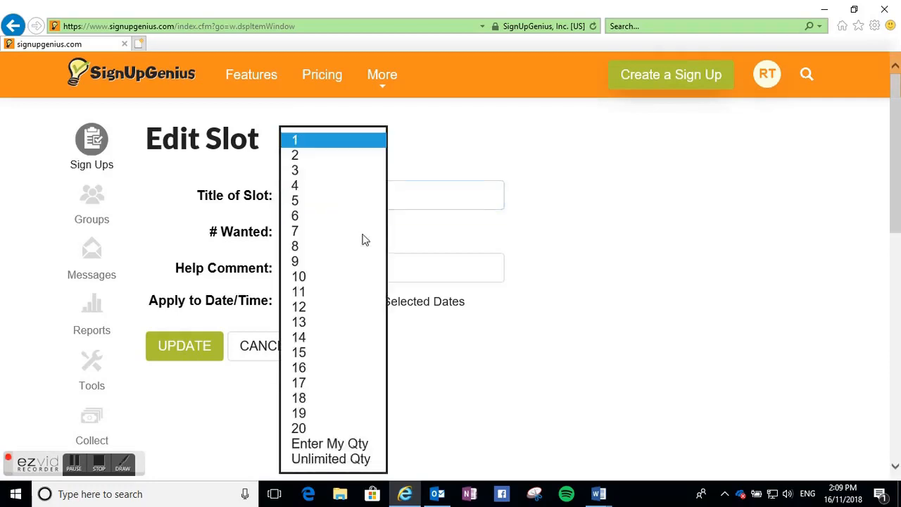
click(334, 161)
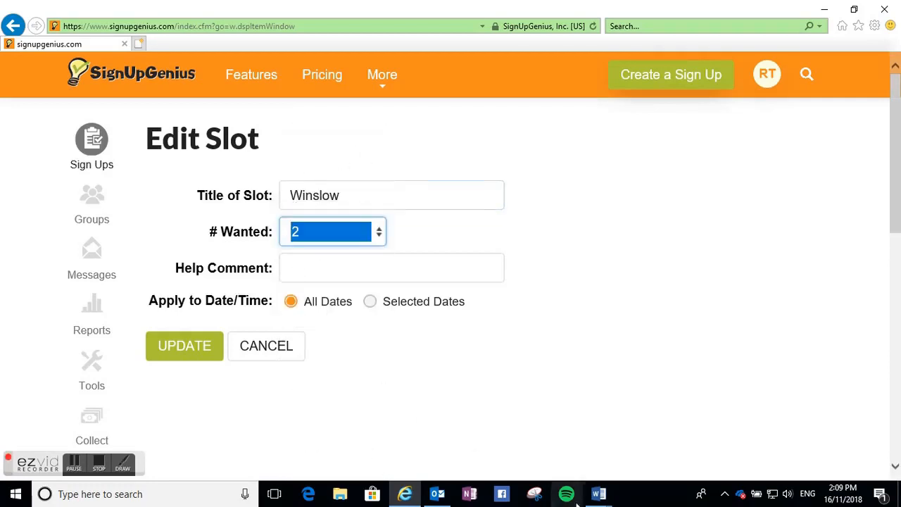
- Copy the Student-Led Conference instruction paragraph from the Student led conferences document into the Winslow slot's help comment
mouse_move(596, 501)
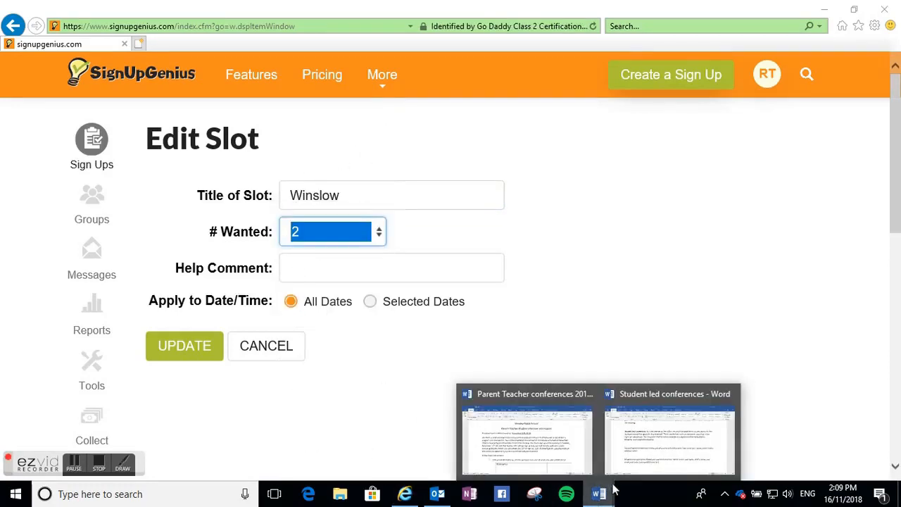
click(631, 467)
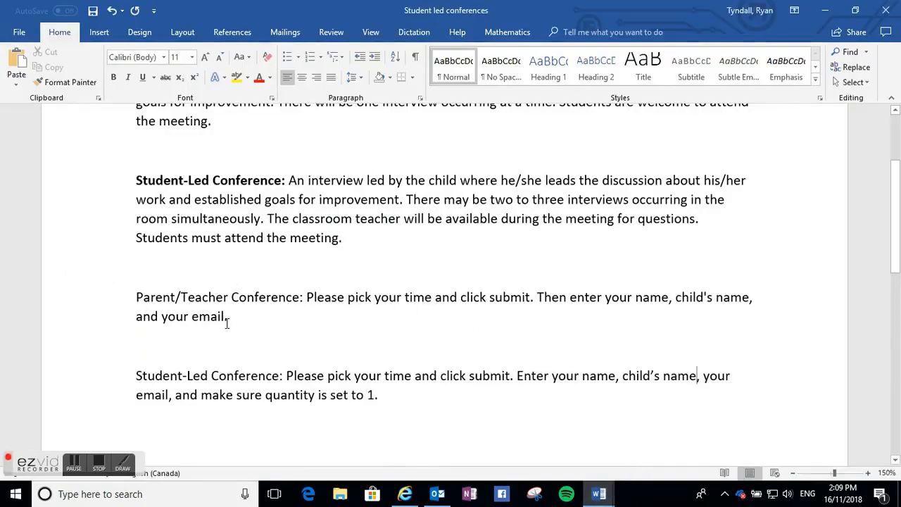
drag(401, 399, 134, 384)
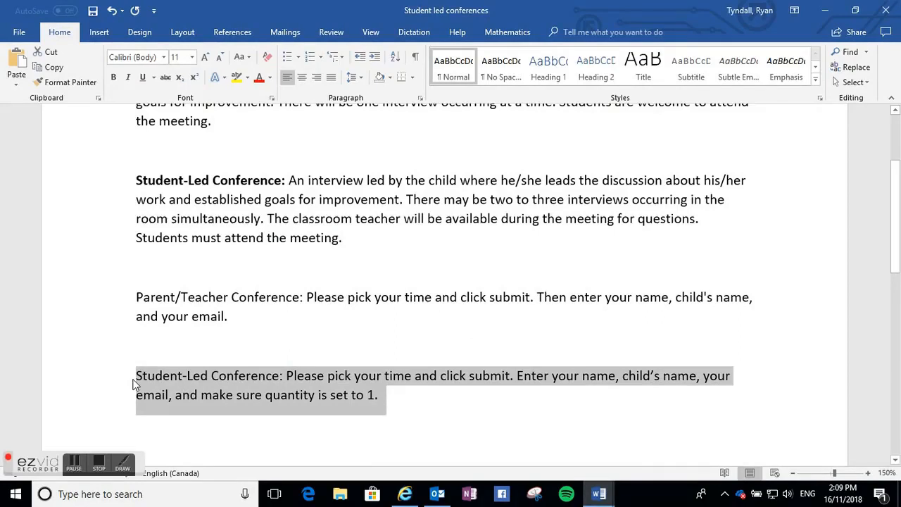
click(406, 494)
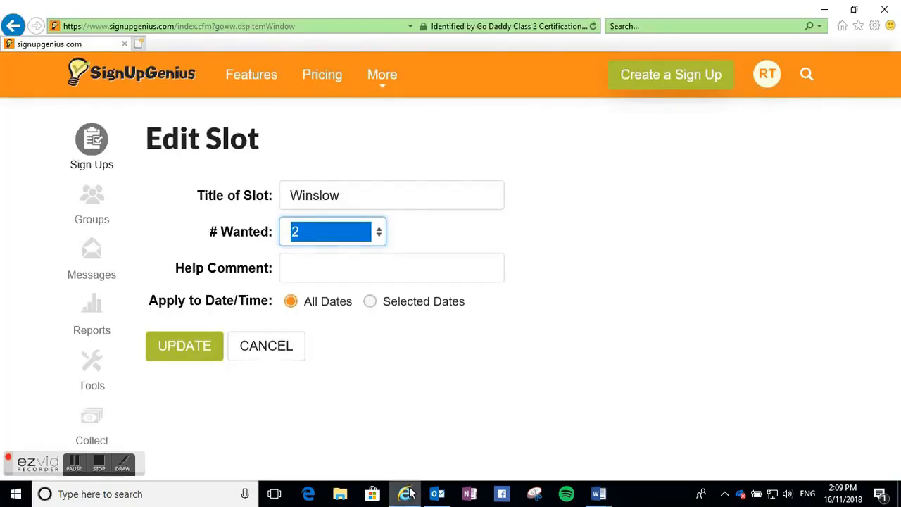
click(349, 272)
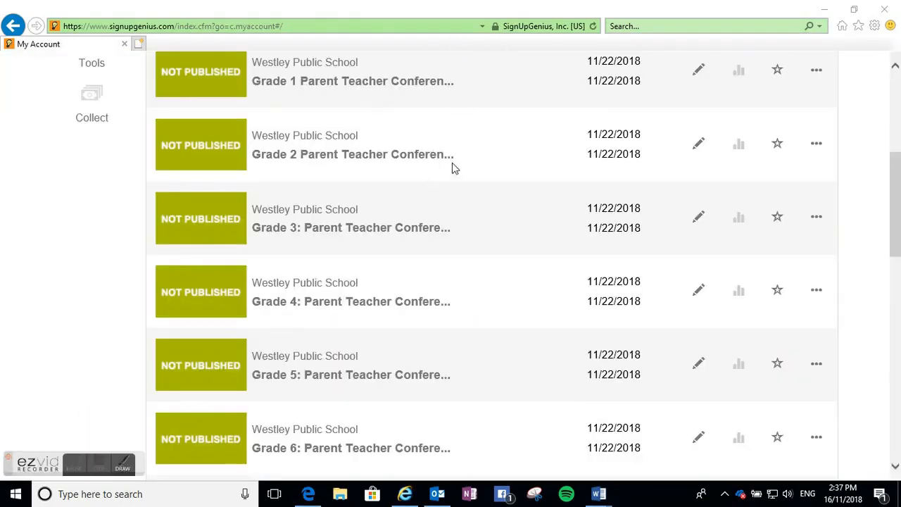
- Publish the Grade 1 sign up live without sending emails and copy its sign-up link
click(698, 71)
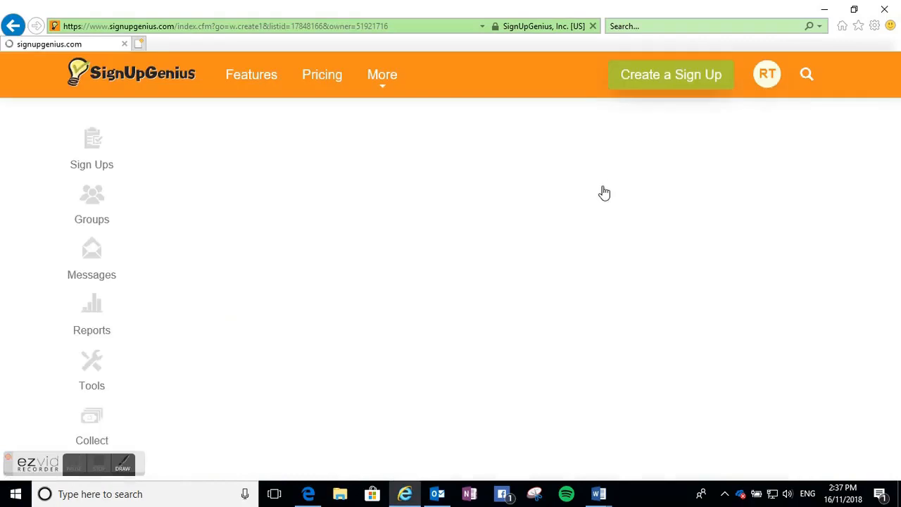
click(693, 204)
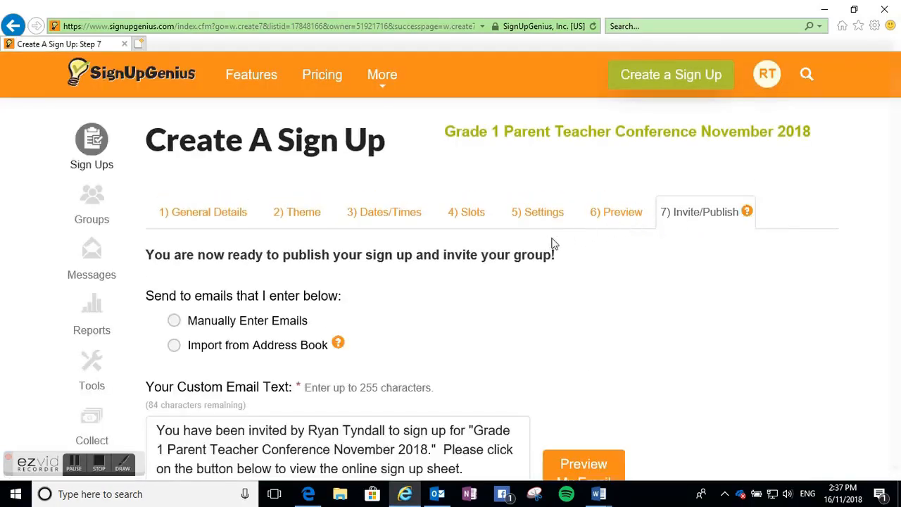
scroll(542, 262, down, 1)
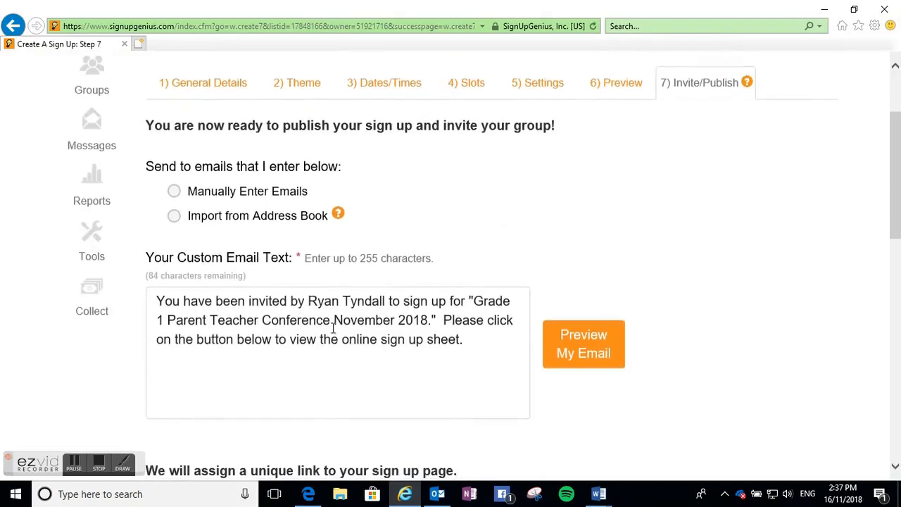
scroll(527, 303, down, 2)
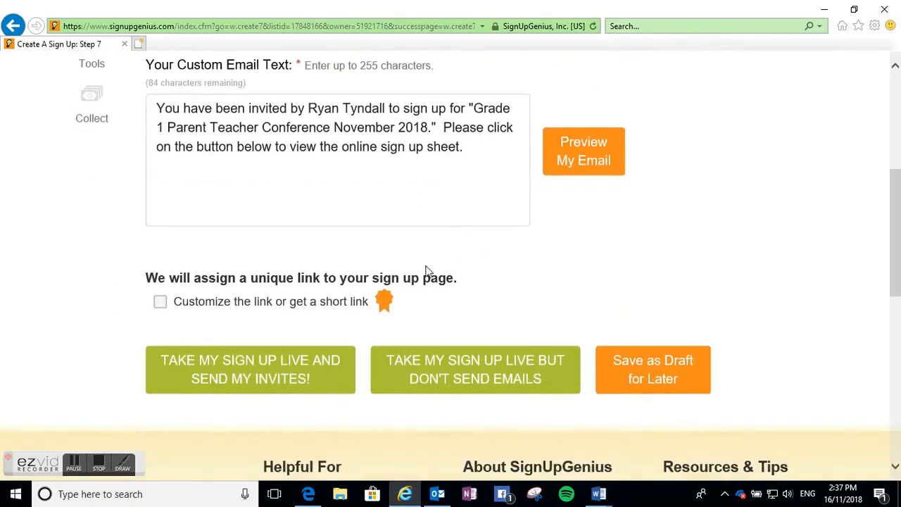
click(440, 383)
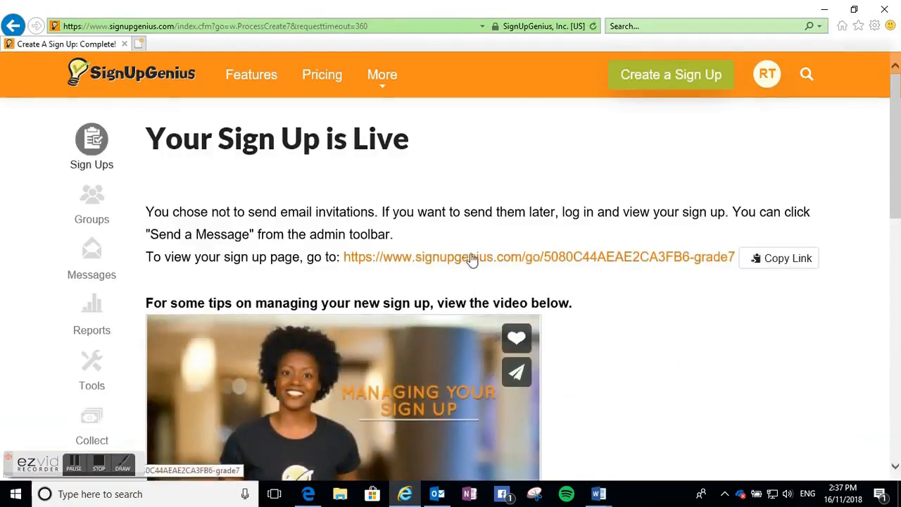
click(794, 264)
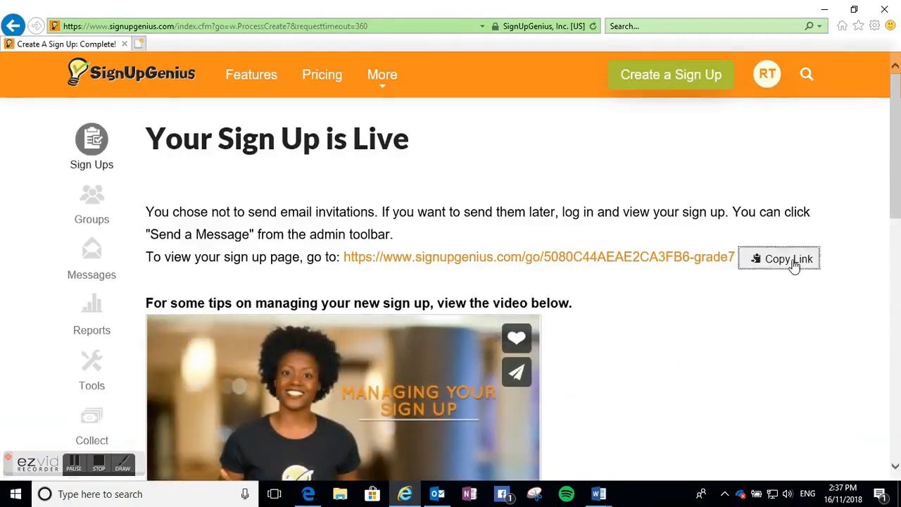
- Paste the Grade 1 sign-up link as a hyperlink in the Grade 1 cell of the Parent Teacher conferences 2018 WG table and open it
click(483, 279)
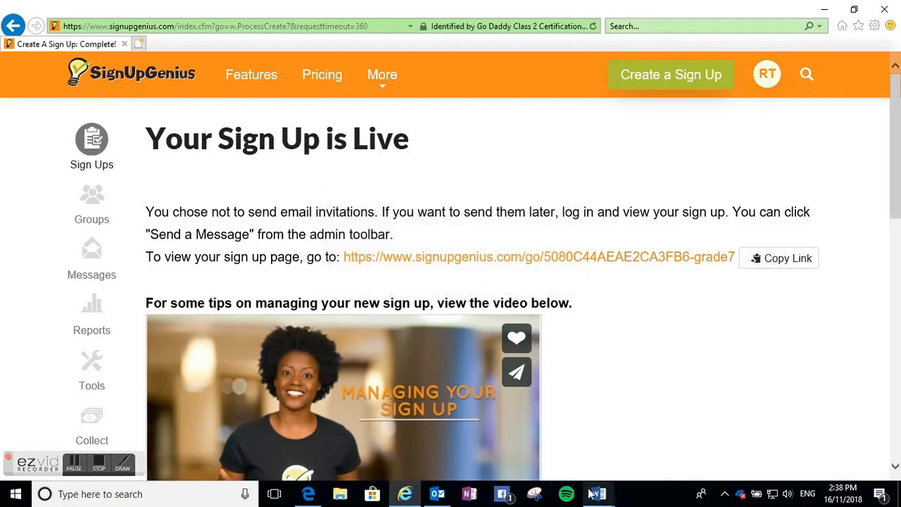
mouse_move(599, 493)
click(581, 468)
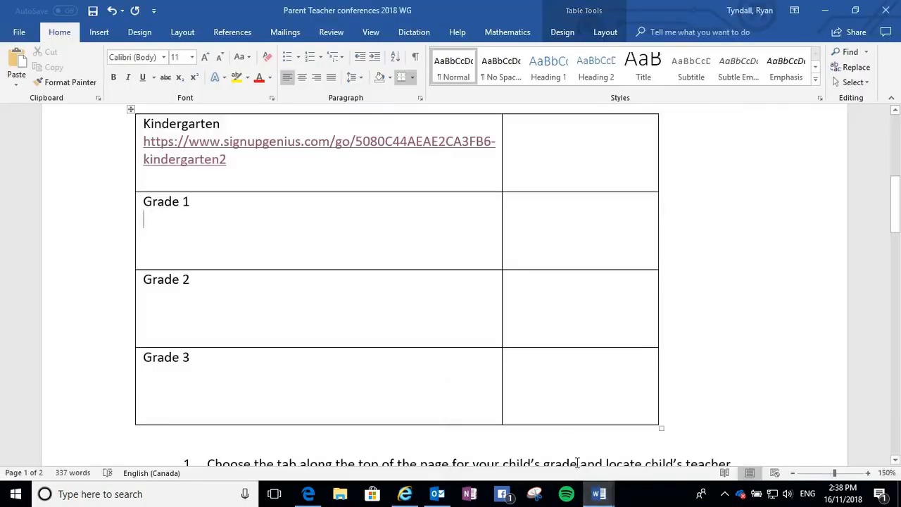
click(176, 227)
key(ctrl+v)
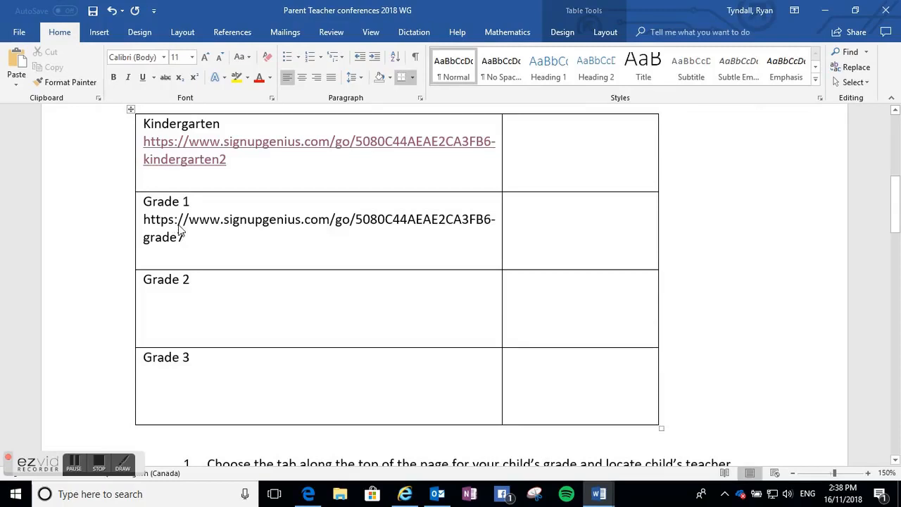
key(Return)
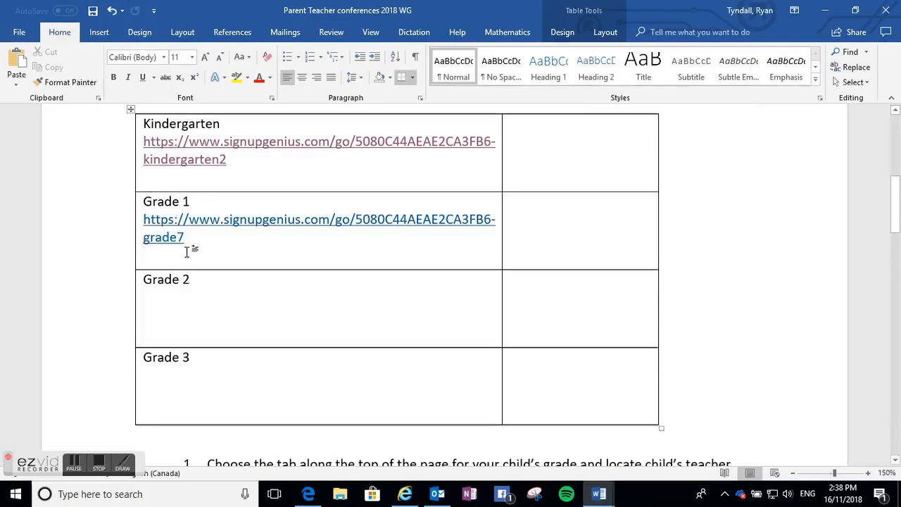
ctrl+click(247, 219)
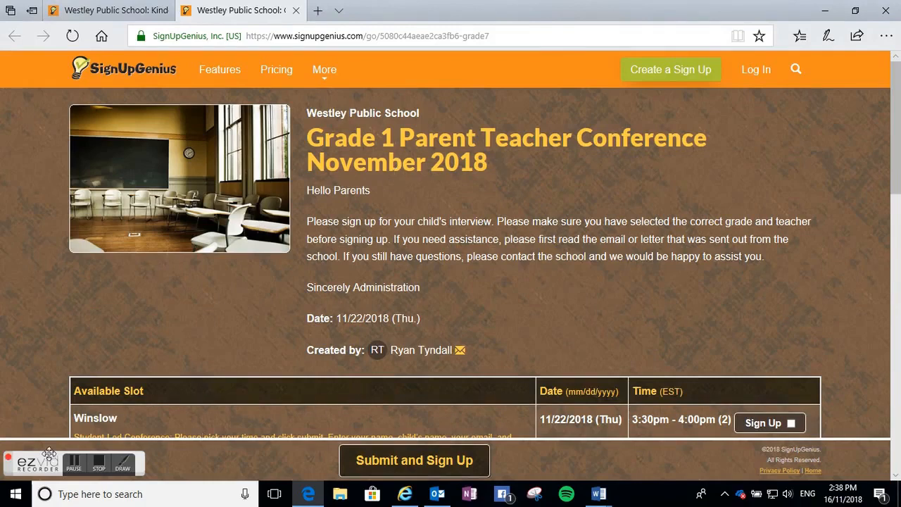
- Shorten the Grade 1 sign-up link with Bitly and copy the short link
click(98, 464)
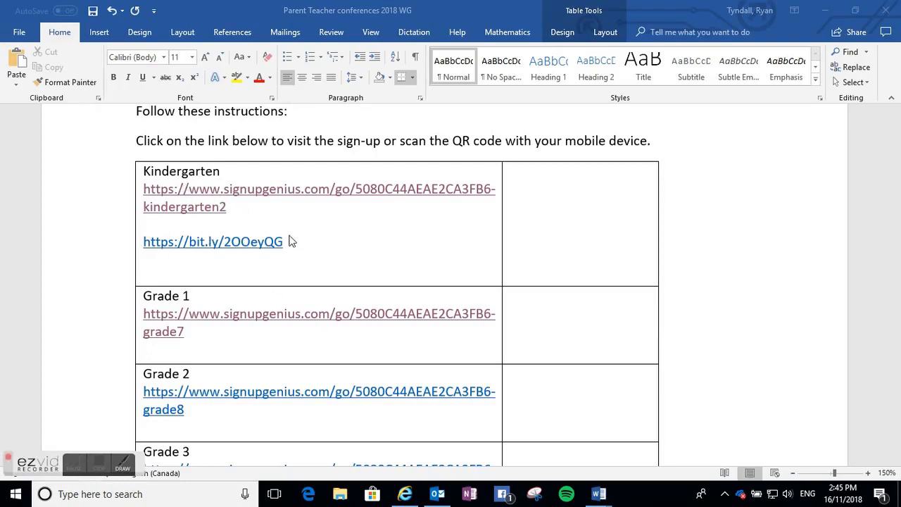
click(191, 333)
drag(191, 334, 141, 314)
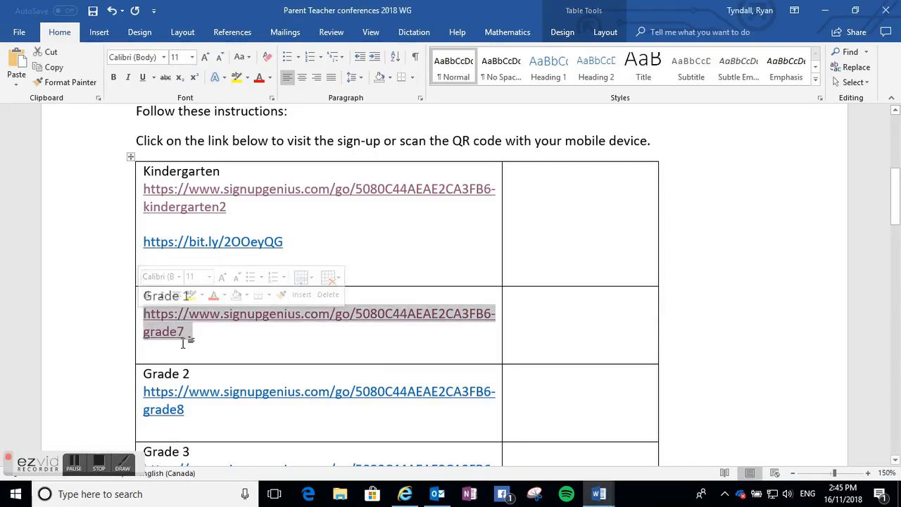
click(405, 494)
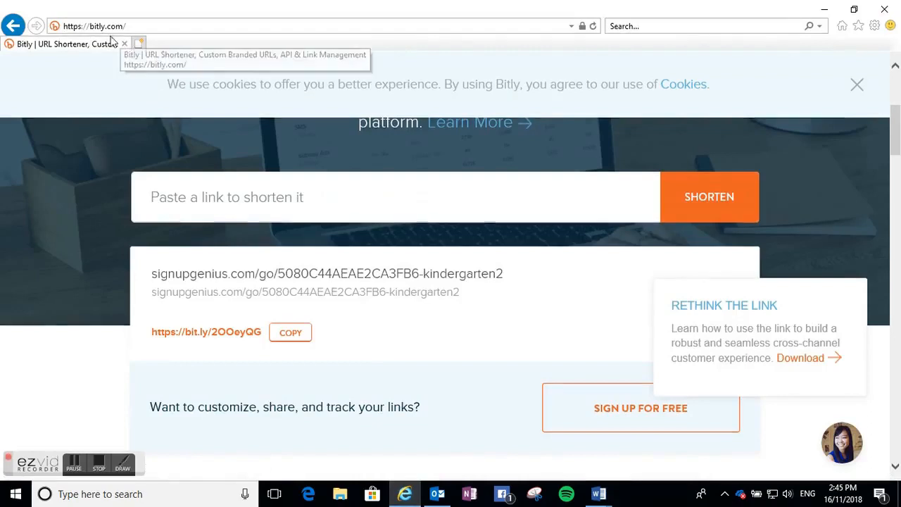
click(207, 197)
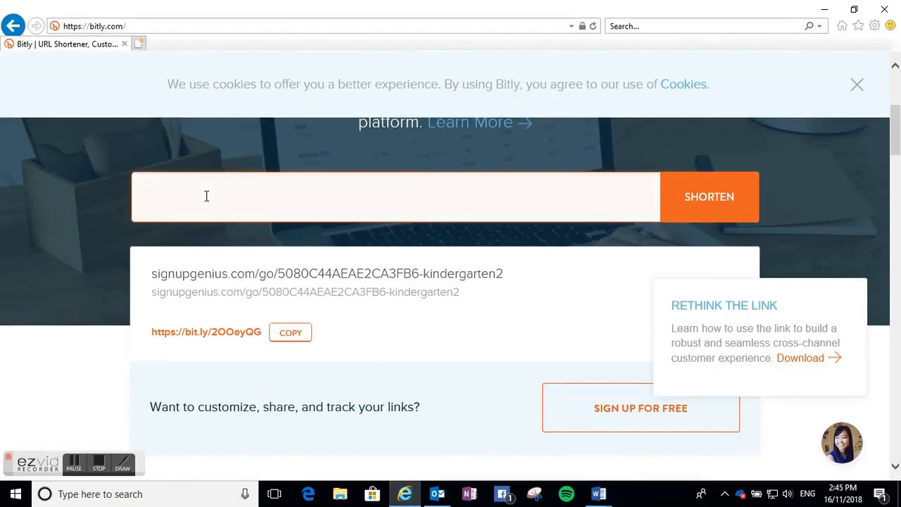
key(ctrl+v)
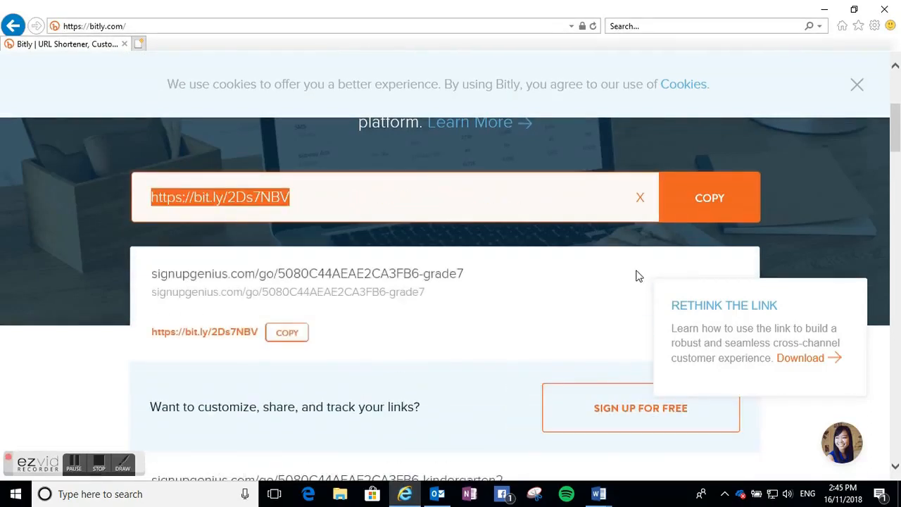
click(286, 335)
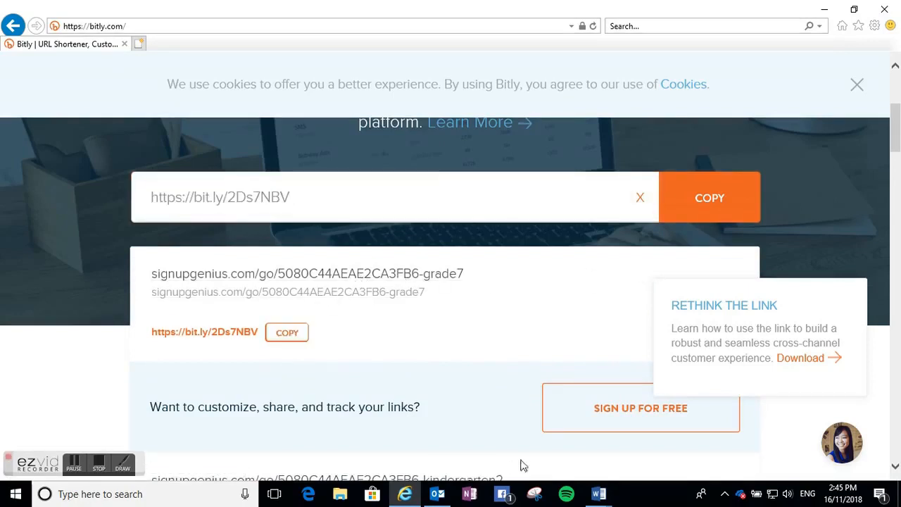
mouse_move(599, 495)
click(530, 440)
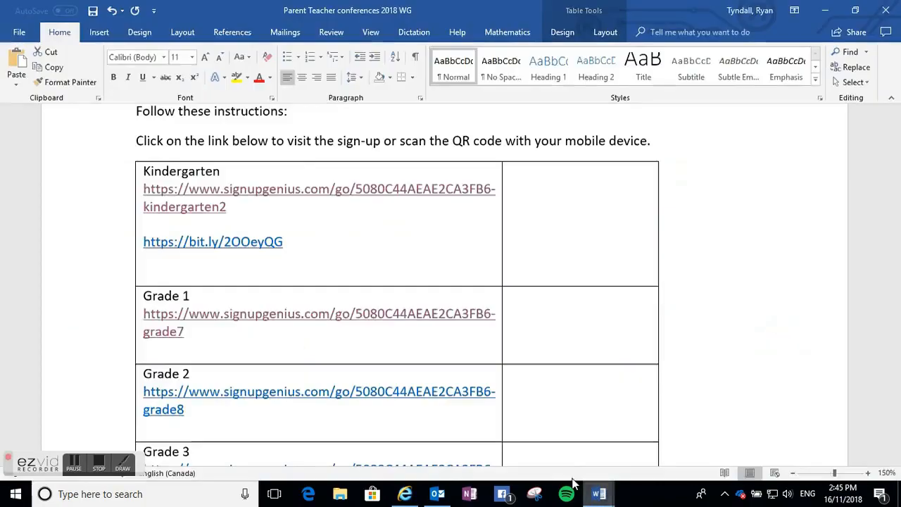
click(287, 342)
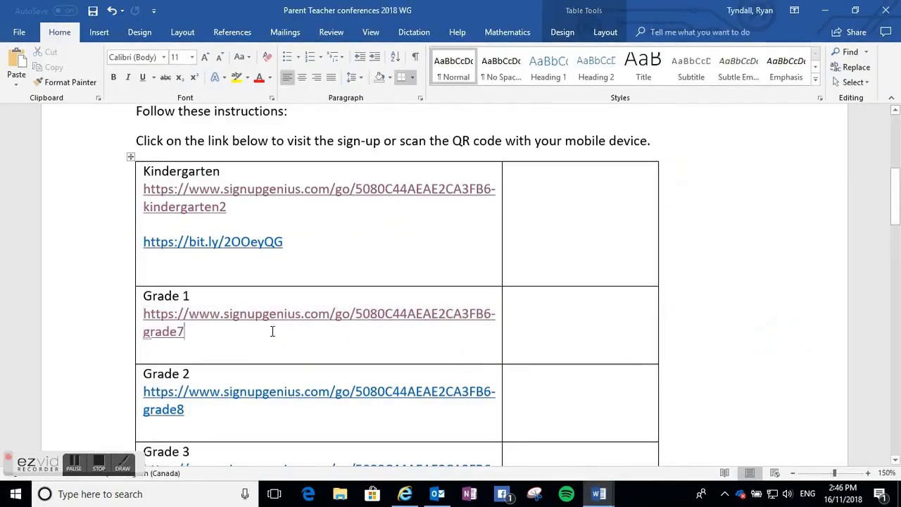
key(Return)
key(Return)
key(Return)
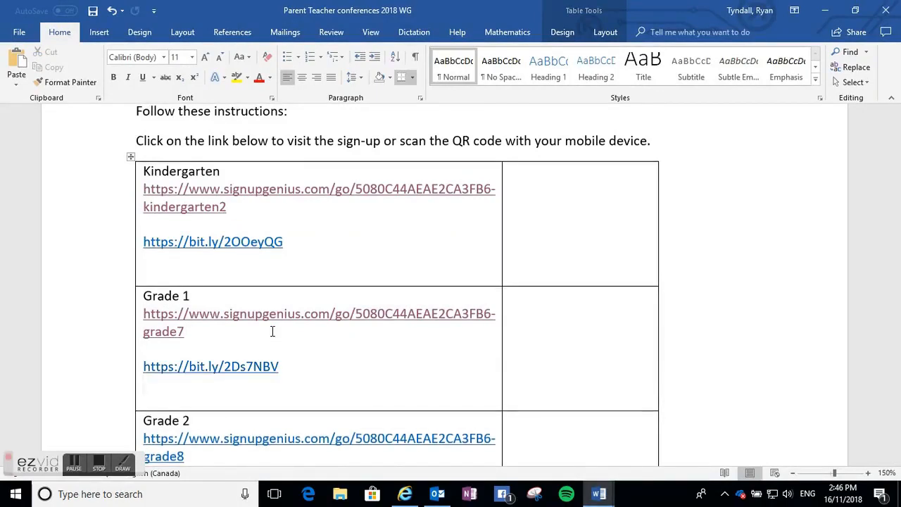
ctrl+click(209, 366)
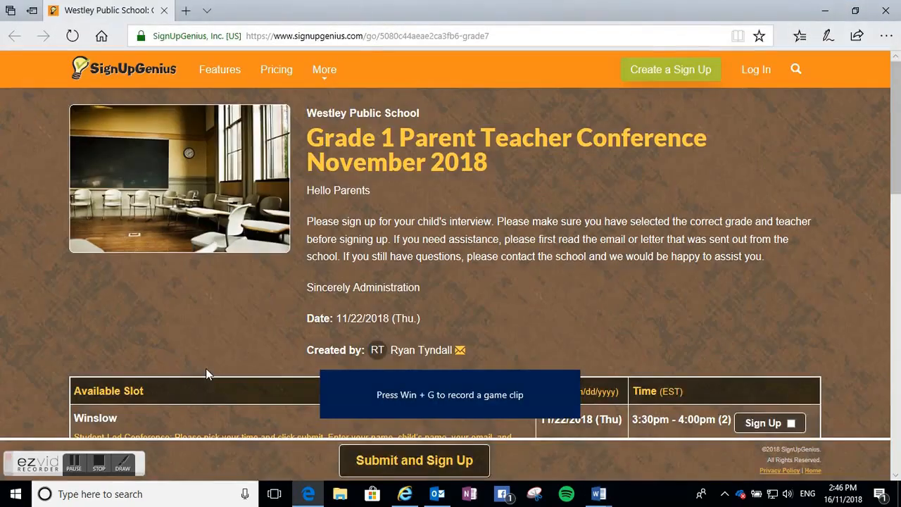
click(95, 457)
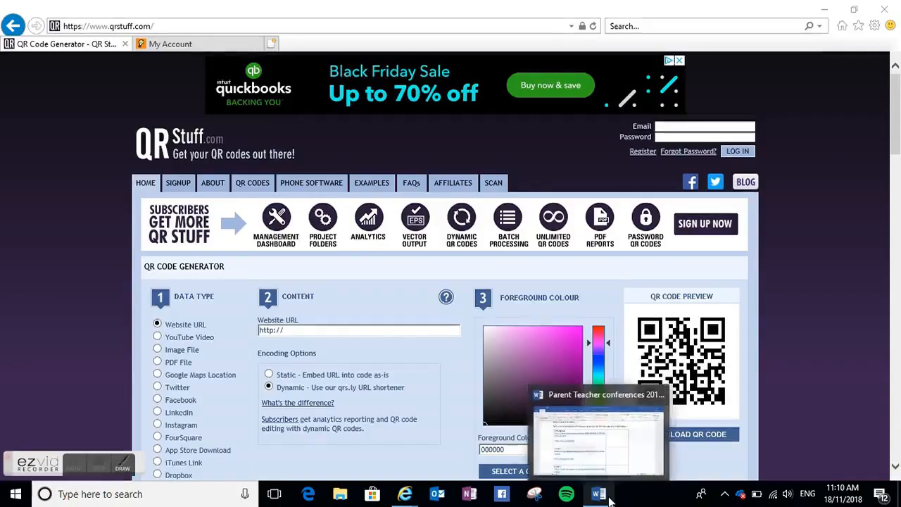
- Copy the Kindergarten short link and generate a QR code for it in QR Stuff's Website URL field
click(525, 461)
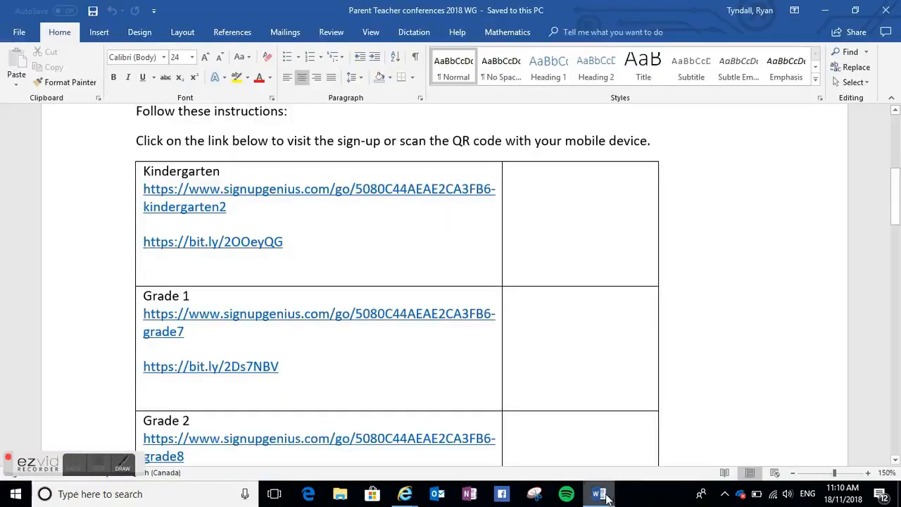
drag(281, 242, 141, 248)
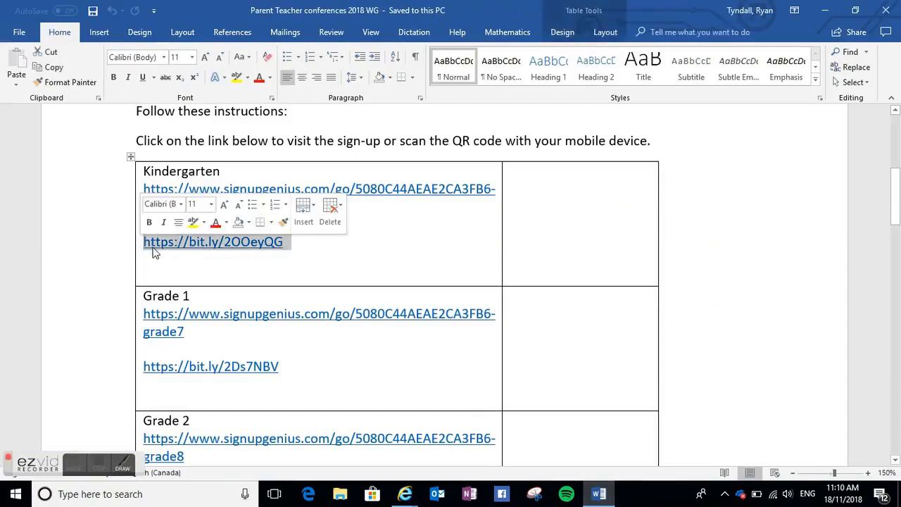
key(ctrl+c)
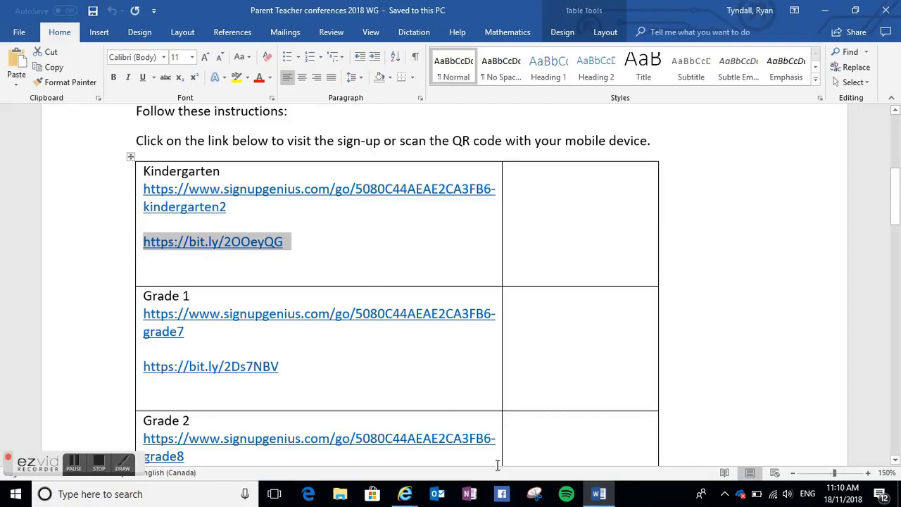
mouse_move(404, 493)
click(333, 388)
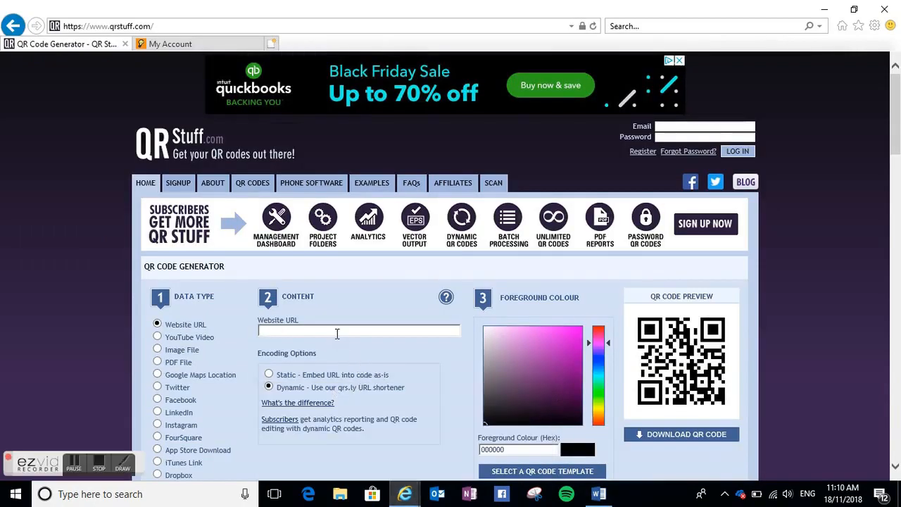
key(ctrl+v)
key(Return)
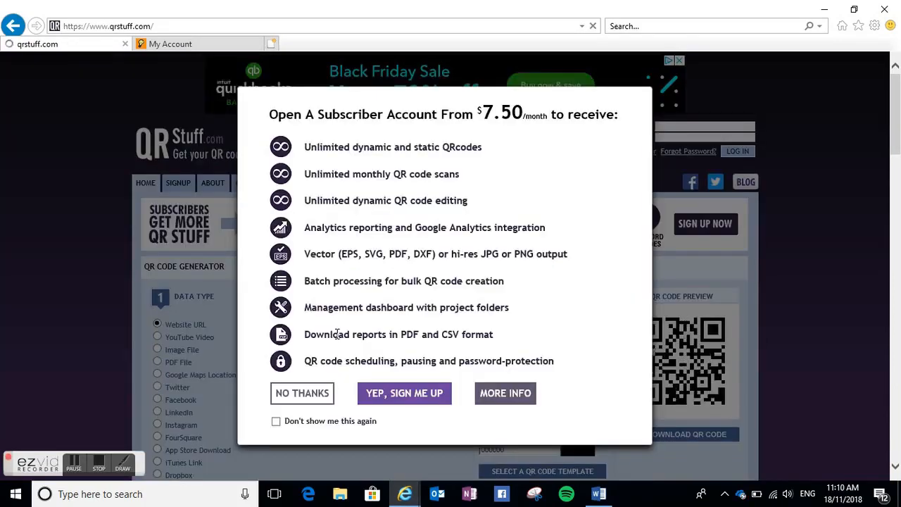
click(317, 396)
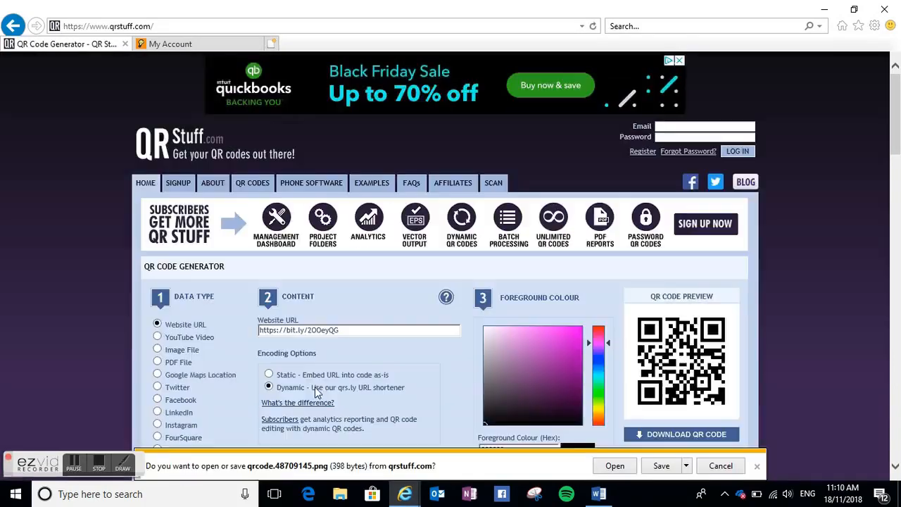
- Dismiss the QR code download and copy the QR code preview image
scroll(448, 321, down, 1)
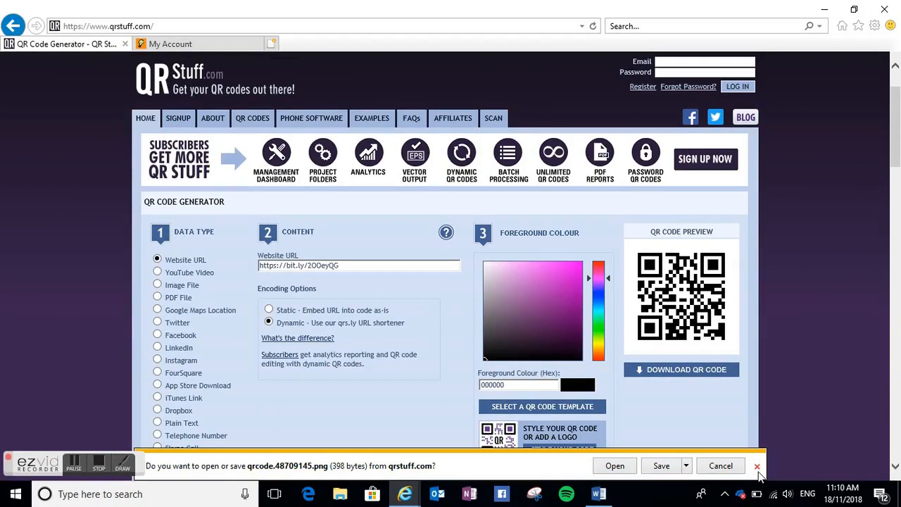
click(720, 466)
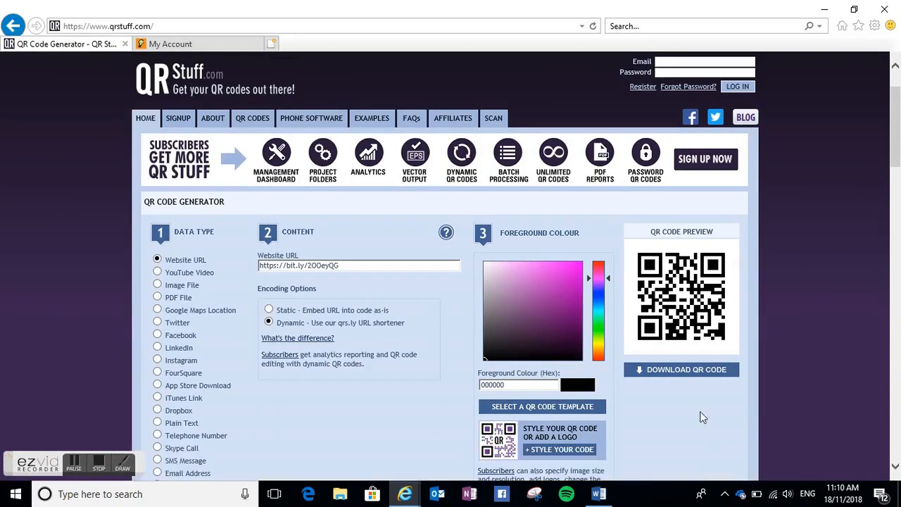
right_click(686, 312)
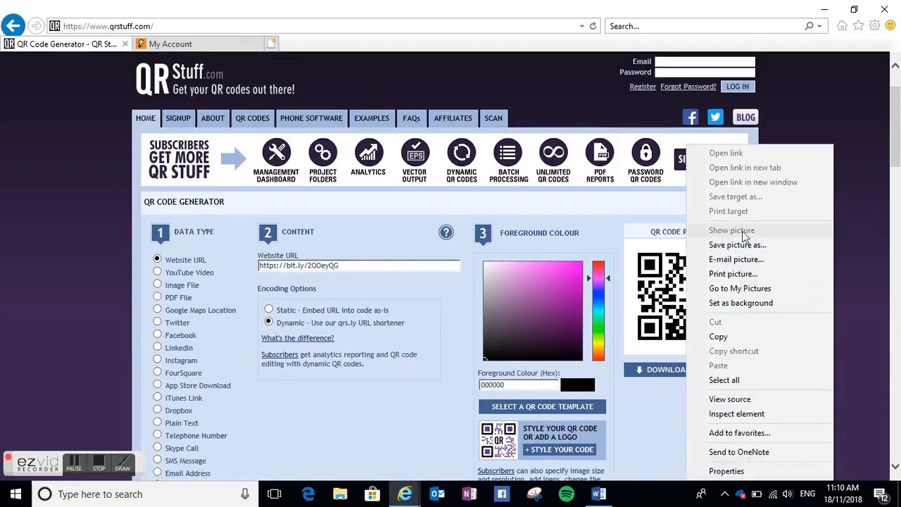
click(742, 336)
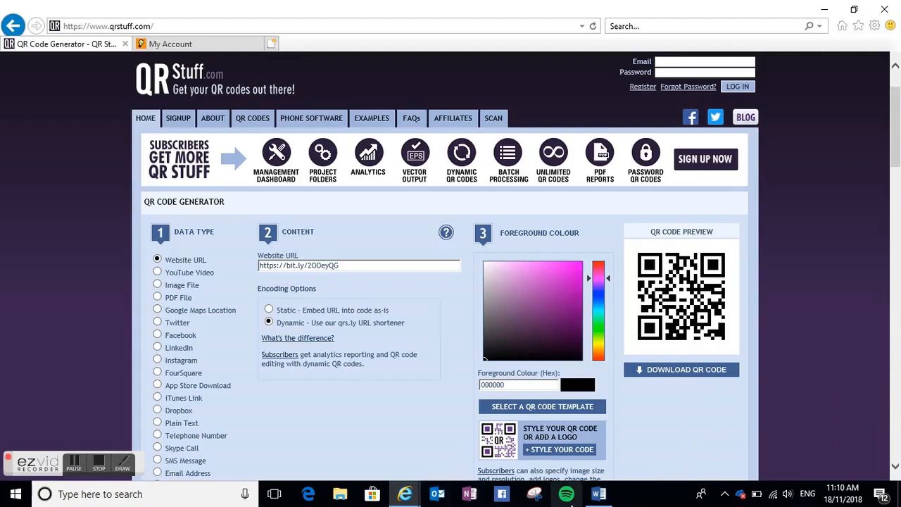
- Paste the QR code as a picture into the empty cell beside the Kindergarten links
click(590, 491)
click(544, 197)
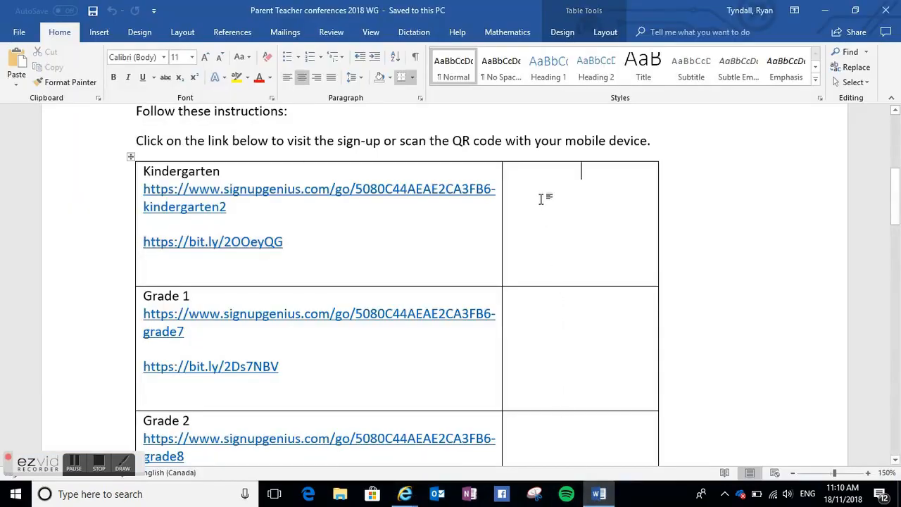
right_click(542, 193)
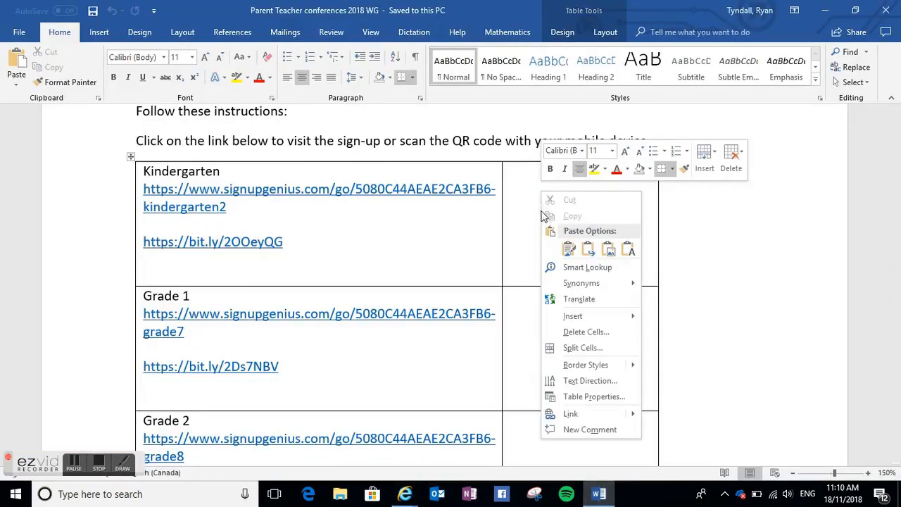
click(569, 250)
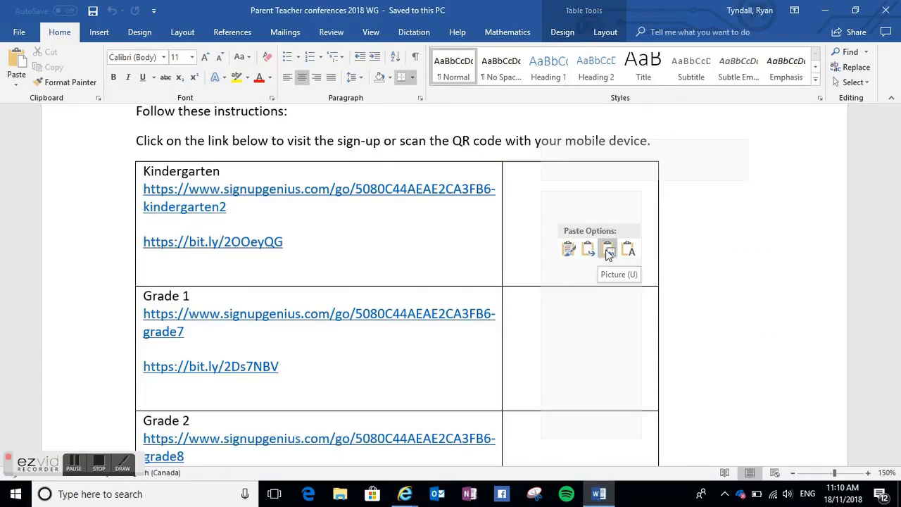
click(608, 250)
click(585, 273)
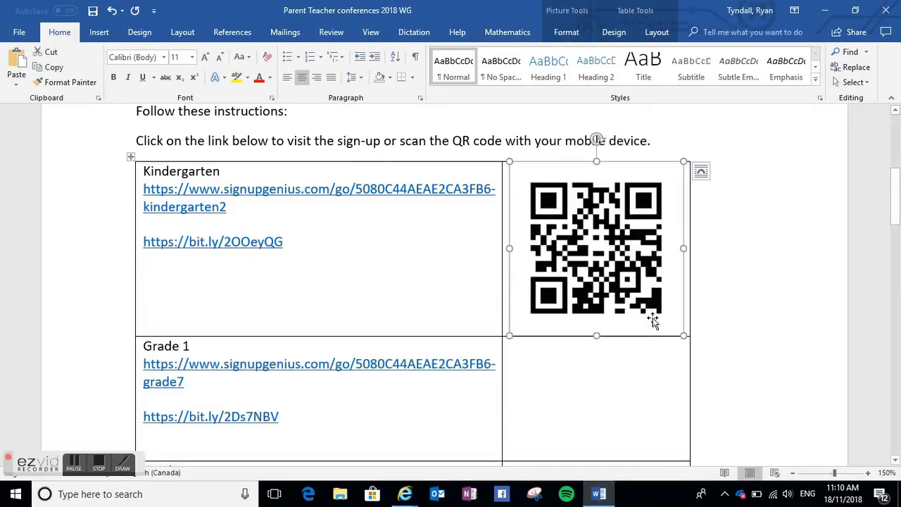
- Resize the Kindergarten QR code picture smaller so it fits within its table cell
drag(596, 335, 593, 292)
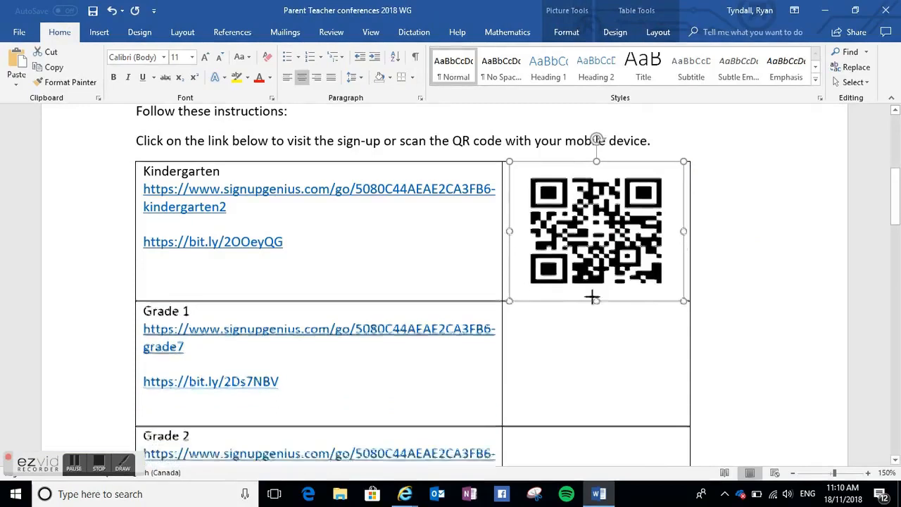
drag(682, 226, 646, 226)
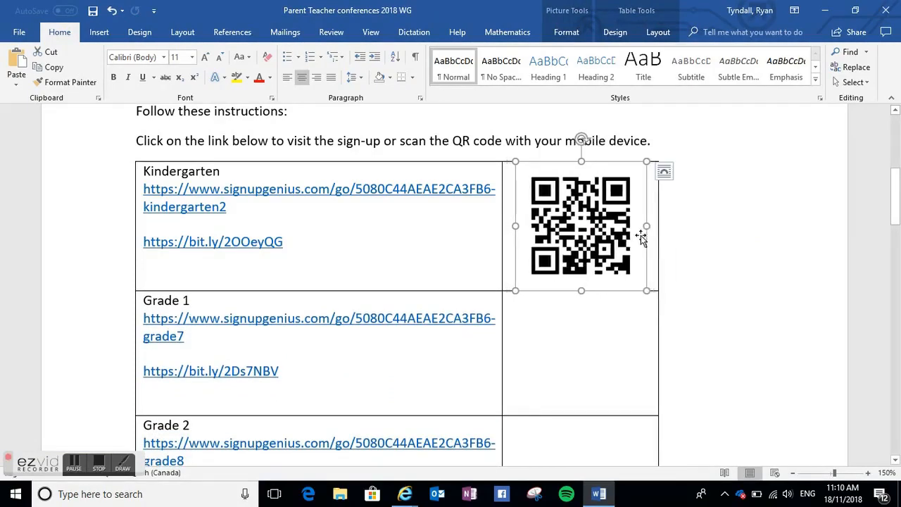
drag(581, 161, 581, 177)
drag(518, 218, 543, 219)
drag(580, 264, 579, 257)
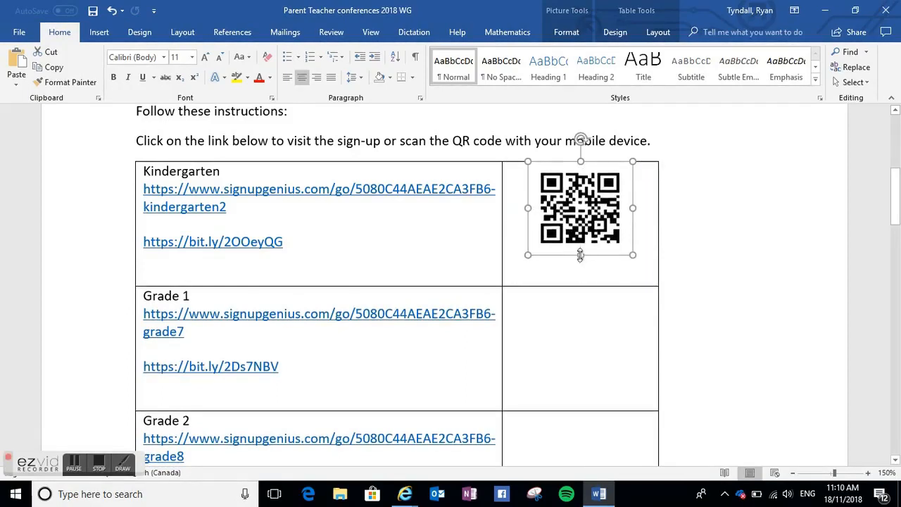
click(581, 354)
drag(288, 364, 146, 369)
key(ctrl+c)
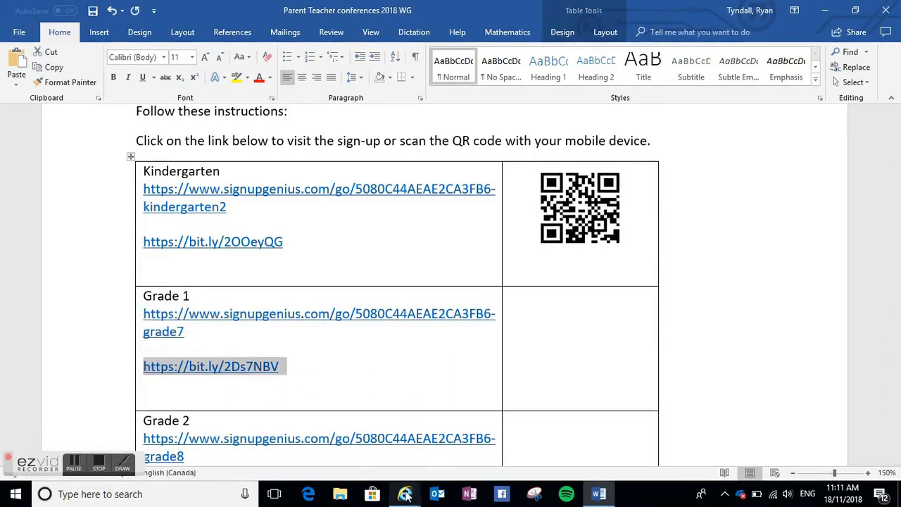
mouse_move(406, 484)
click(376, 466)
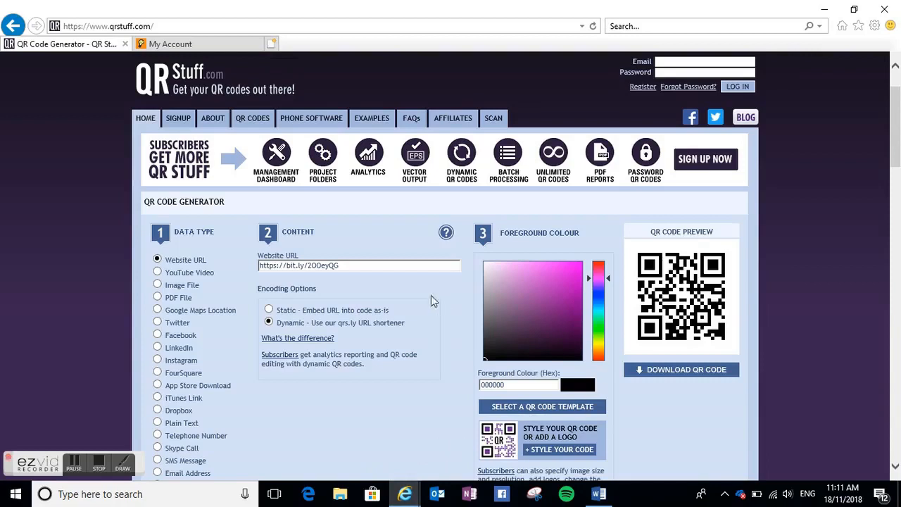
drag(361, 265, 229, 272)
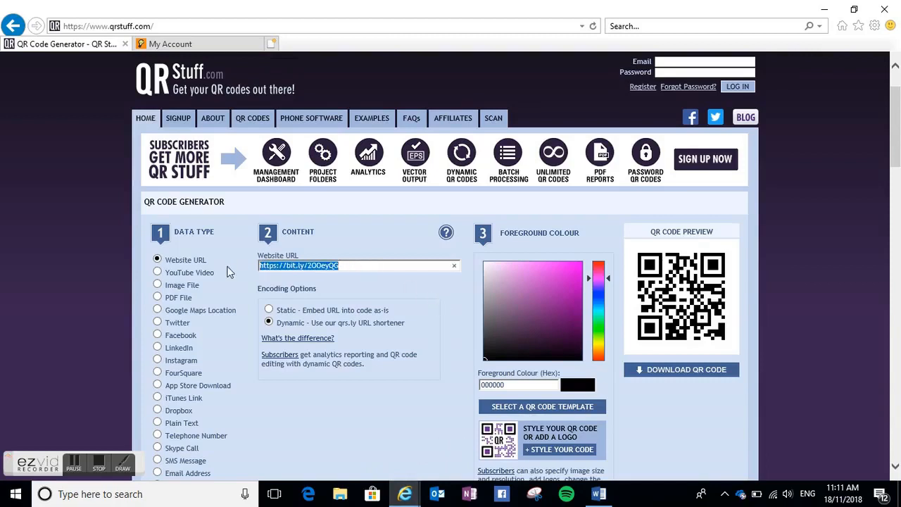
key(BackSpace)
right_click(272, 266)
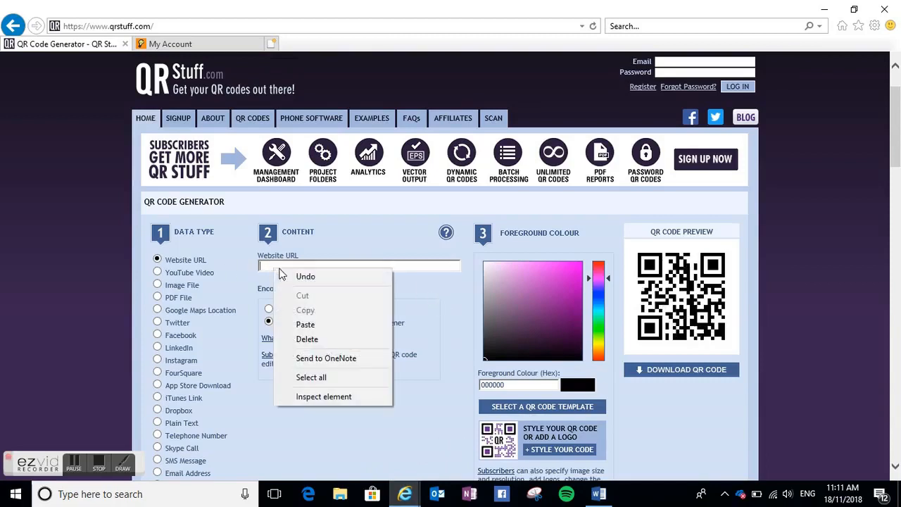
click(307, 323)
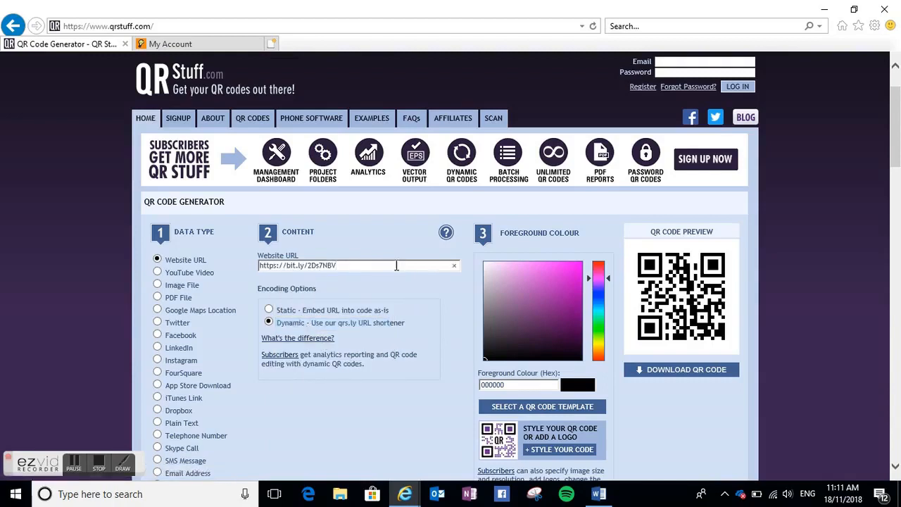
key(Return)
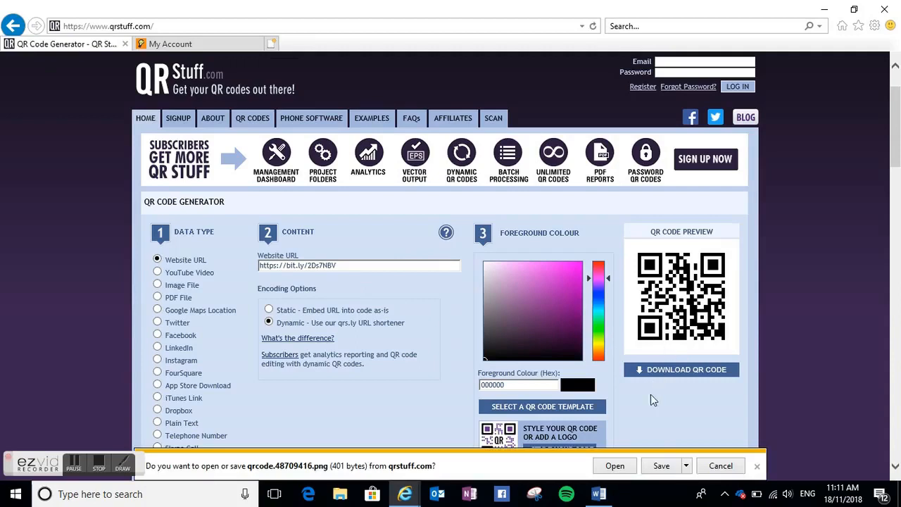
click(719, 466)
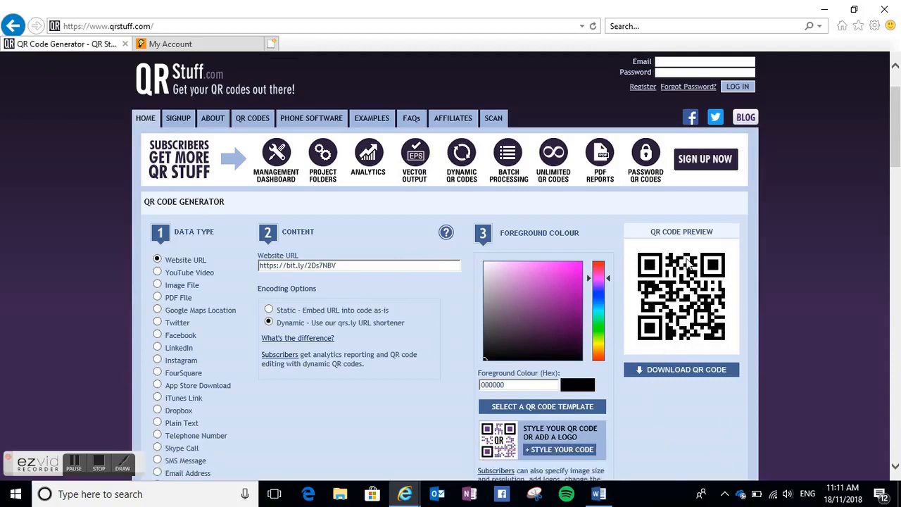
- Copy the Grade 1 QR code preview and paste it as a picture into the empty cell beside the Grade 1 links
right_click(686, 262)
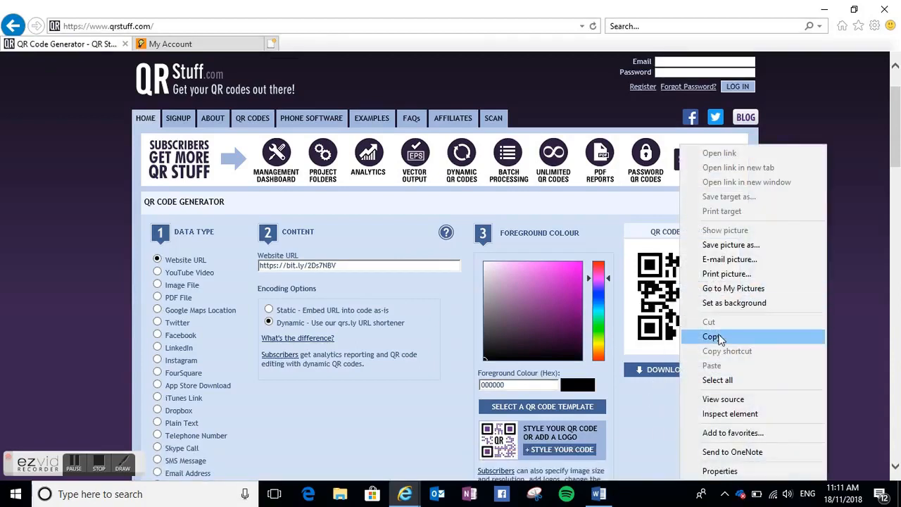
click(719, 338)
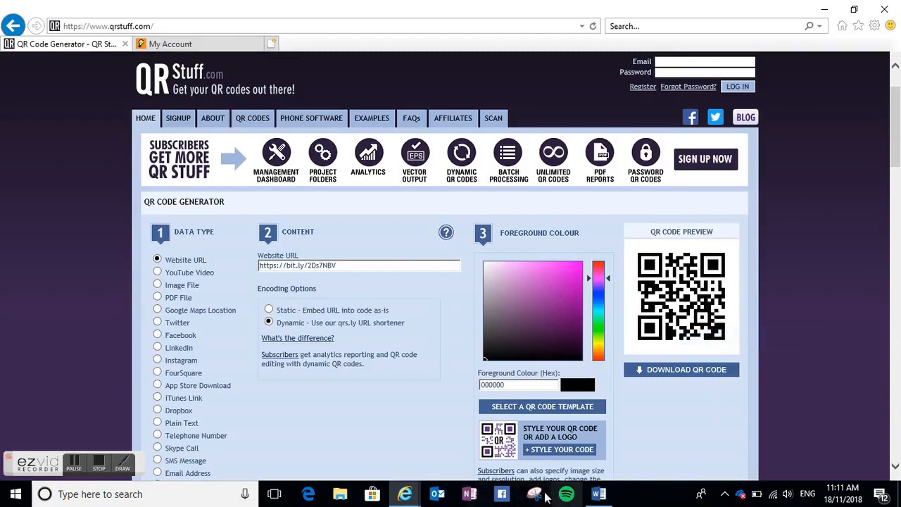
click(599, 493)
click(561, 302)
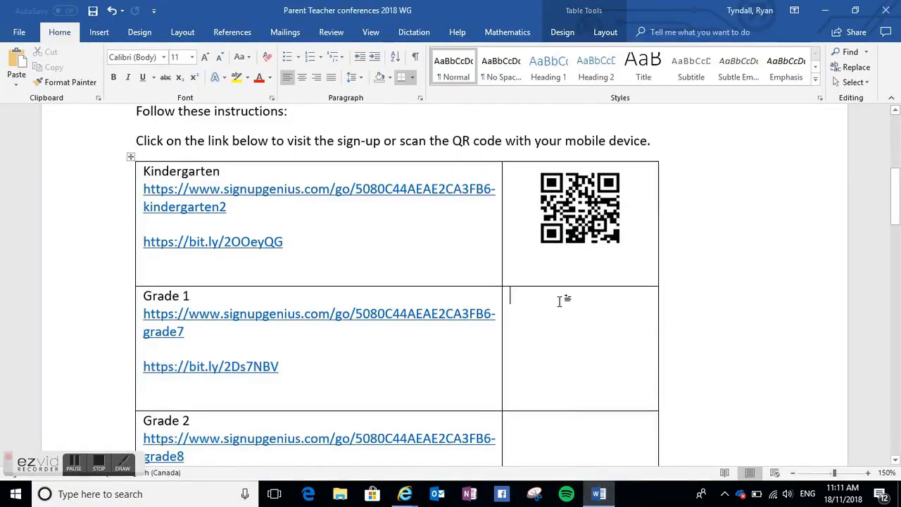
right_click(561, 302)
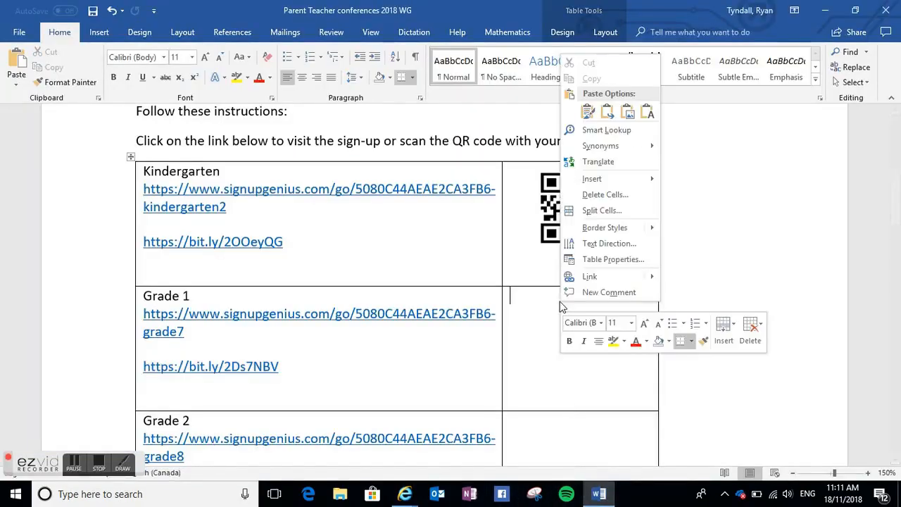
click(627, 112)
click(600, 434)
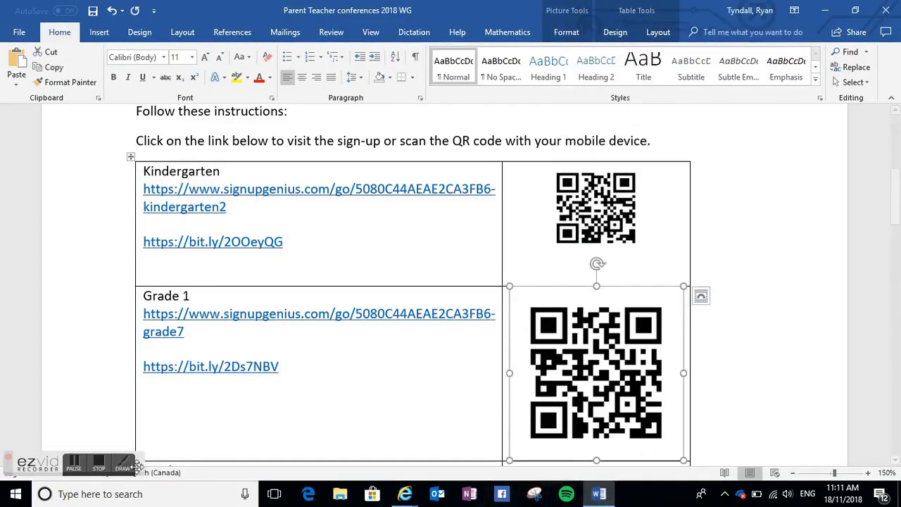
click(96, 466)
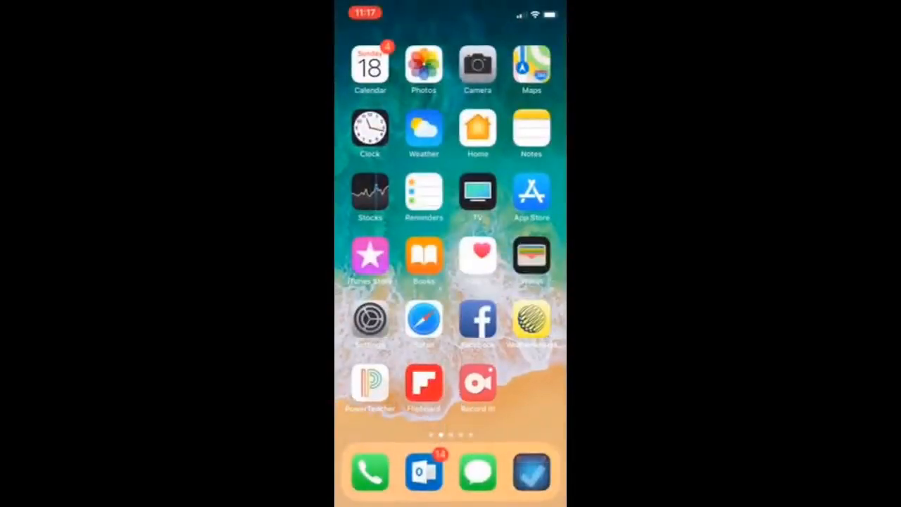
- Scan the document's QR codes with the phone camera and open the linked sign-up in Safari
click(477, 65)
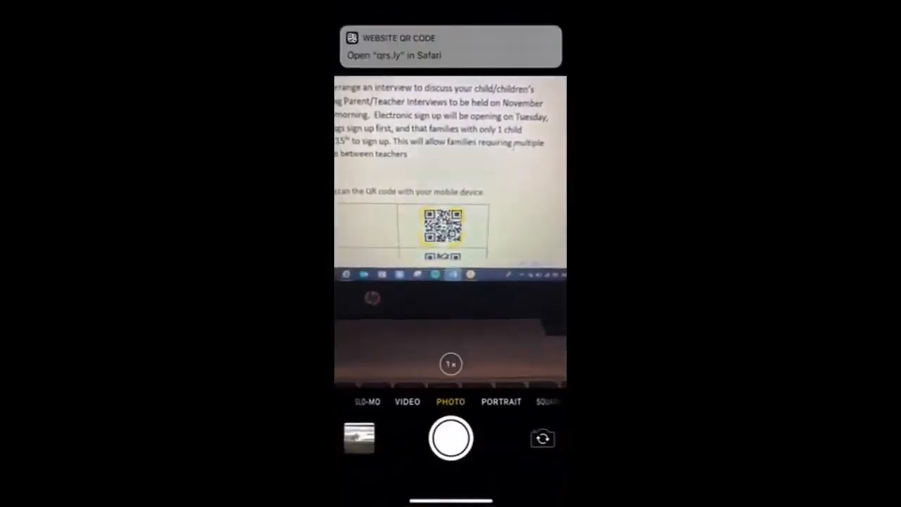
click(450, 46)
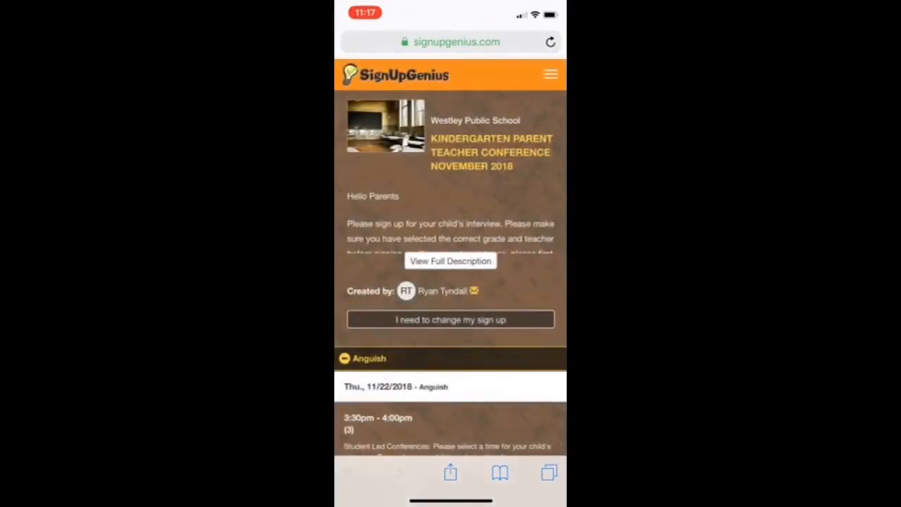
drag(450, 499, 450, 296)
click(477, 125)
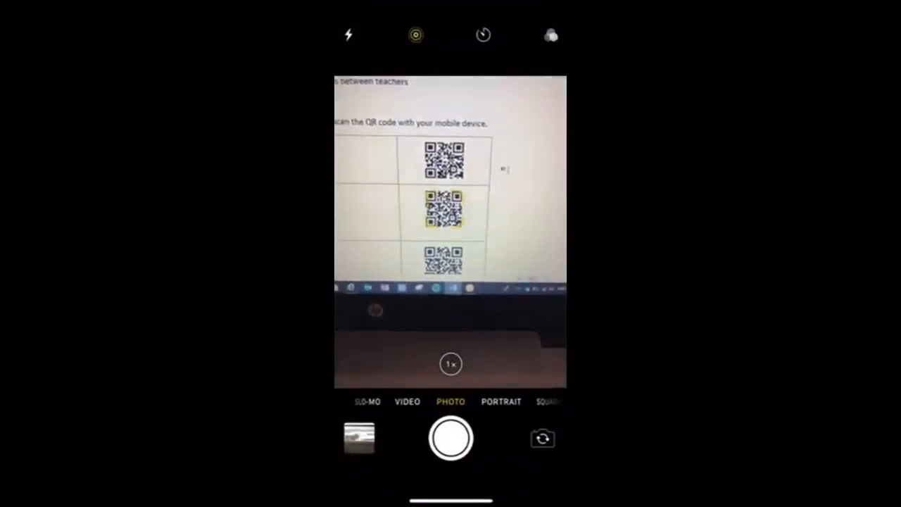
click(451, 46)
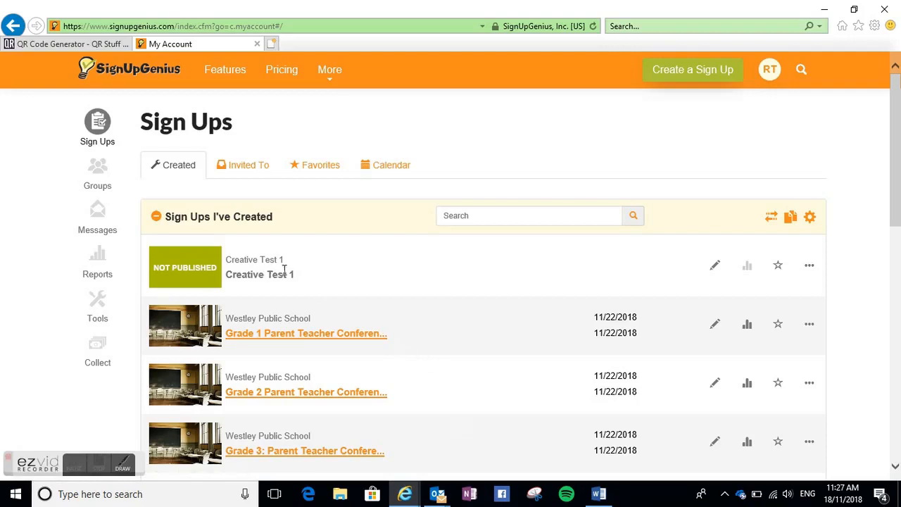
- Open the Sign Up Tabbing tool from the Tools section of the account
scroll(356, 289, down, 2)
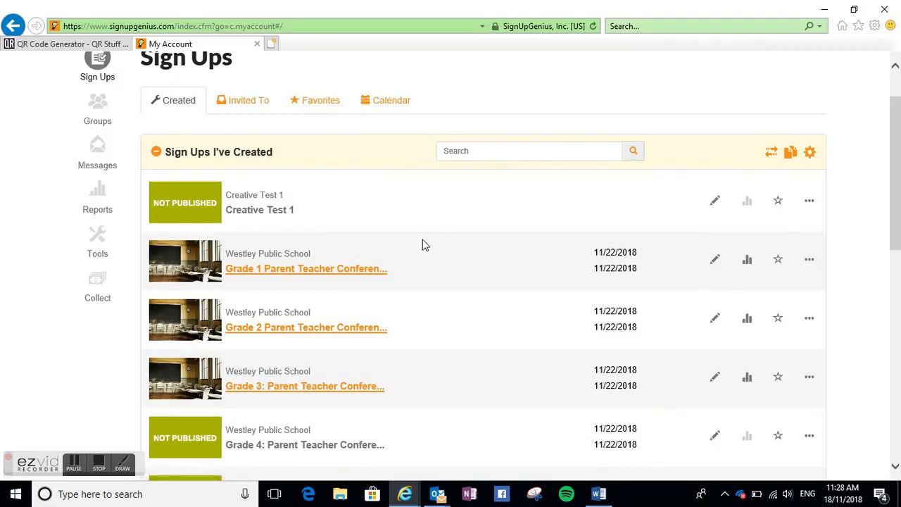
scroll(247, 357, down, 2)
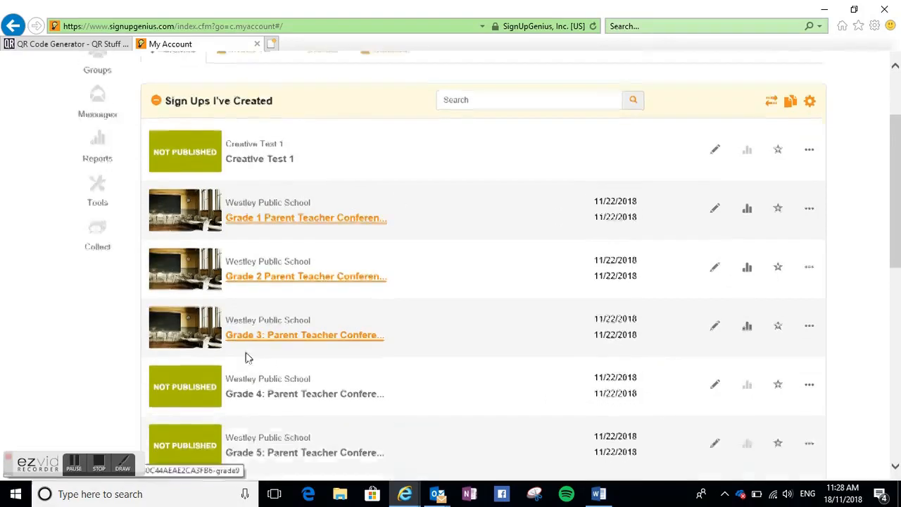
scroll(248, 358, down, 2)
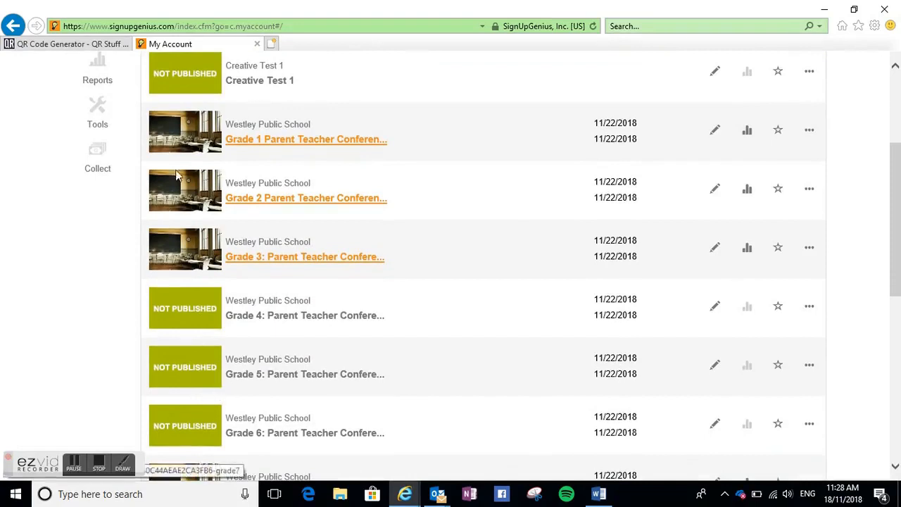
scroll(268, 162, up, 3)
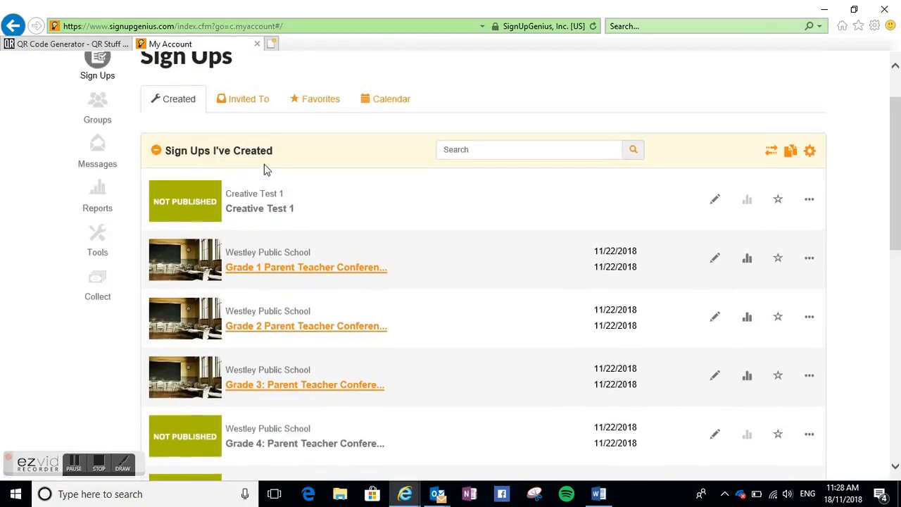
click(97, 248)
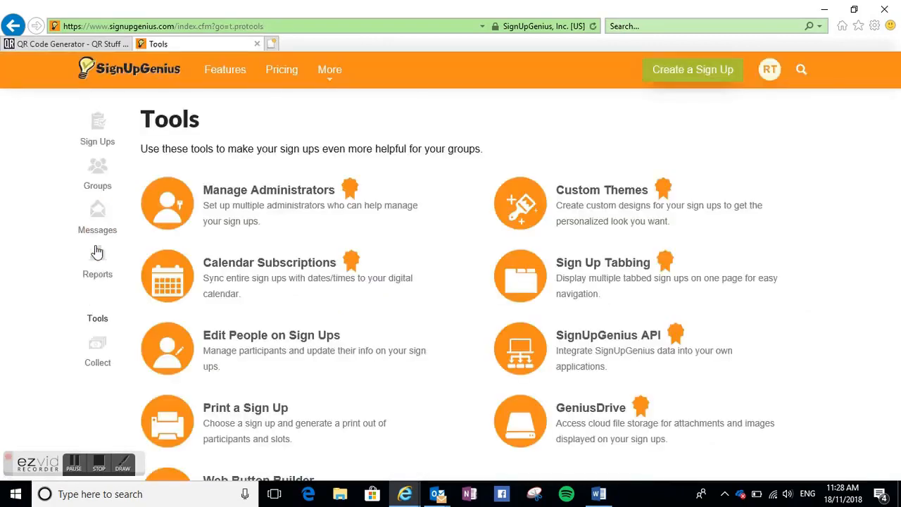
click(539, 281)
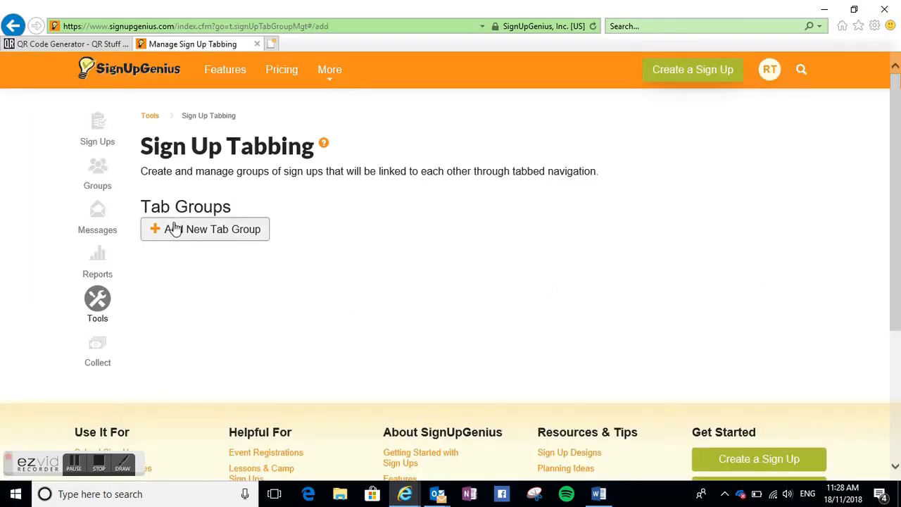
- Create a new tab group named Westley Public School: Parent Teacher Conference
click(173, 228)
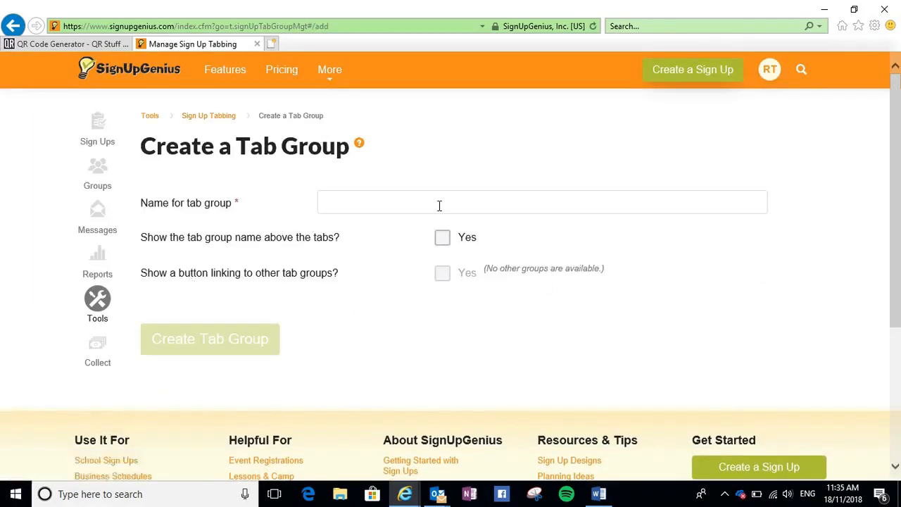
click(439, 205)
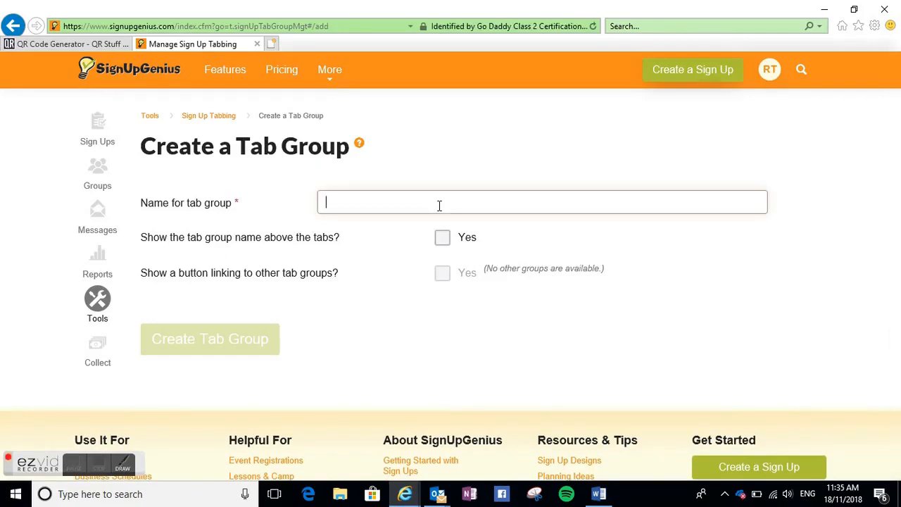
text(Westley Public School: Parent Teacher Conference)
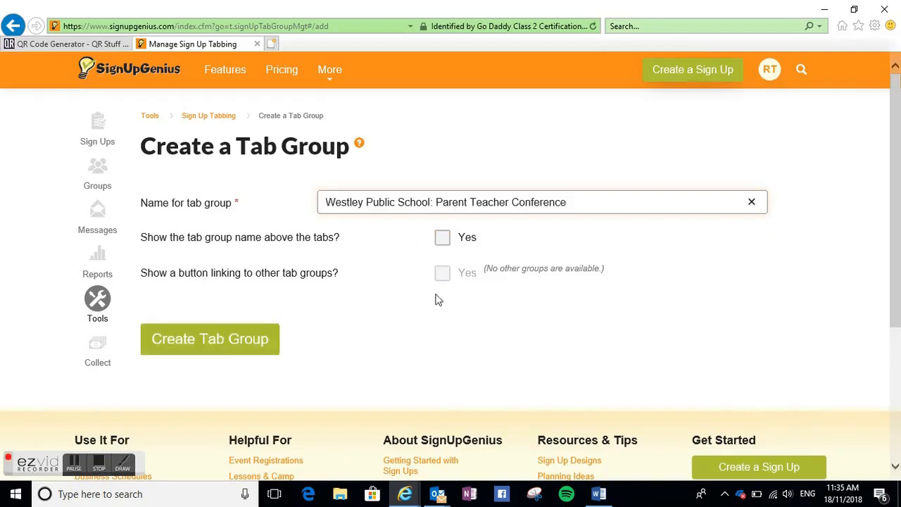
click(238, 342)
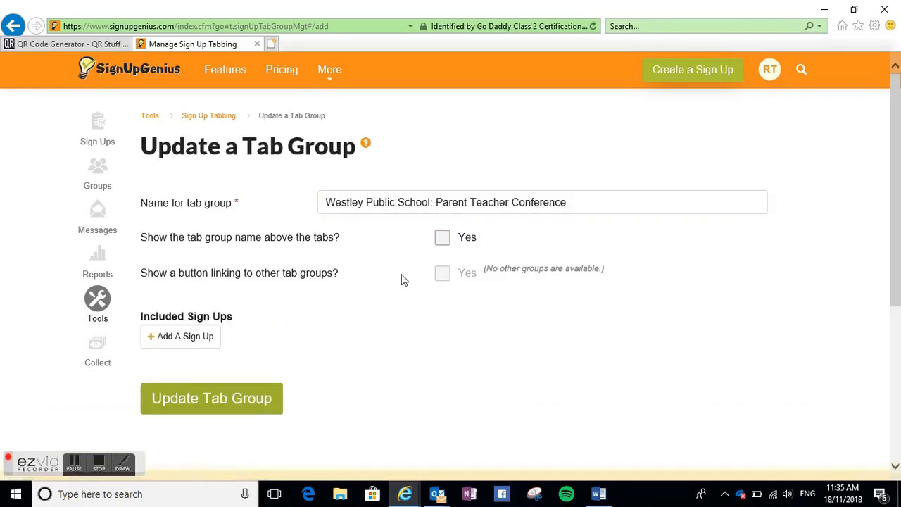
- Add the Kindergarten Parent Teacher Conference November 2018 sign up to the tab group with tab name Kindergarten
click(178, 338)
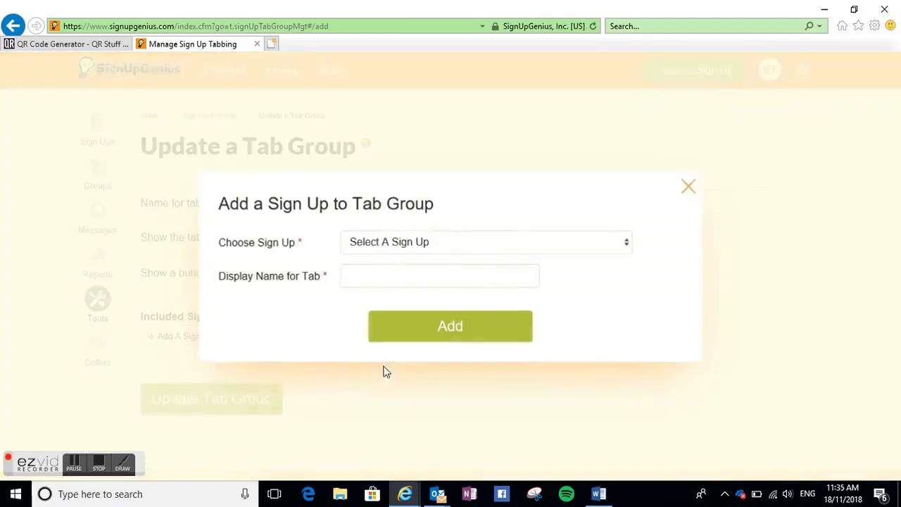
click(542, 243)
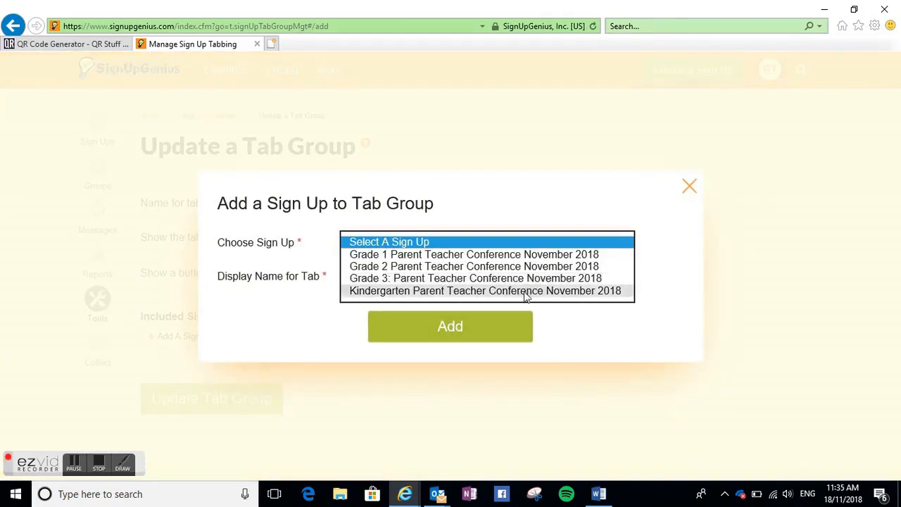
click(528, 291)
click(502, 284)
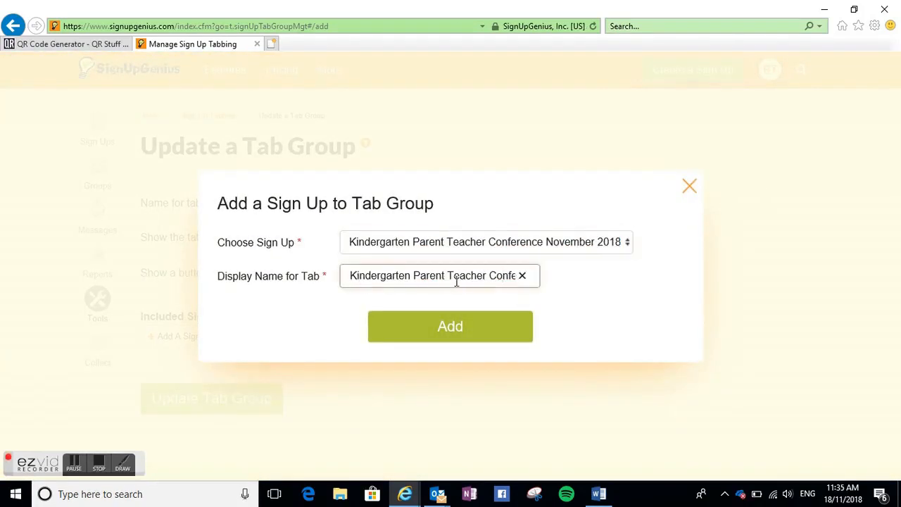
click(523, 276)
text(Kindergarten)
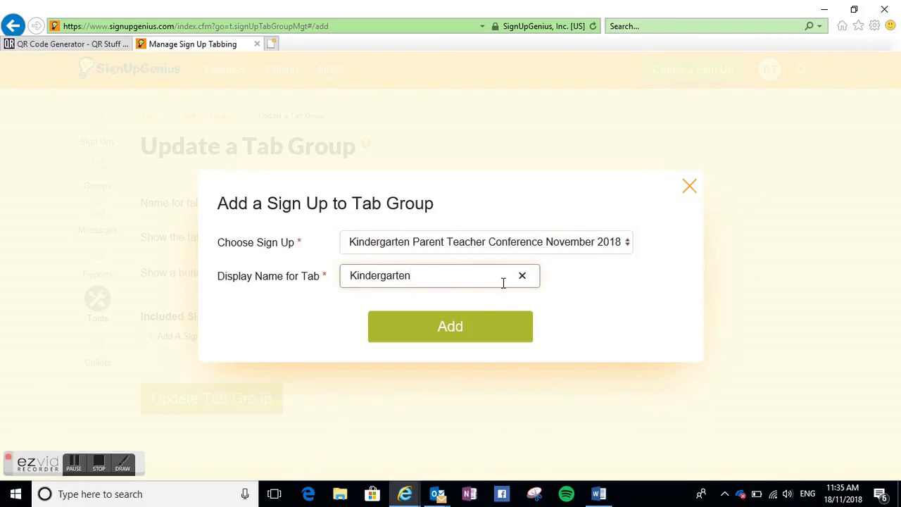
click(458, 340)
- Add the Grade 1 Parent Teacher Conference November 2018 sign up to the tab group with tab name Grade 1
scroll(437, 373, down, 2)
scroll(315, 409, down, 2)
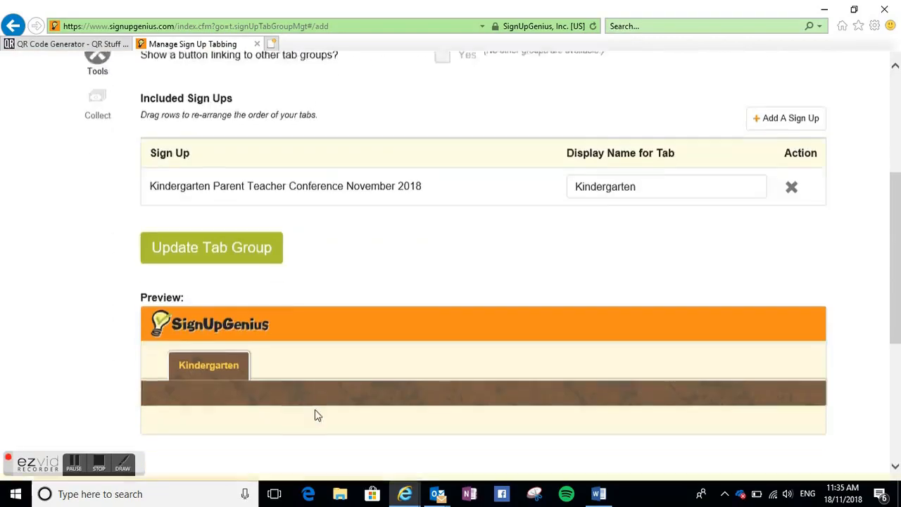
scroll(360, 333, up, 2)
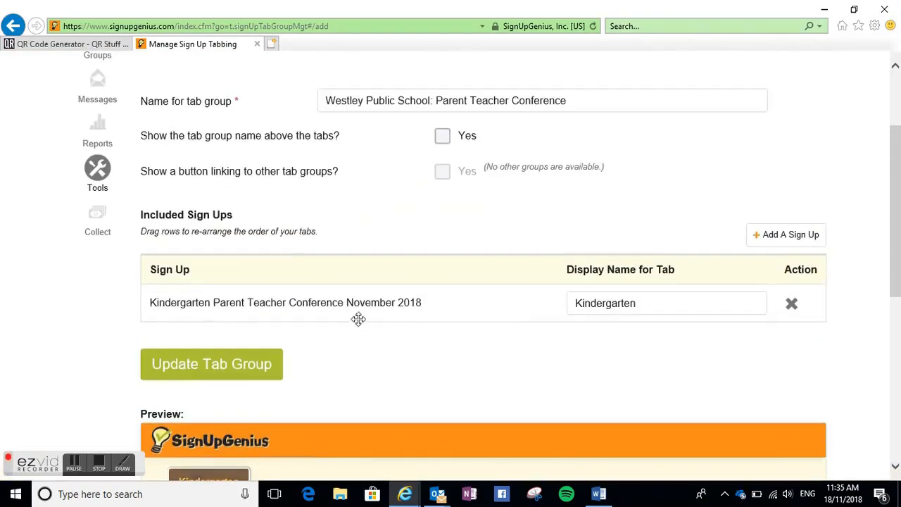
click(791, 234)
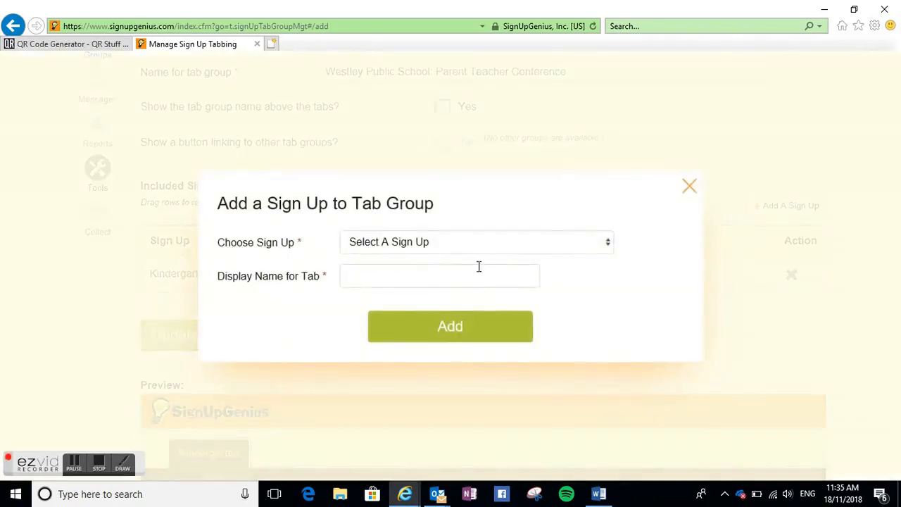
click(591, 248)
click(486, 253)
click(531, 278)
click(522, 275)
text(Grade 1)
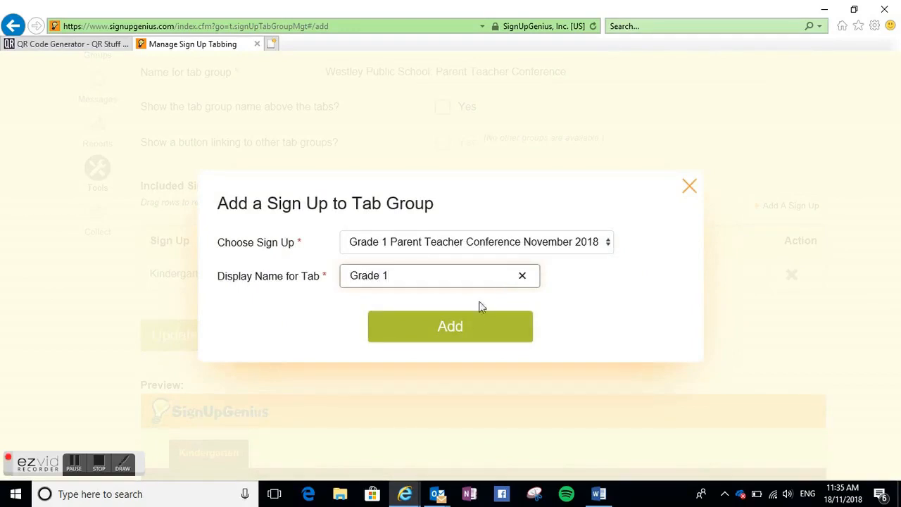
click(475, 328)
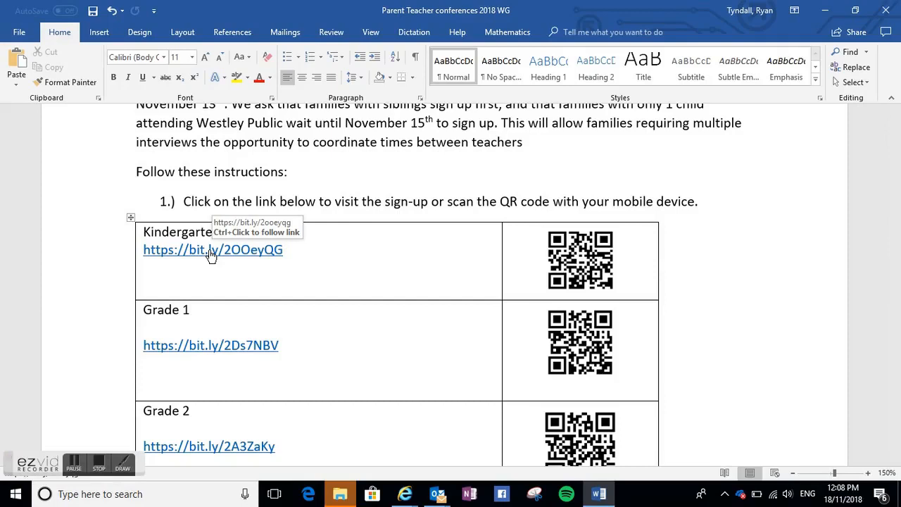
- Follow the Kindergarten short link and submit a sign up for Anguish's 3:30pm - 4:00pm slot
ctrl+click(209, 250)
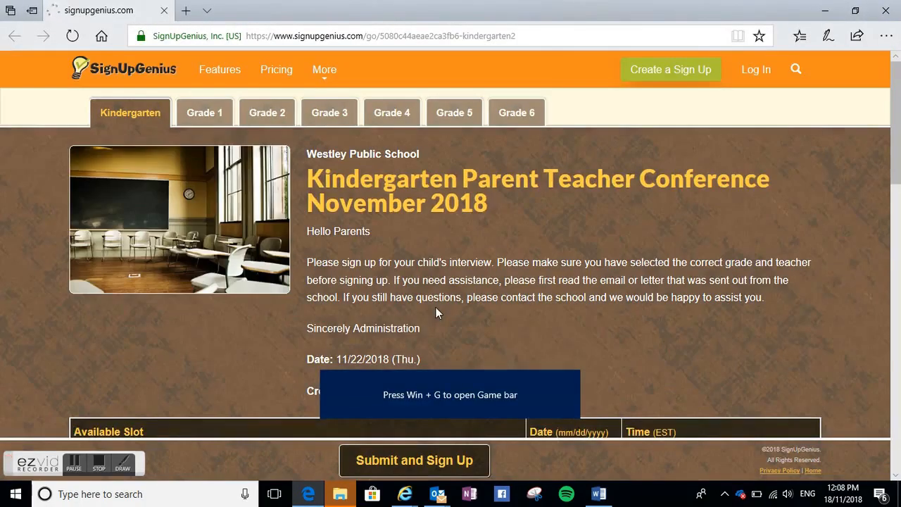
scroll(420, 189, down, 3)
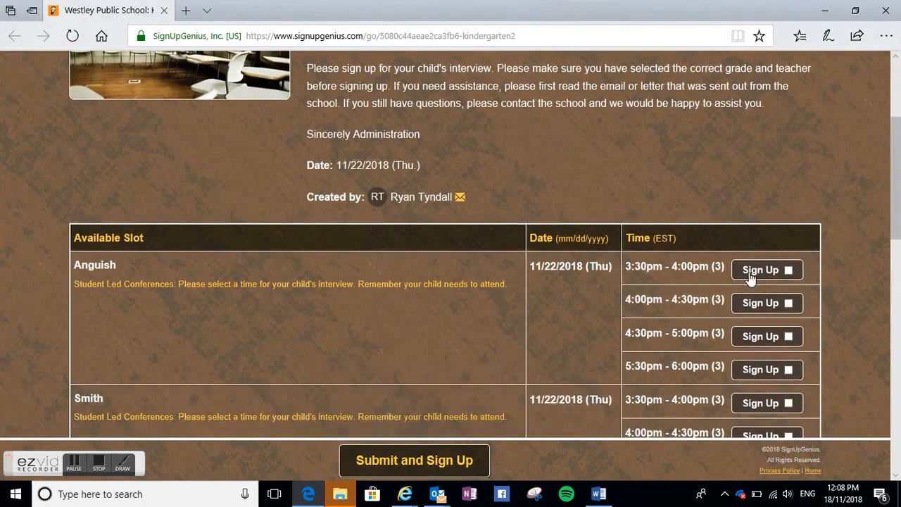
scroll(671, 258, down, 1)
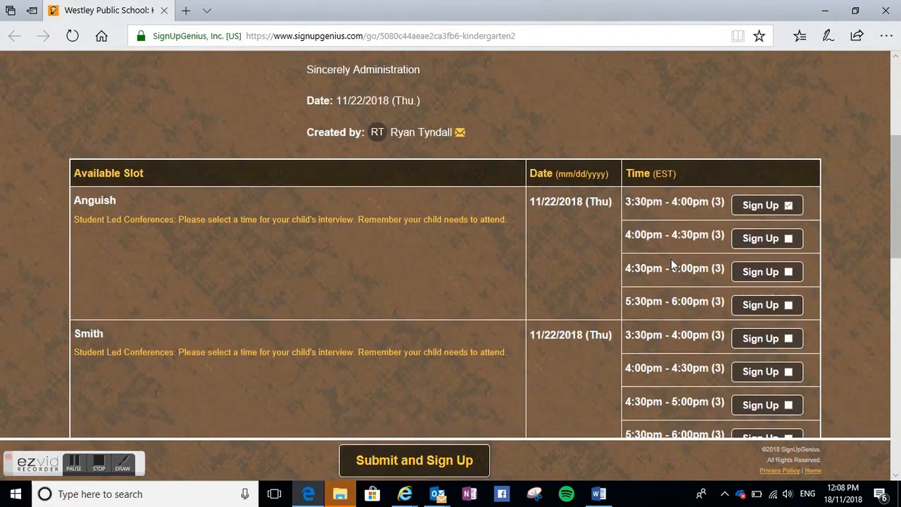
click(442, 465)
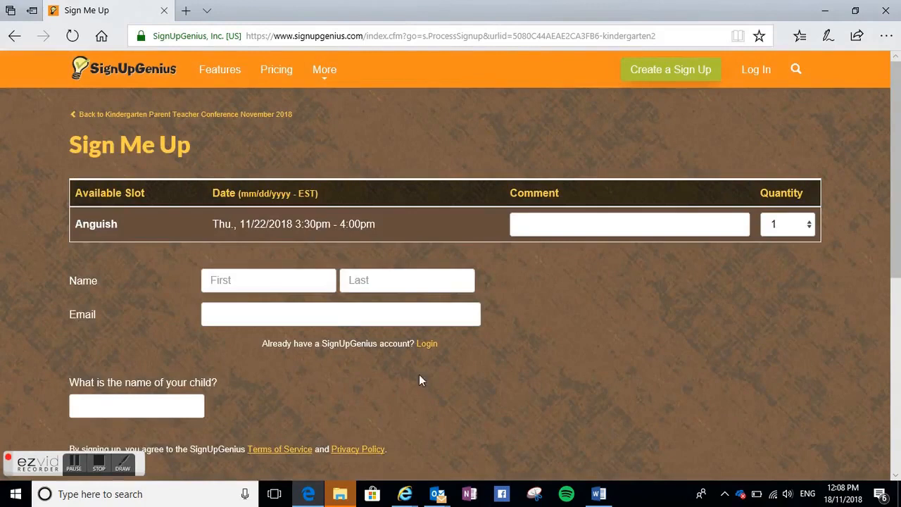
- Fill in the parent's first and last name, e-mail address and the child's name, and submit the Kindergarten sign up
click(237, 282)
text(John)
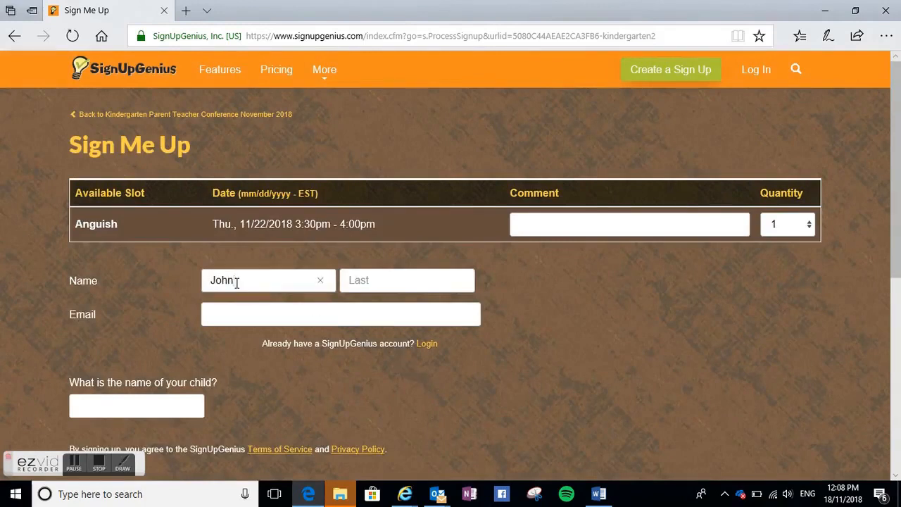
click(388, 283)
text(Smith)
click(378, 314)
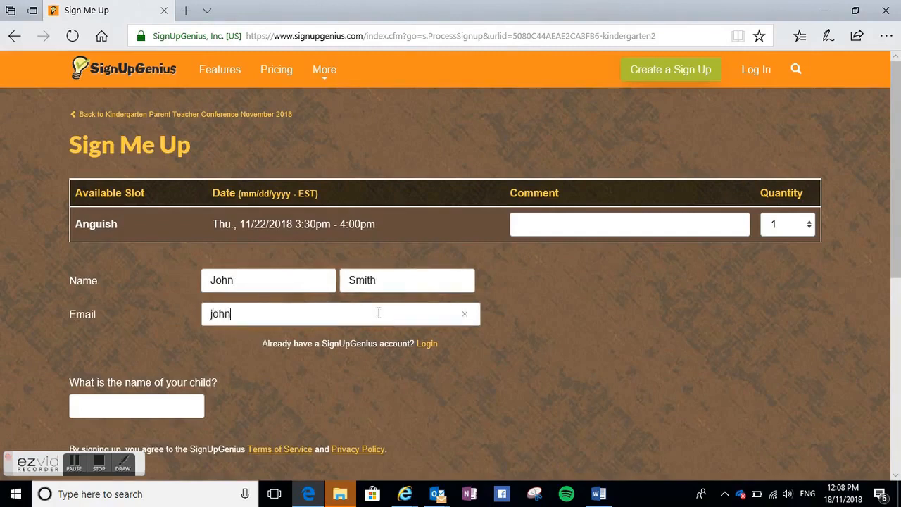
click(155, 413)
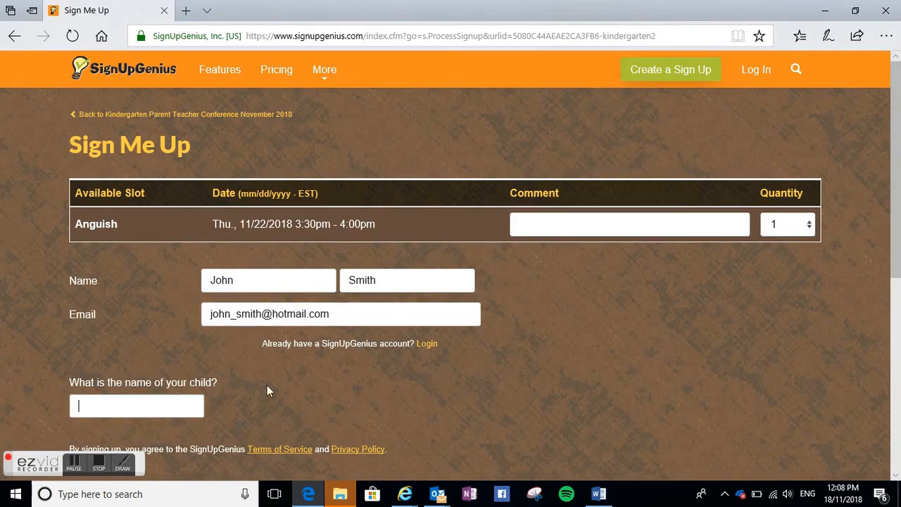
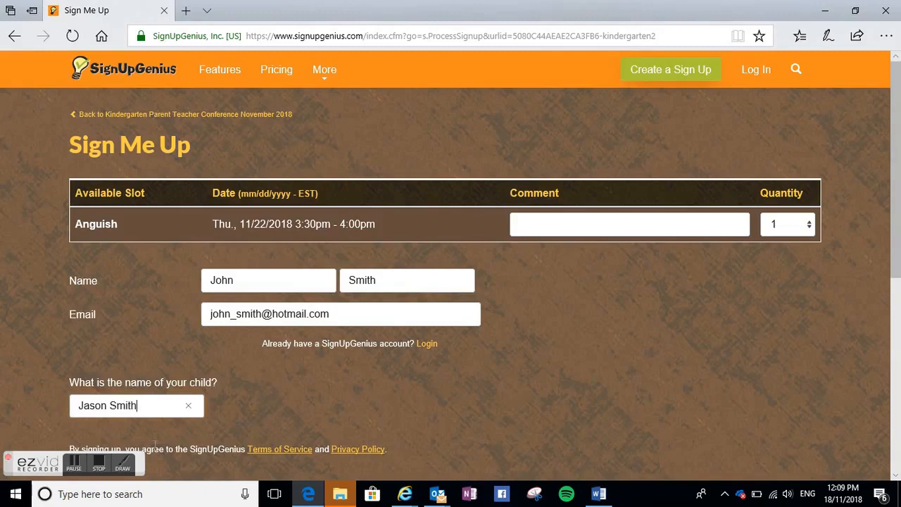
click(104, 469)
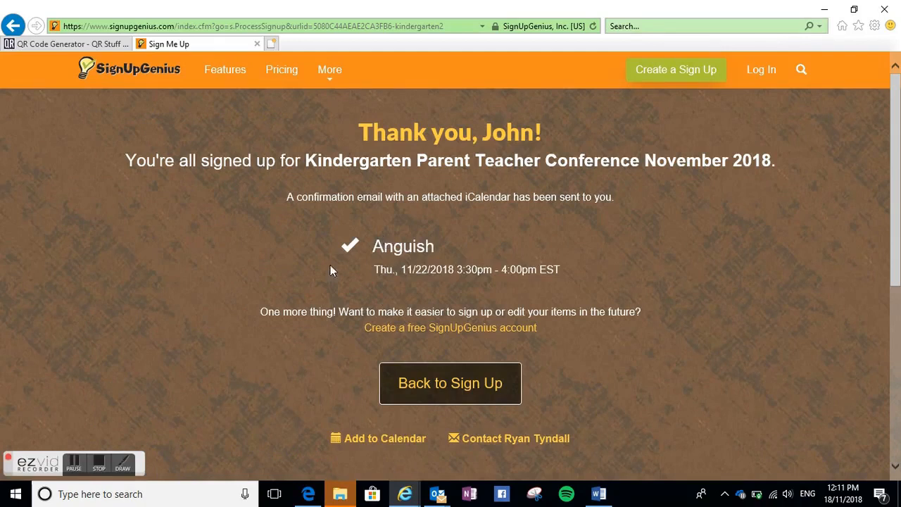
click(97, 467)
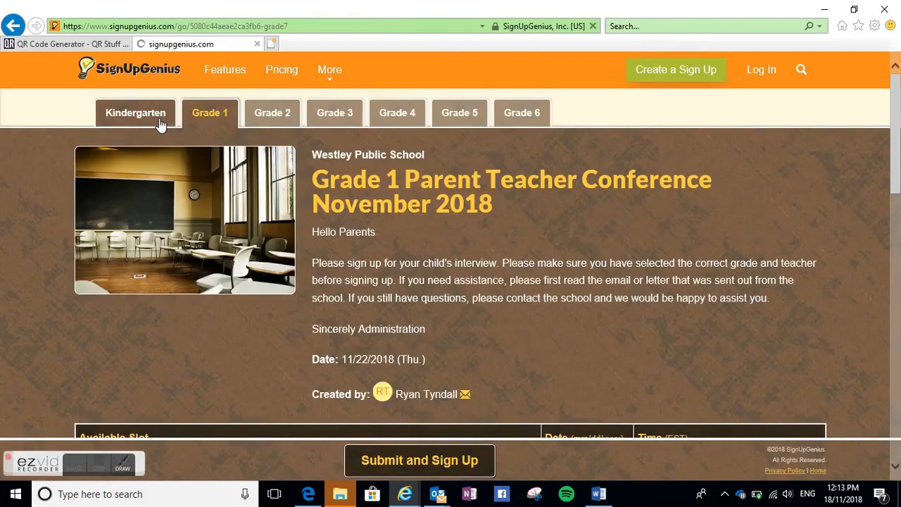
- Return to the tab group, open the Grade 1 tab, and choose Tisdale's 4:00pm - 4:30pm slot to sign up
click(161, 124)
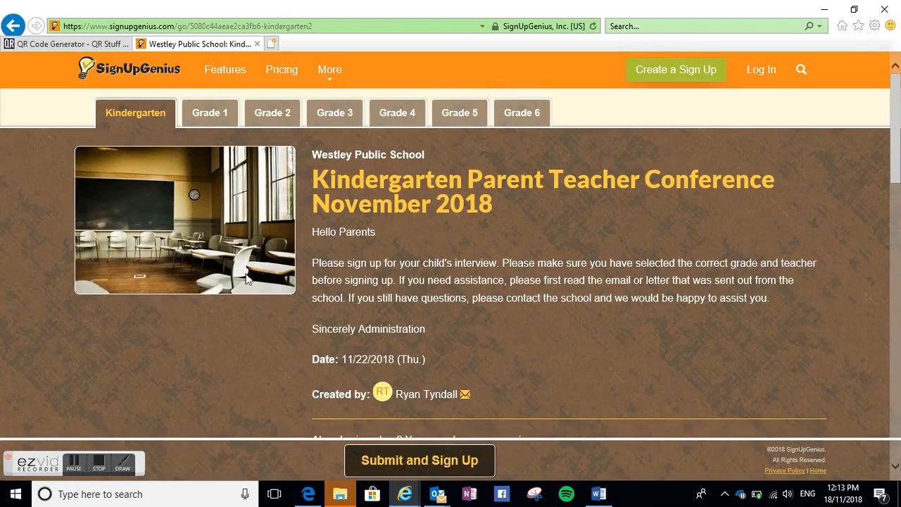
click(225, 116)
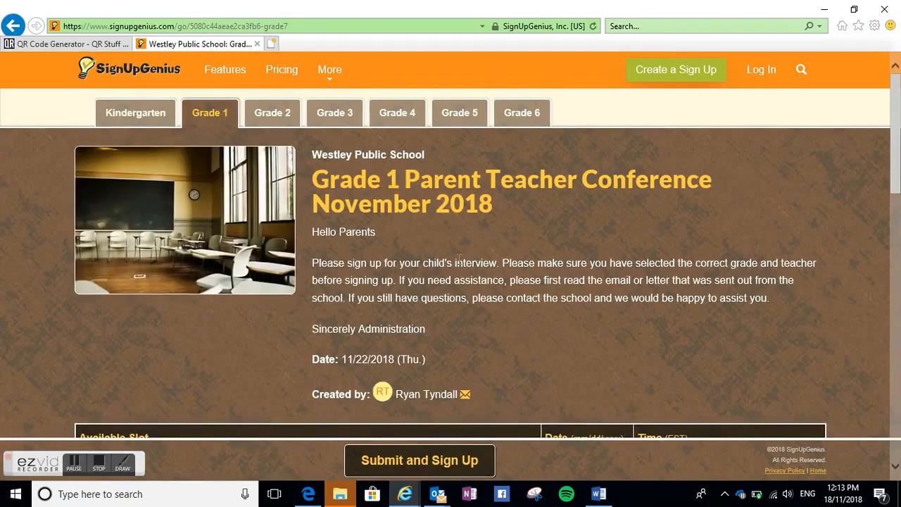
scroll(471, 267, down, 2)
scroll(471, 269, down, 6)
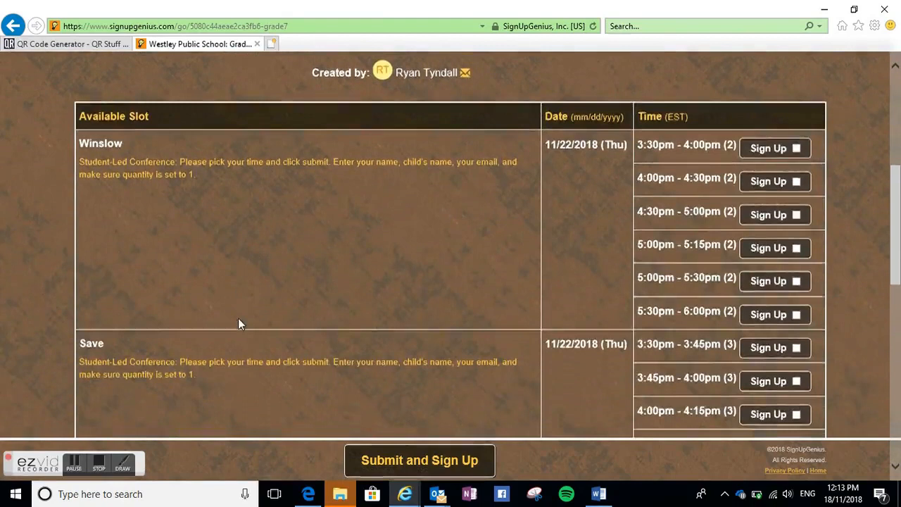
scroll(208, 325, down, 4)
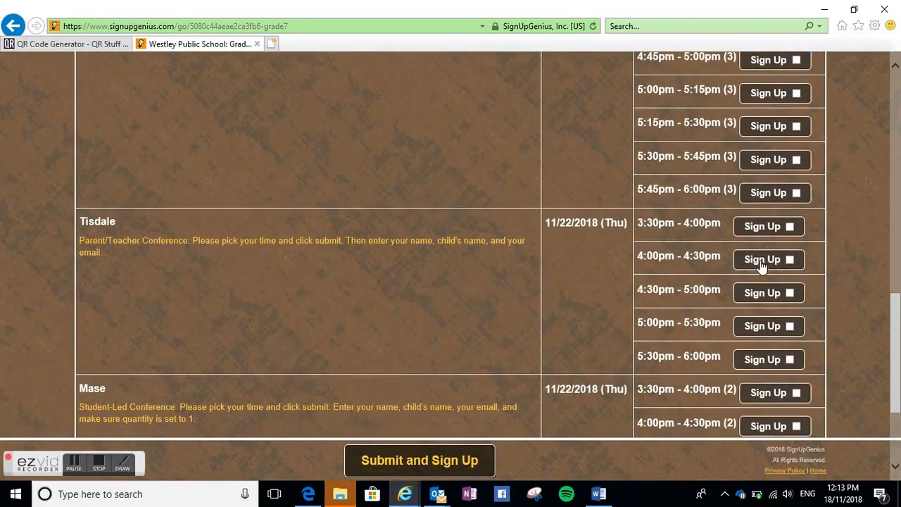
click(395, 460)
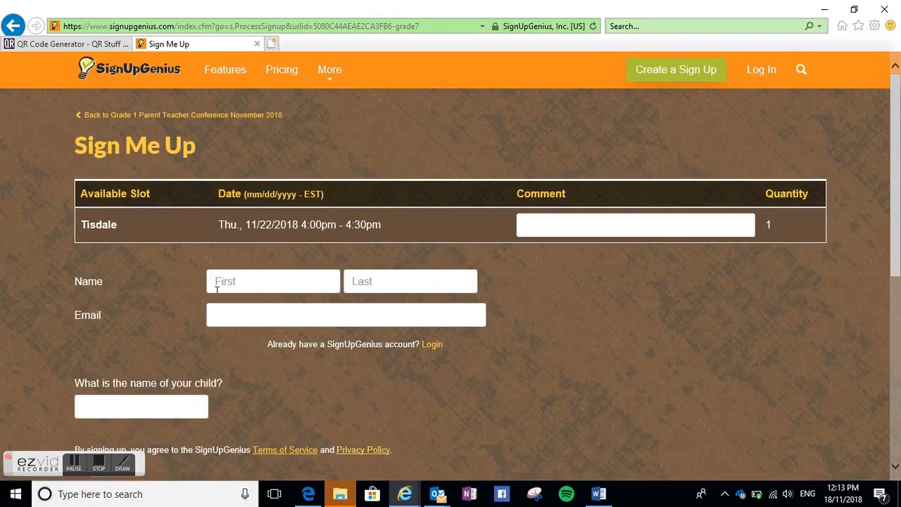
click(97, 465)
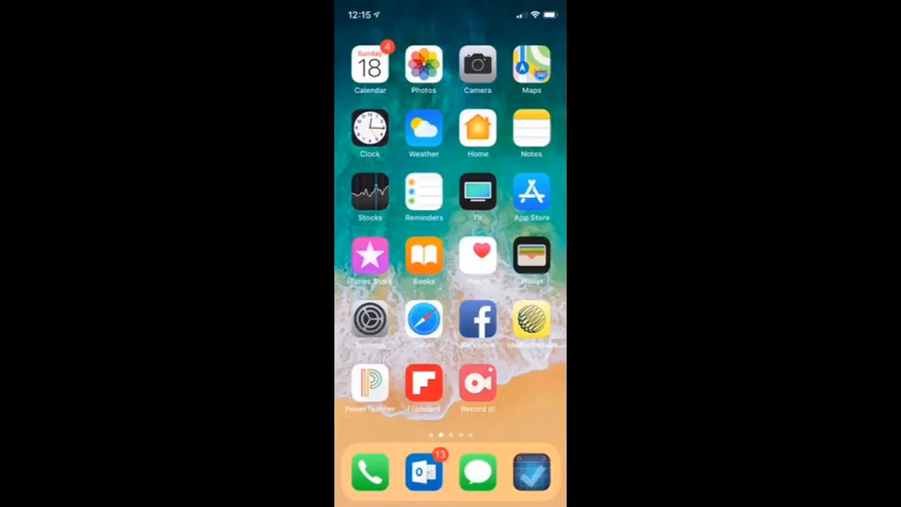
- Scan a sign-up QR code with the phone camera, open it in Safari, and switch to the Kindergarten sign up
click(478, 64)
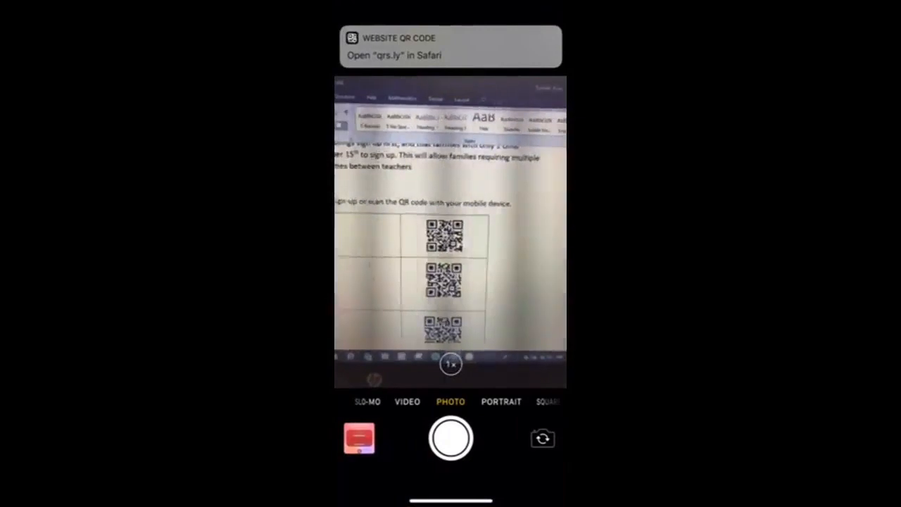
click(451, 47)
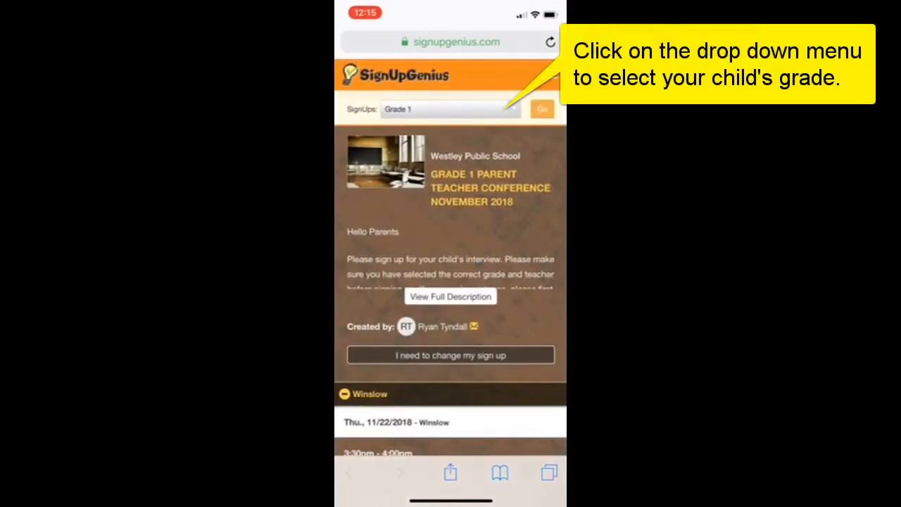
click(451, 110)
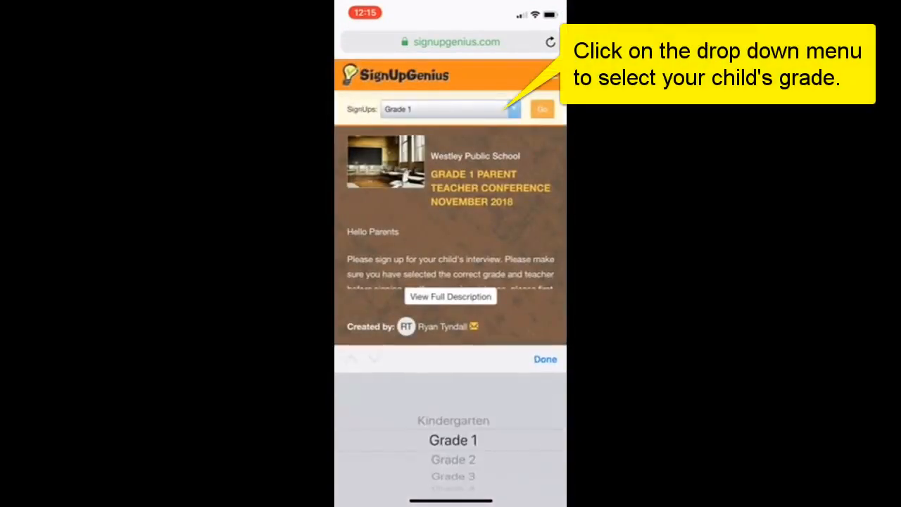
scroll(452, 440, up, 1)
click(545, 359)
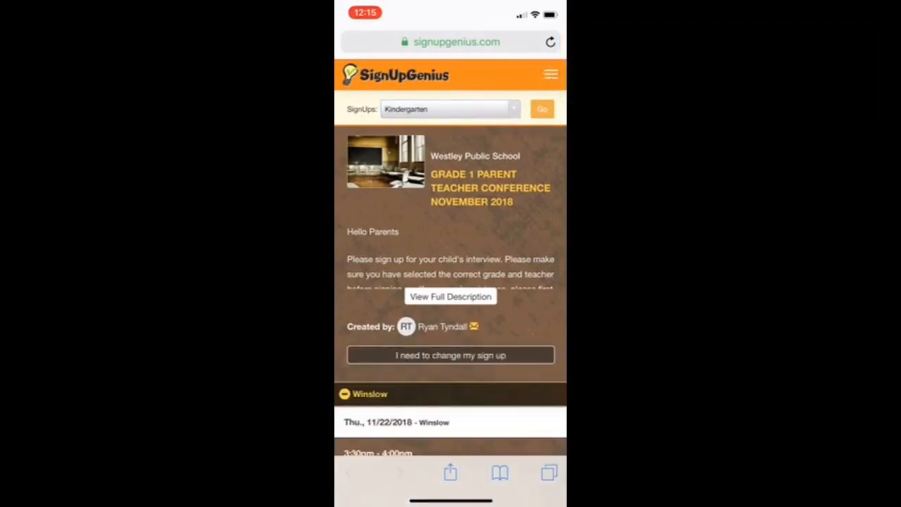
click(542, 109)
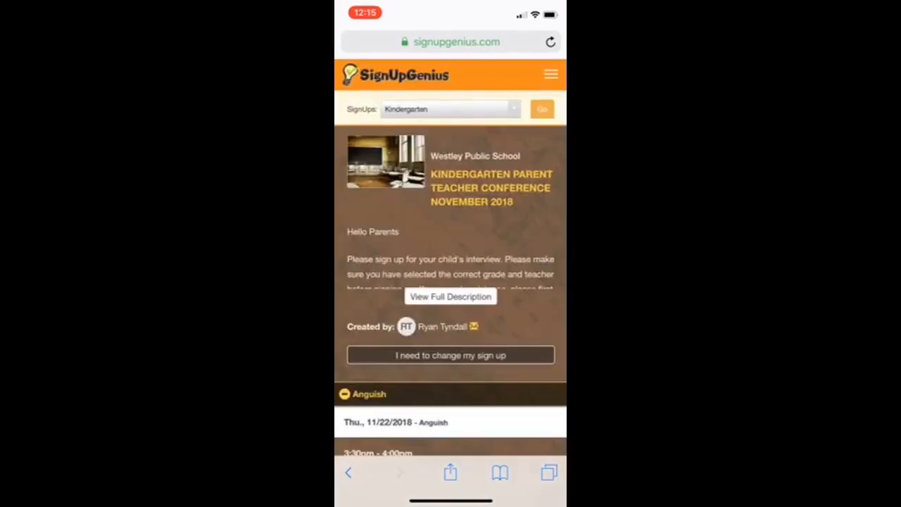
- Select Smith's 3:30pm - 4:00pm slot on the mobile Kindergarten sign up and submit it
scroll(450, 281, down, 5)
scroll(451, 281, down, 5)
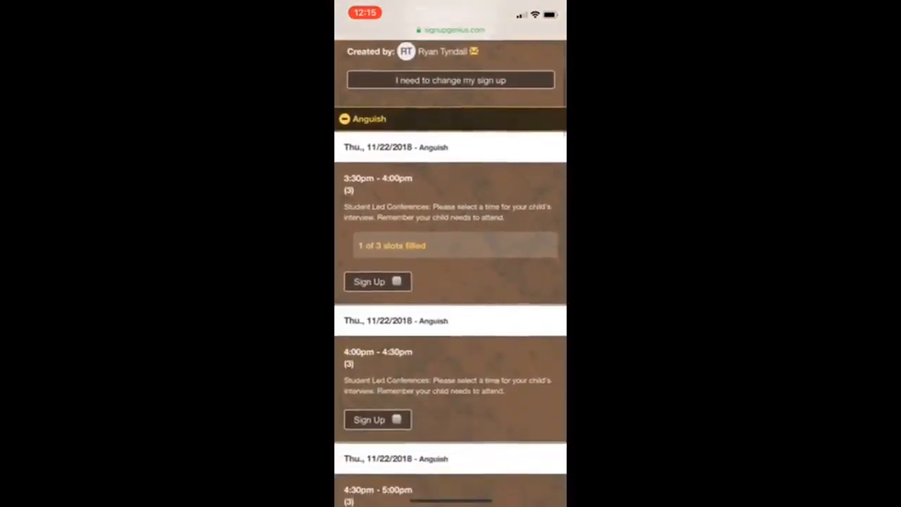
scroll(451, 281, down, 5)
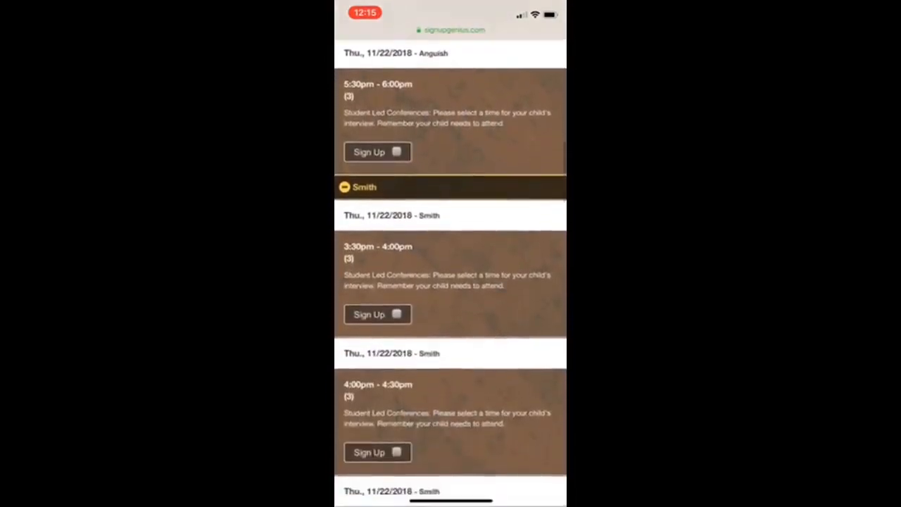
click(396, 298)
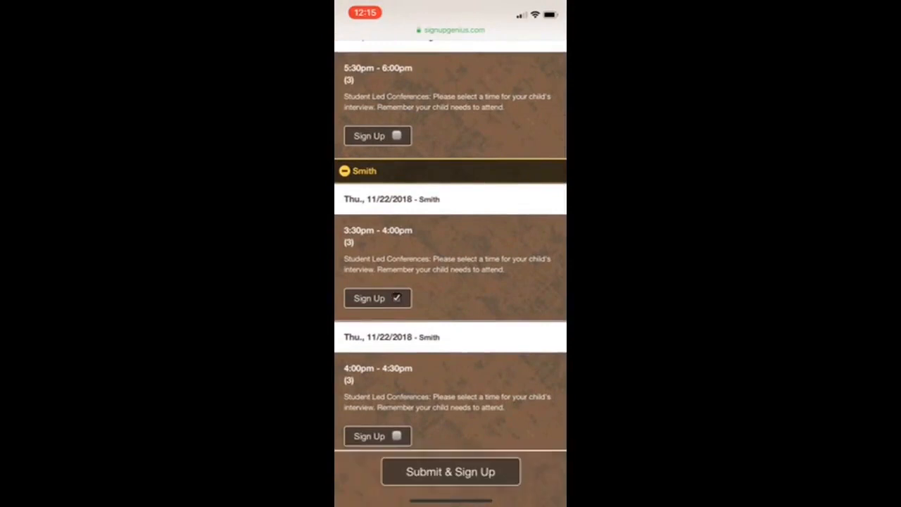
scroll(451, 282, down, 2)
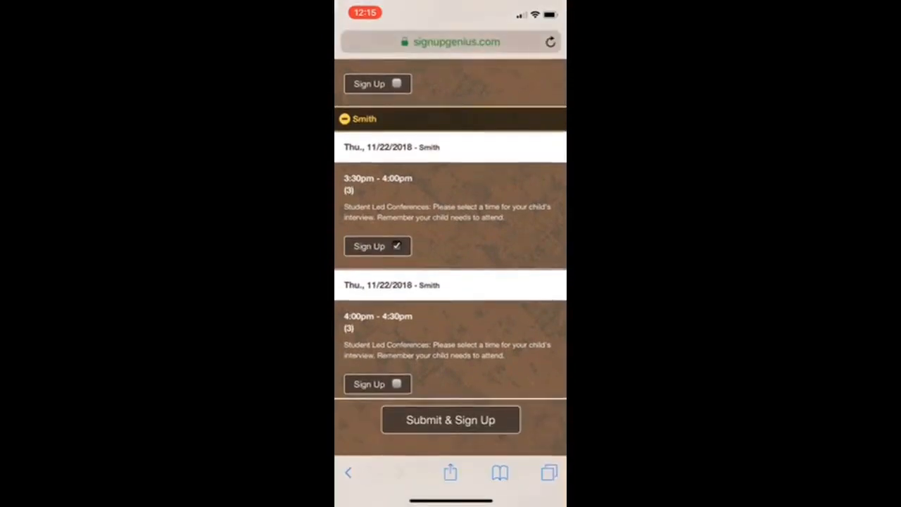
click(450, 420)
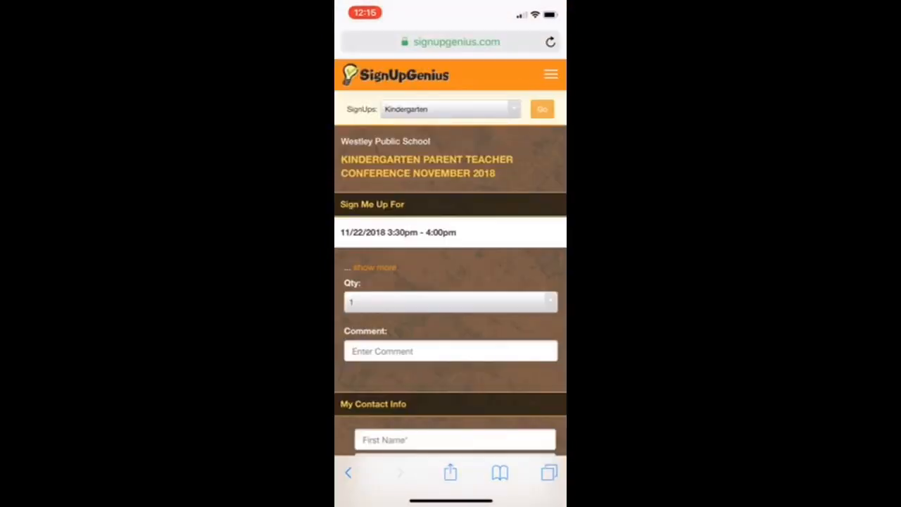
- Enter the parent's first and last name and the child's name on the mobile Kindergarten sign-up form
scroll(451, 282, down, 3)
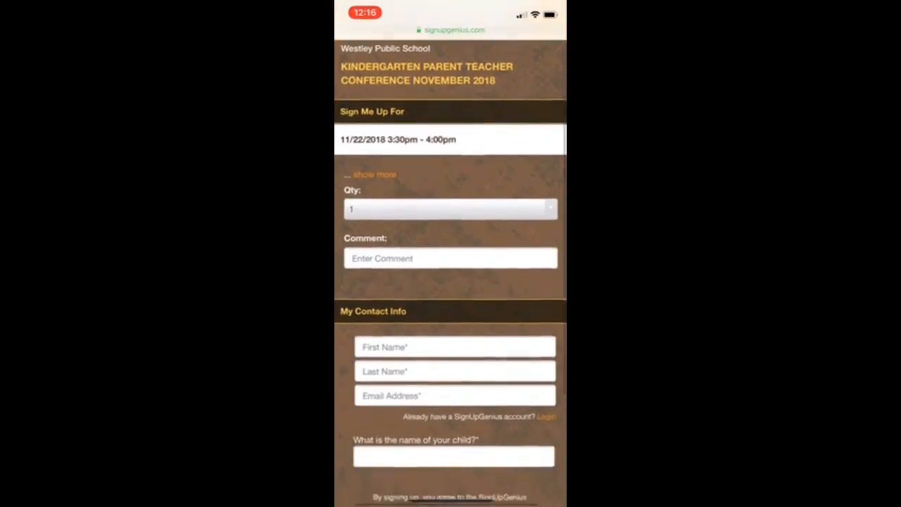
scroll(450, 282, down, 1)
click(455, 315)
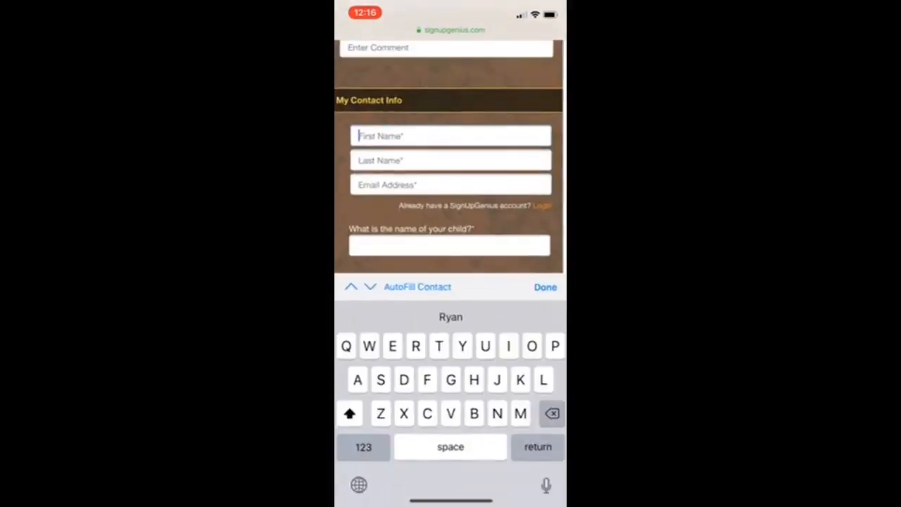
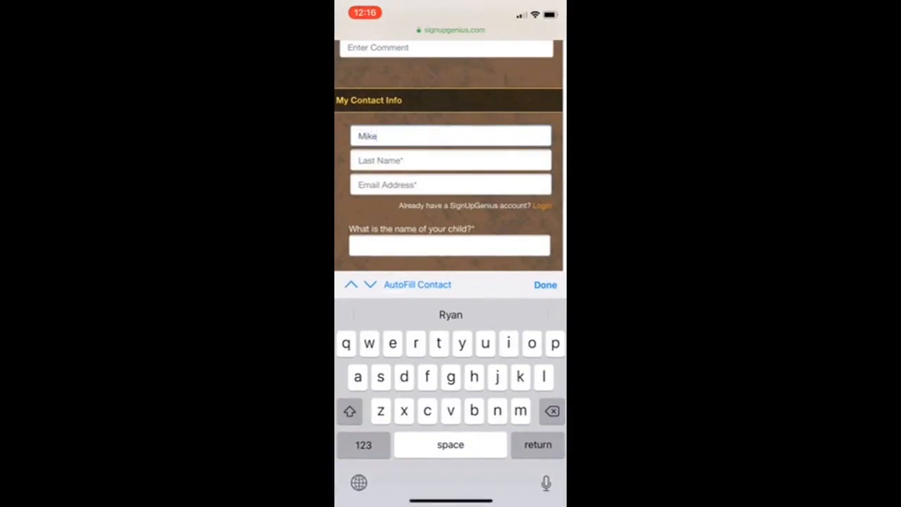
click(450, 160)
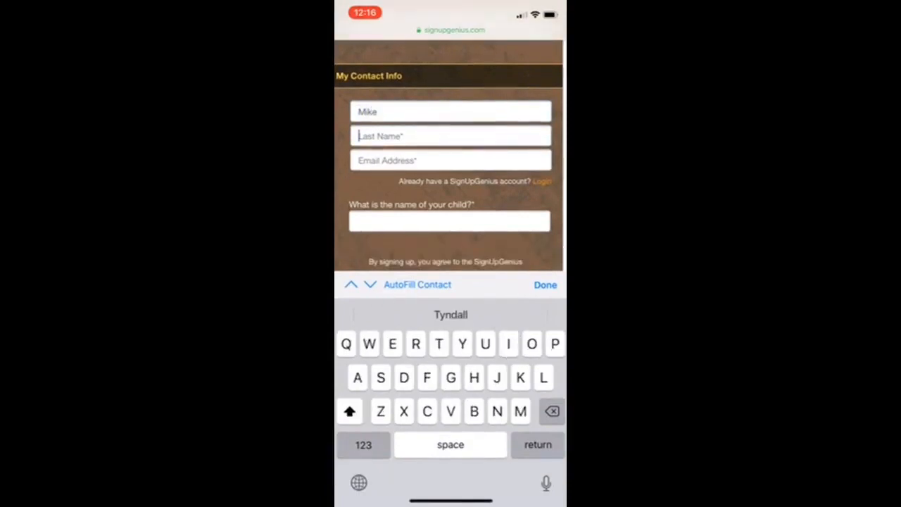
click(360, 136)
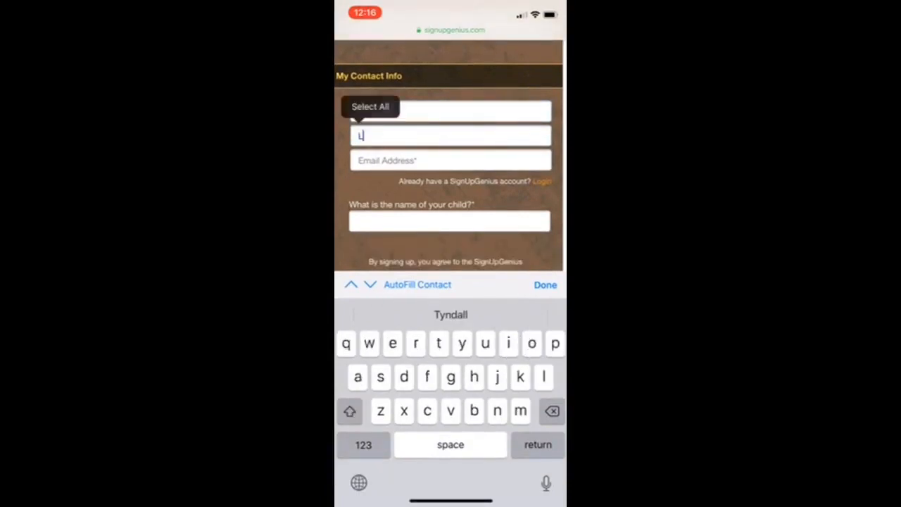
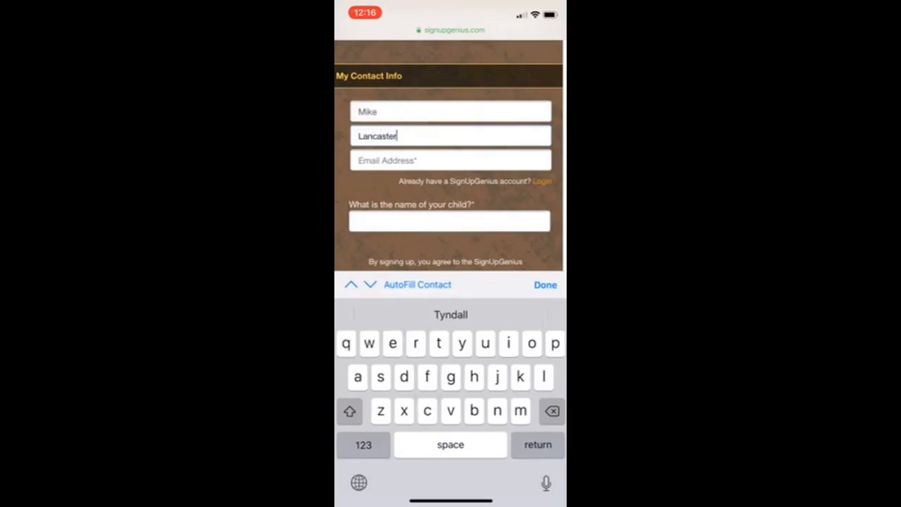
scroll(450, 169, down, 1)
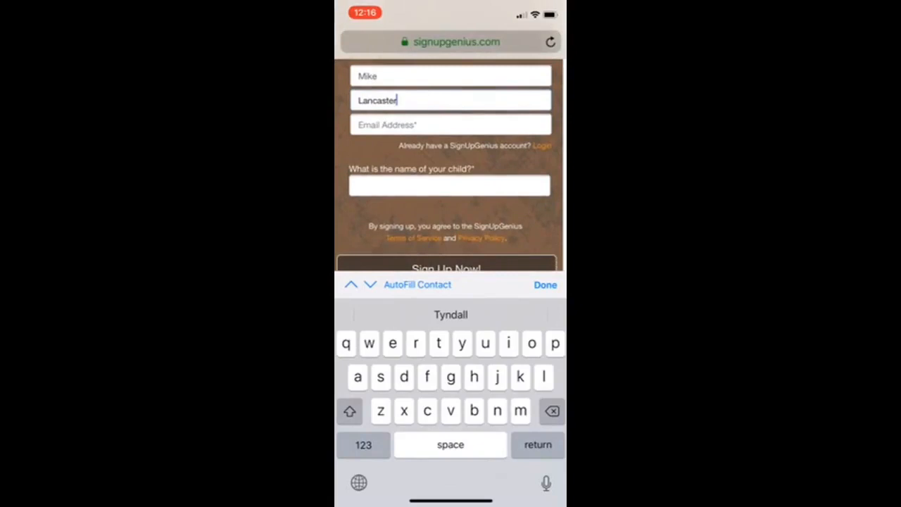
click(449, 186)
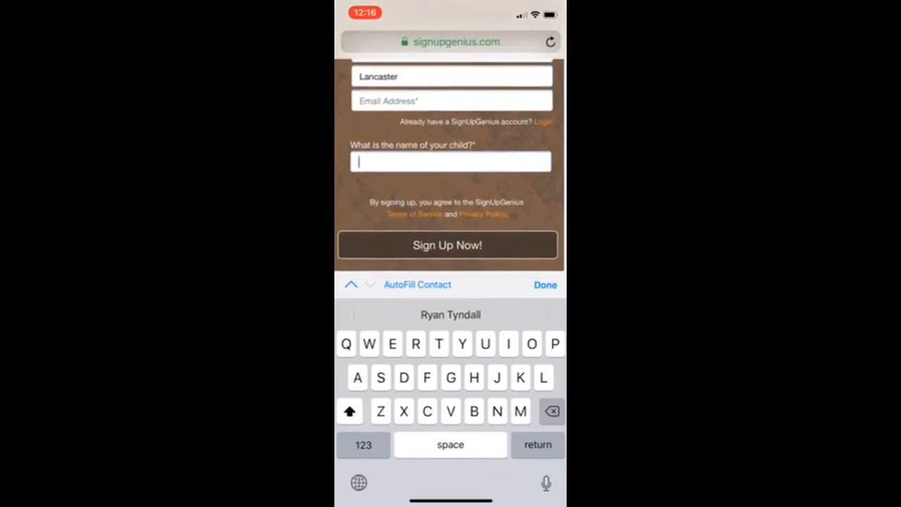
text(Lisa)
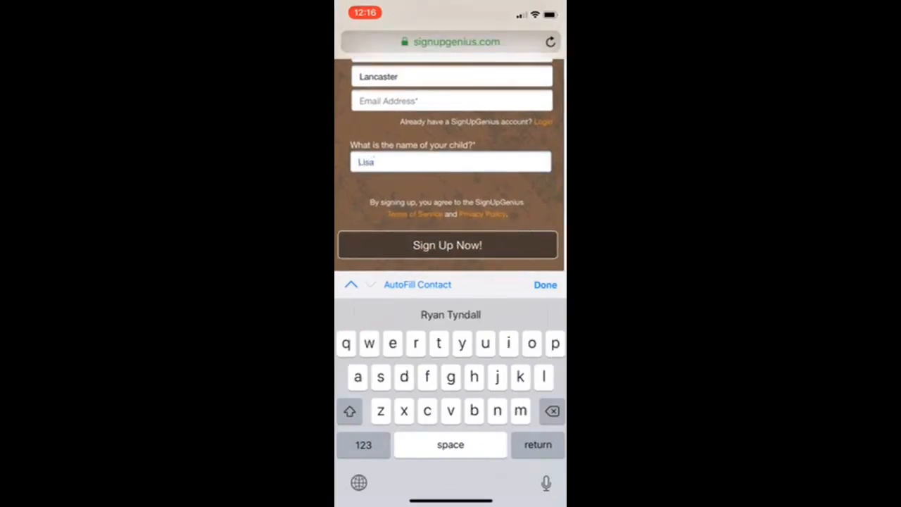
- Fill in the parent's e-mail address on the mobile sign-up form
click(451, 101)
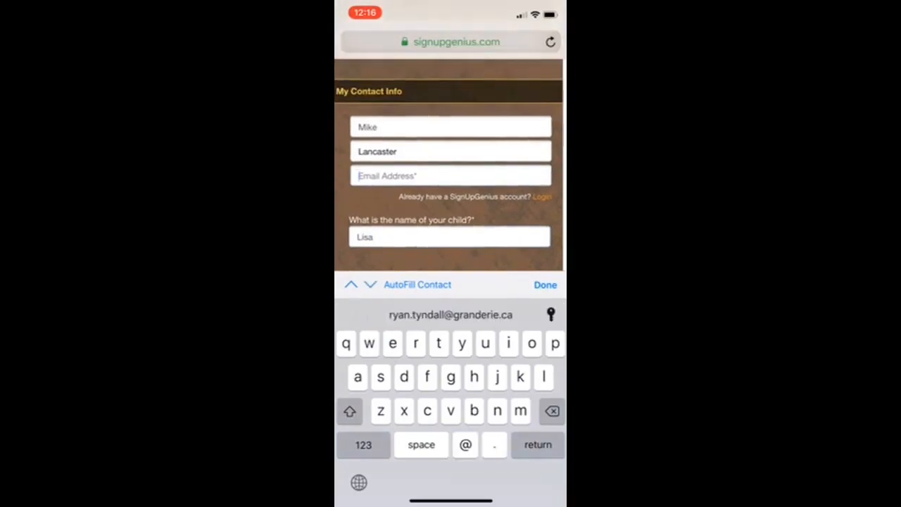
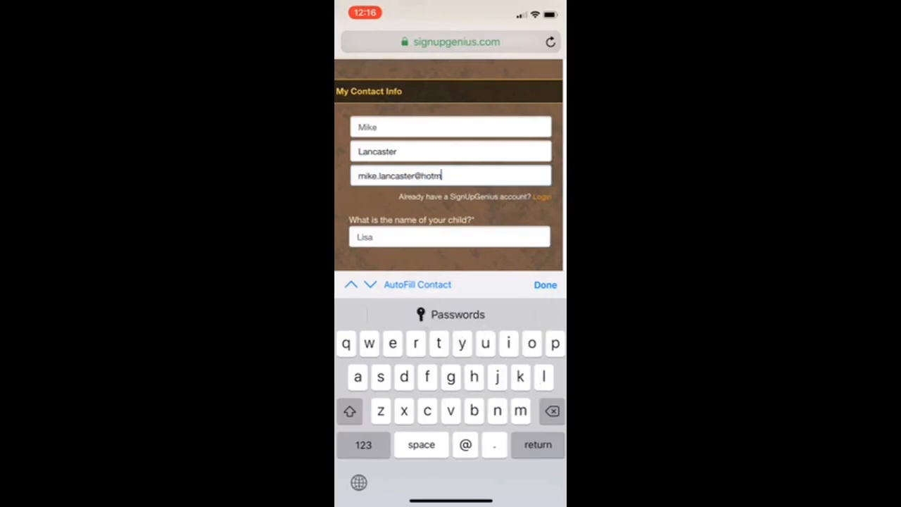
scroll(450, 165, down, 2)
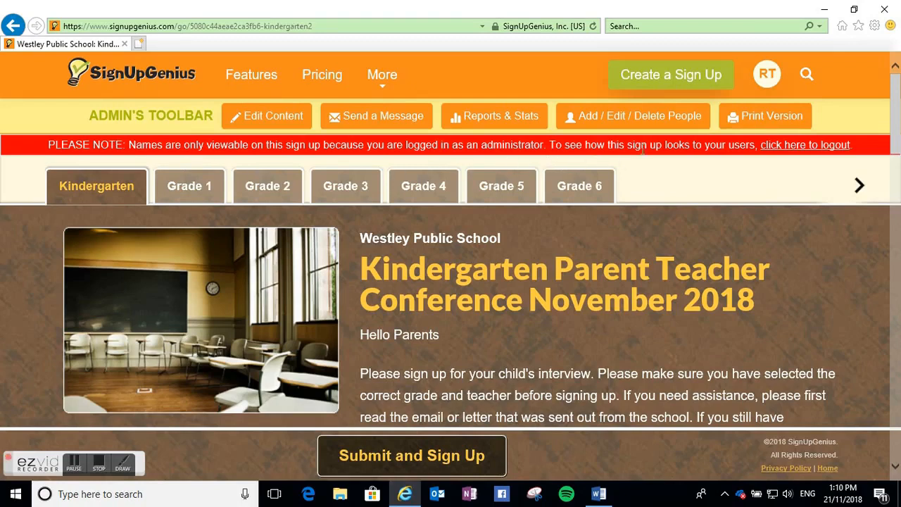
- Open the print version of the Kindergarten sign up from the admin view on the desktop
scroll(670, 240, down, 10)
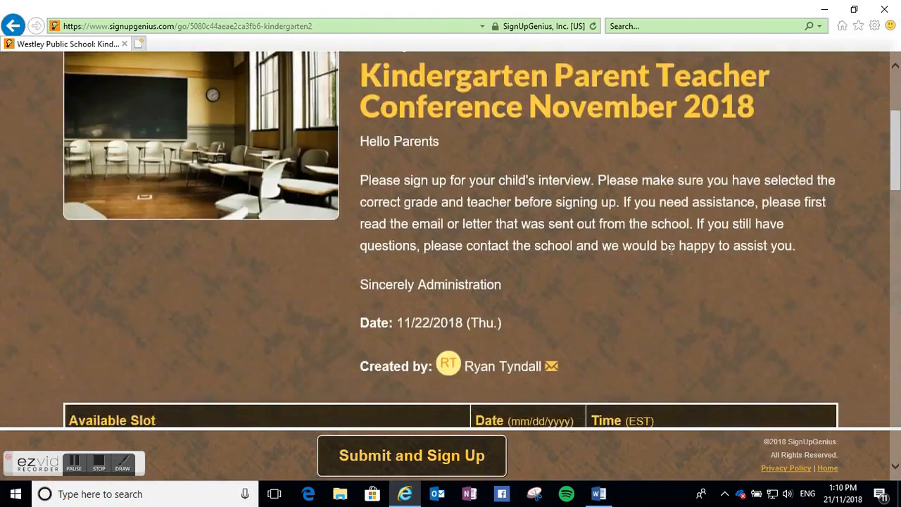
scroll(665, 267, down, 3)
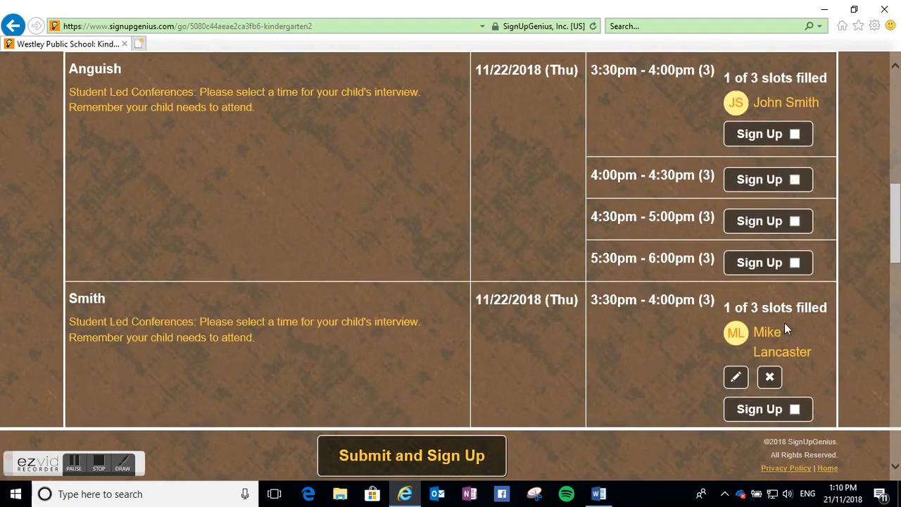
scroll(739, 309, up, 13)
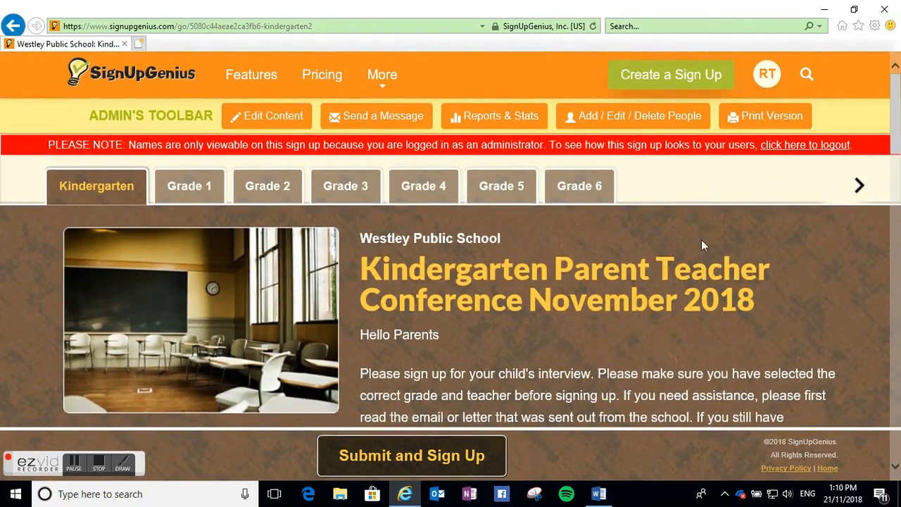
click(778, 117)
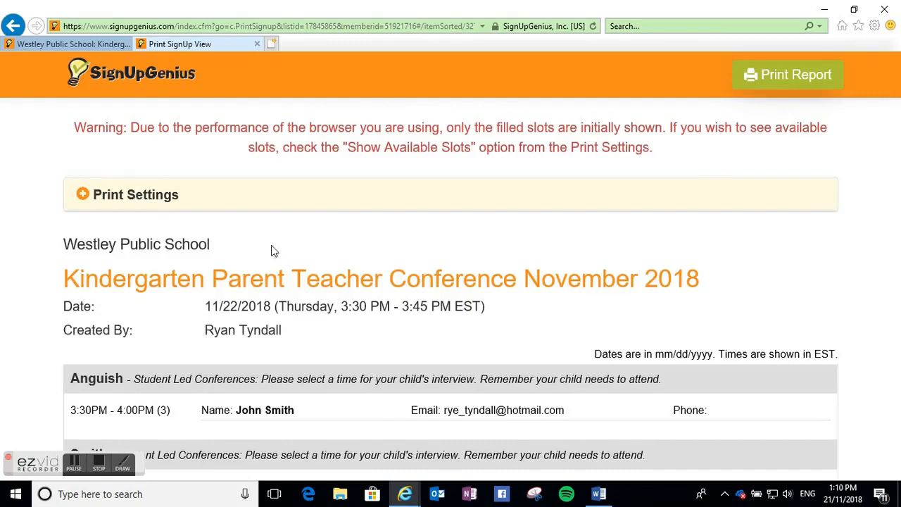
- Expand the print settings and hide the Phone column for filled slots
click(83, 200)
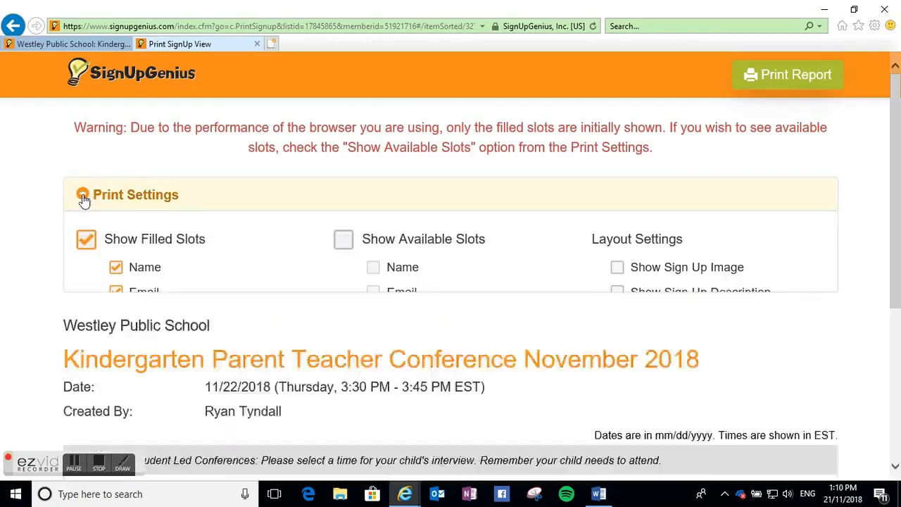
click(118, 396)
scroll(195, 357, down, 1)
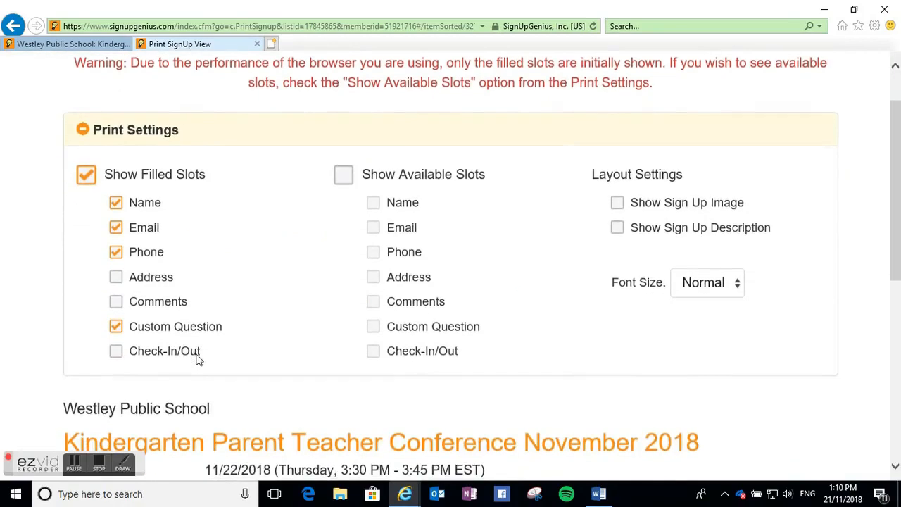
click(117, 253)
- Review the filled slots in the print report and collapse the print settings panel
scroll(246, 268, down, 2)
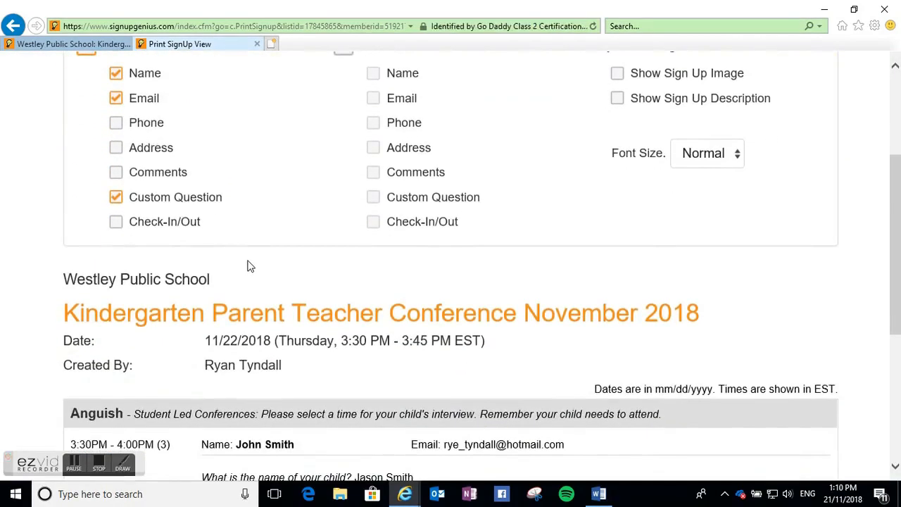
scroll(254, 266, down, 5)
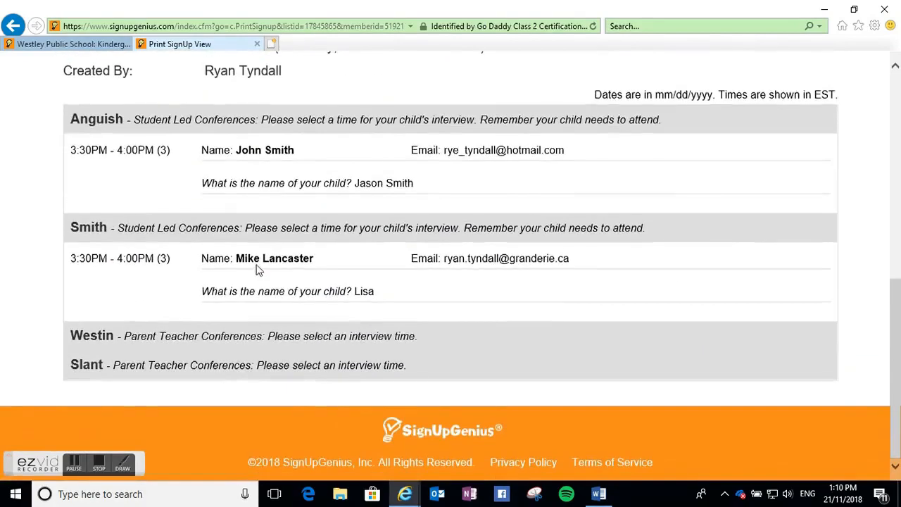
scroll(258, 262, up, 3)
scroll(258, 262, up, 4)
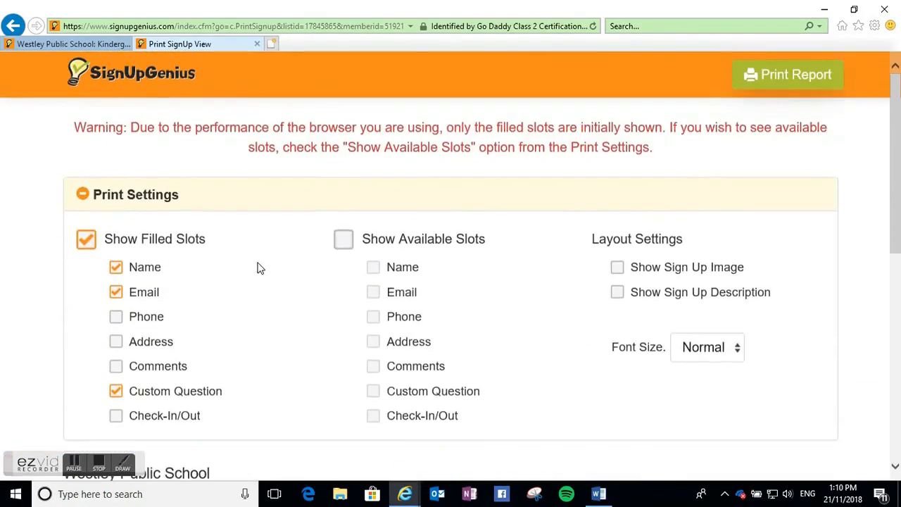
click(83, 195)
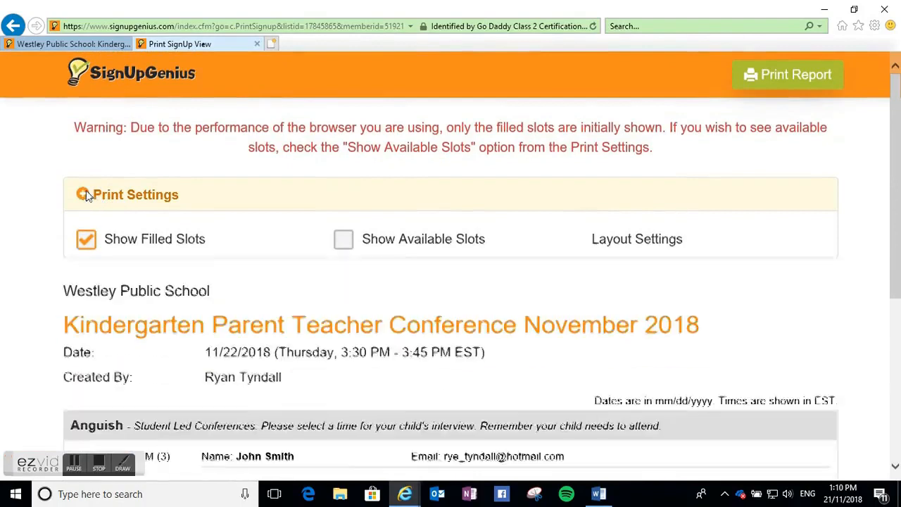
scroll(304, 258, down, 2)
scroll(305, 258, down, 2)
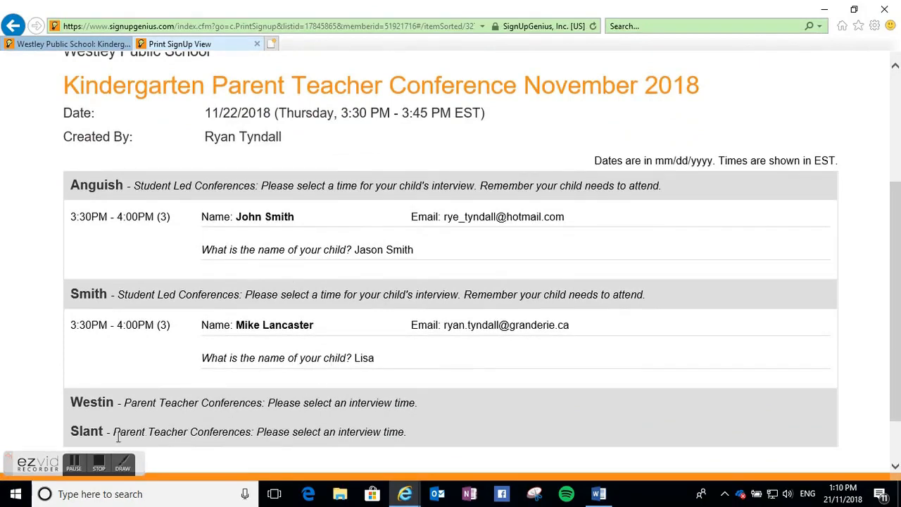
click(76, 466)
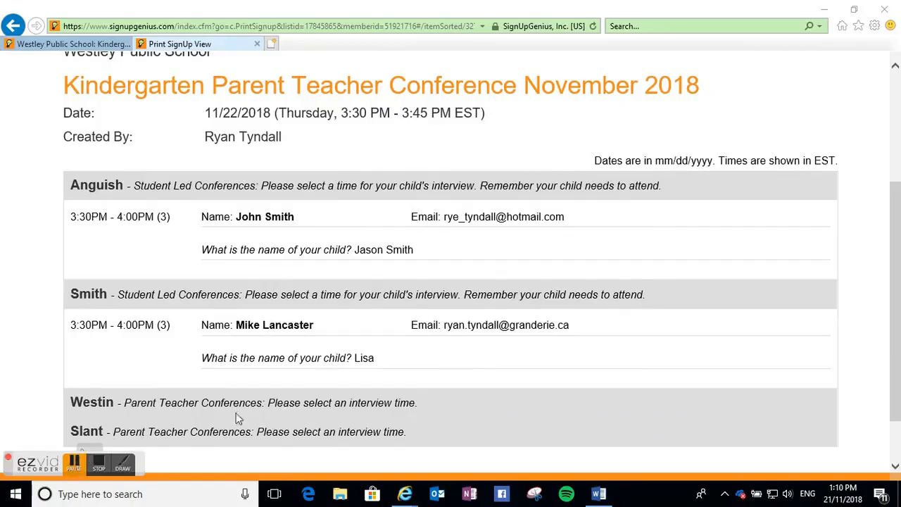
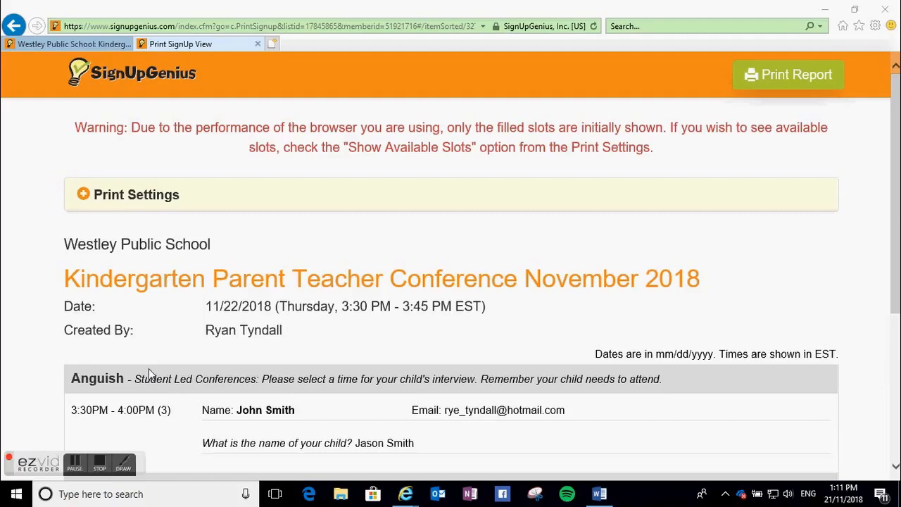
- Return to the Kindergarten sign up tab and go from its editor to the Reports section
click(87, 43)
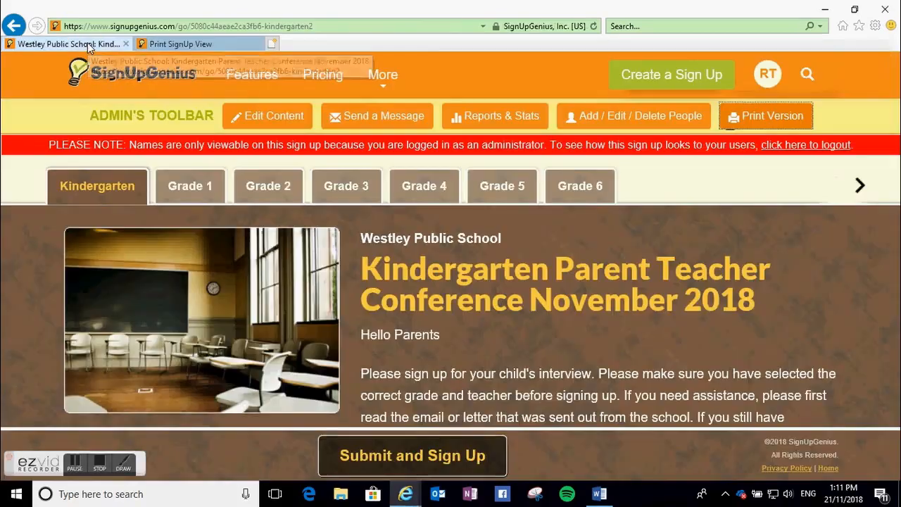
click(283, 112)
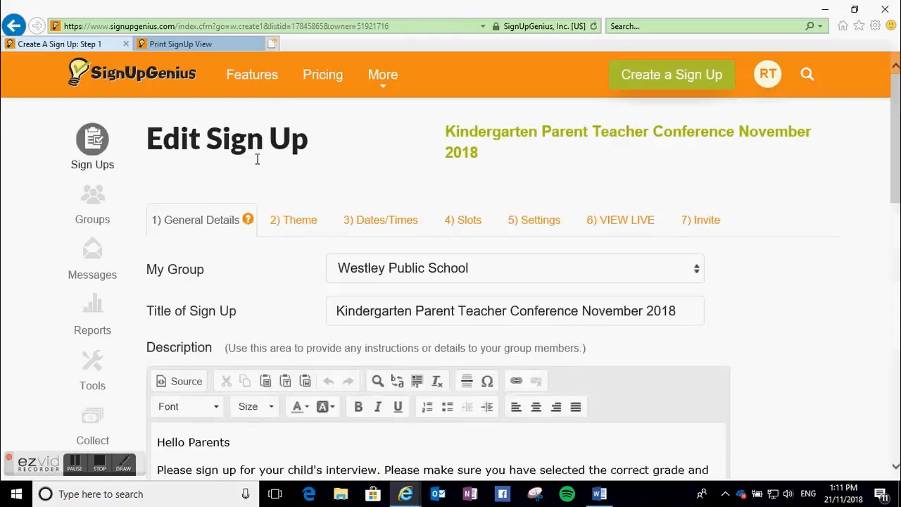
scroll(152, 288, down, 2)
click(98, 197)
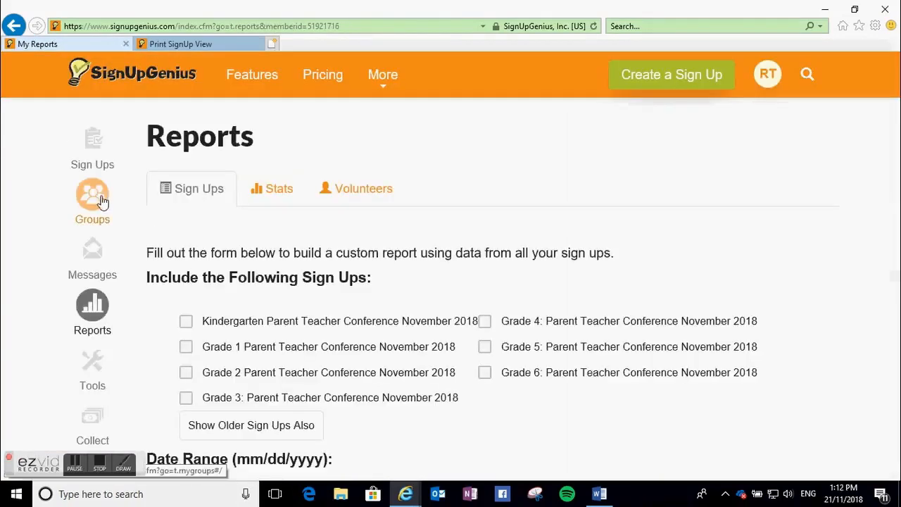
- Create a Total Sign Up Quantity by User report for the Kindergarten, Grade 1 and Grade 2 sign ups and review it
scroll(184, 255, down, 1)
click(186, 257)
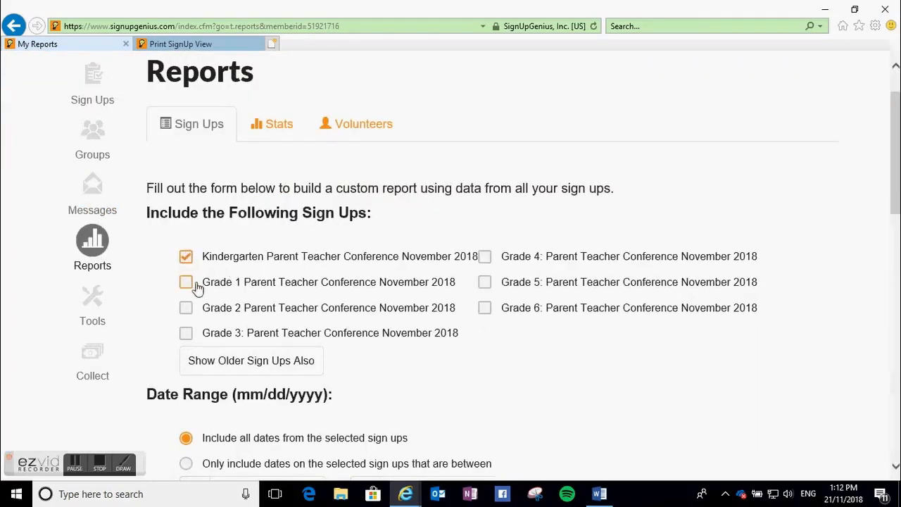
click(187, 283)
click(187, 308)
scroll(302, 310, down, 2)
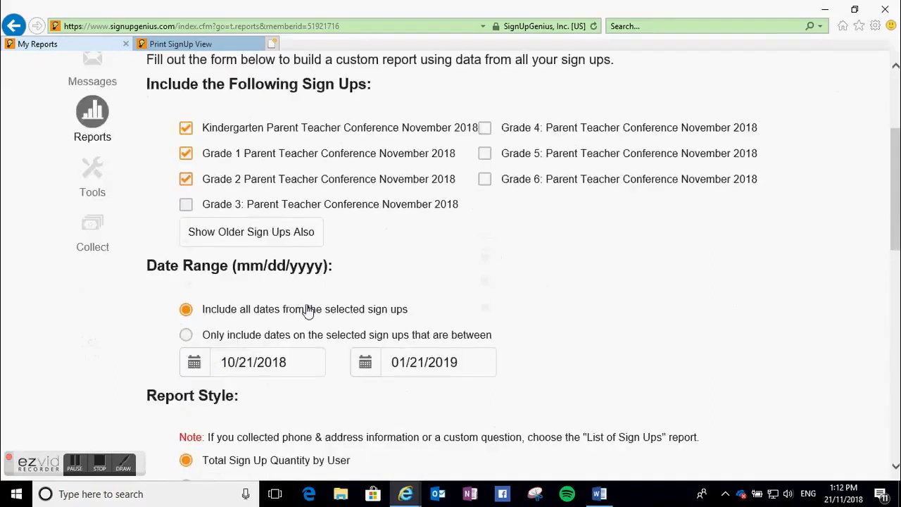
scroll(302, 312, down, 1)
scroll(348, 317, down, 1)
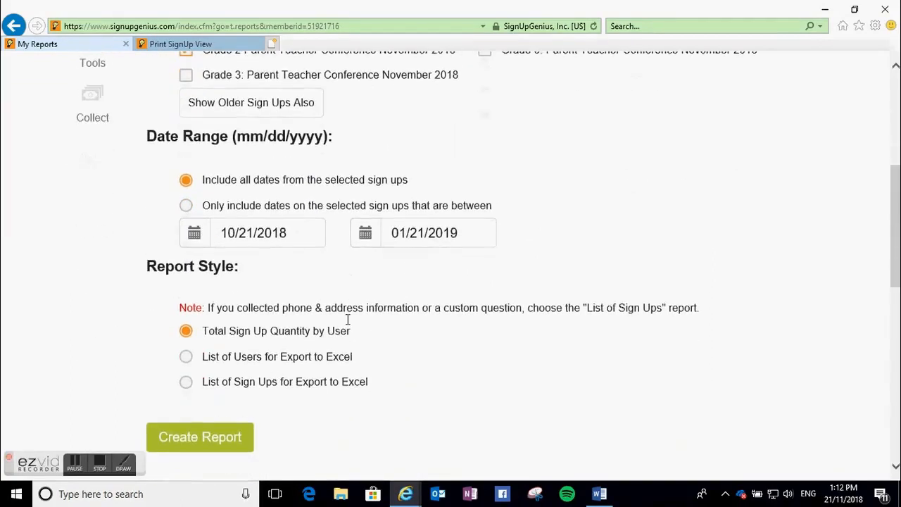
click(216, 448)
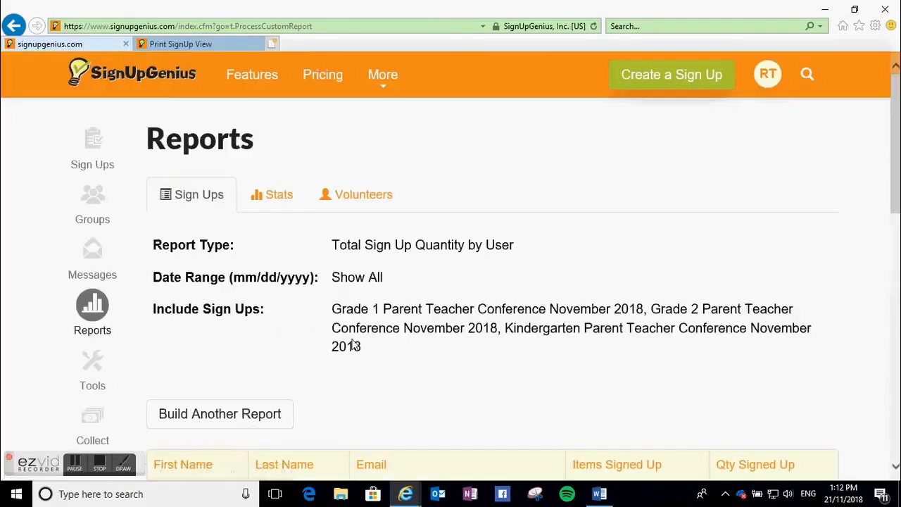
scroll(352, 346, down, 1)
scroll(354, 352, down, 2)
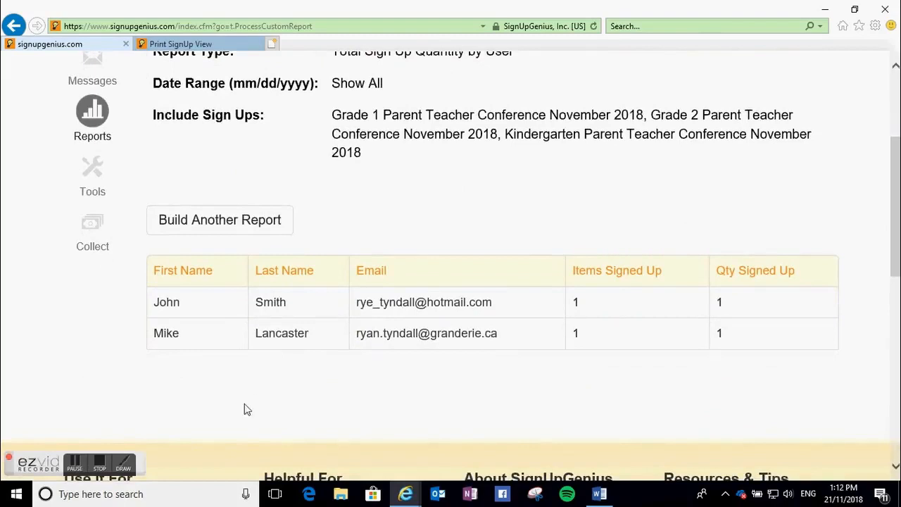
- Open people management for the Kindergarten sign up and select the parent booked in the Smith slot for moving
click(73, 466)
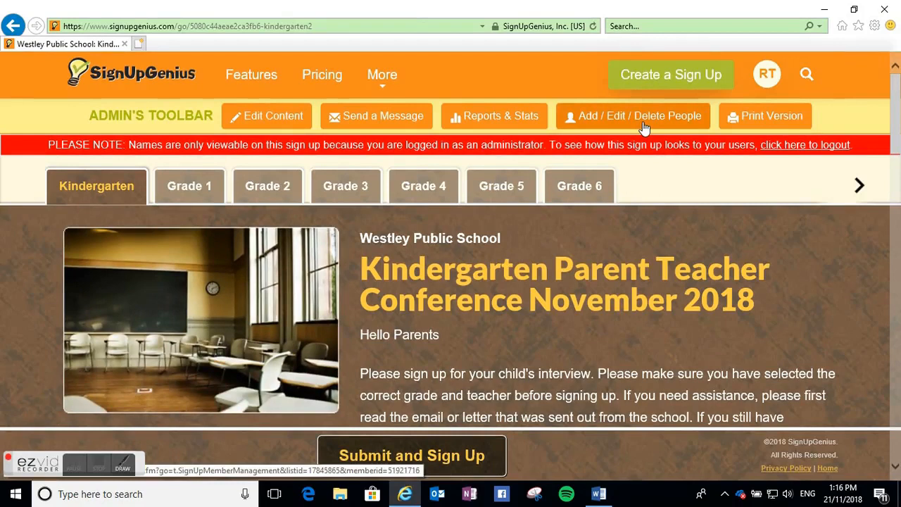
click(606, 125)
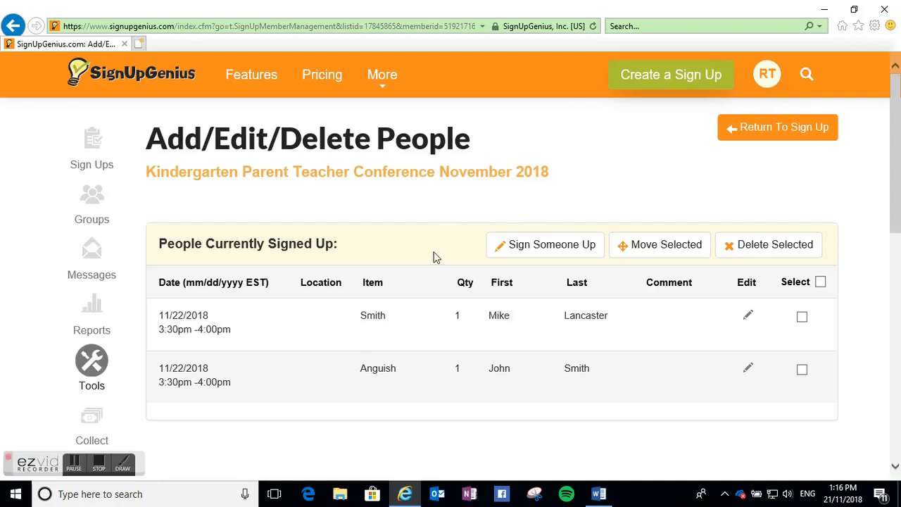
scroll(434, 256, down, 1)
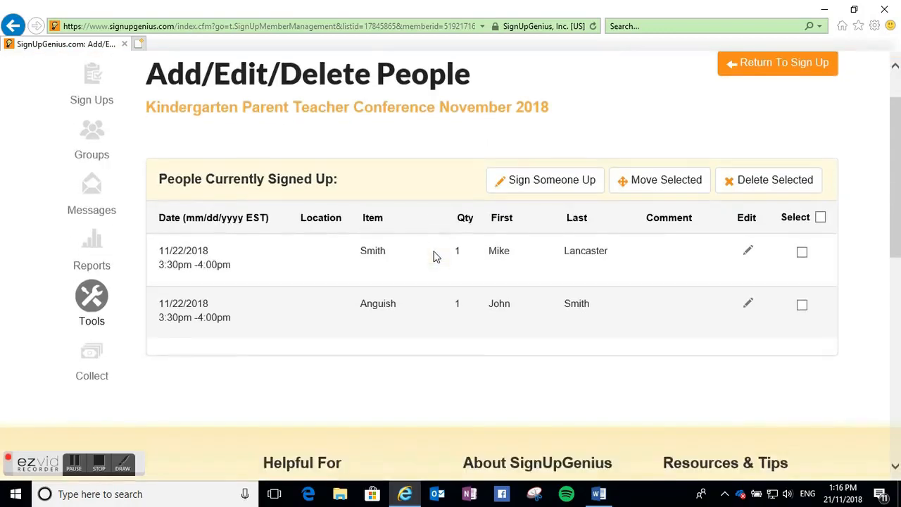
click(803, 253)
click(648, 187)
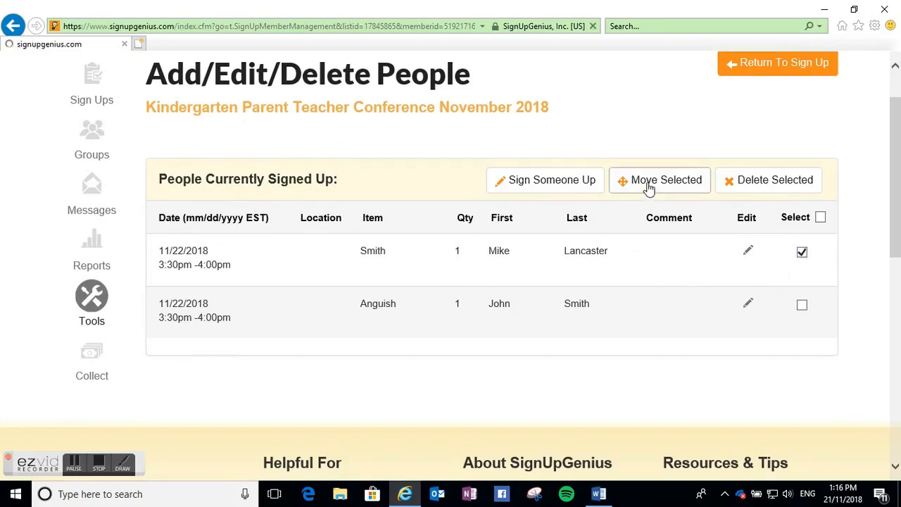
- Choose to move the parent to an open slot, pick the 3:30pm - 3:45pm Westin slot, and continue
scroll(524, 267, down, 1)
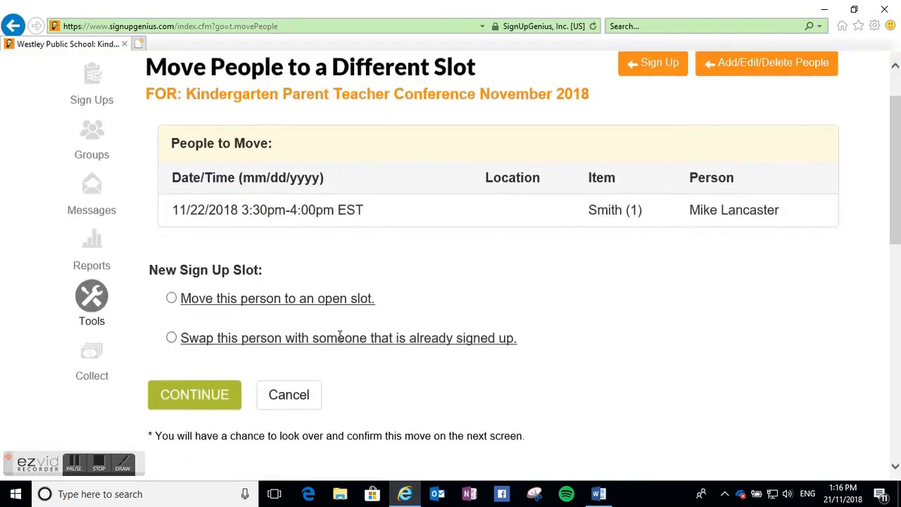
click(171, 298)
scroll(631, 299, down, 3)
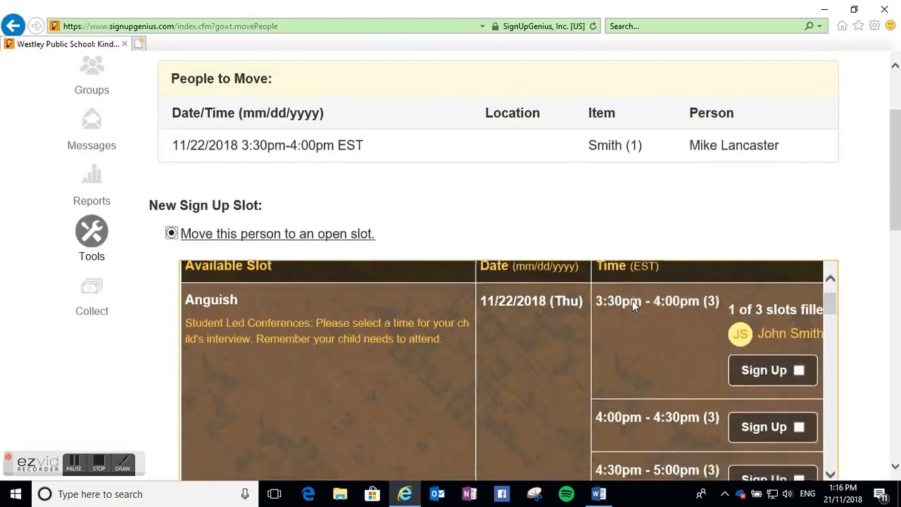
scroll(469, 338, up, 2)
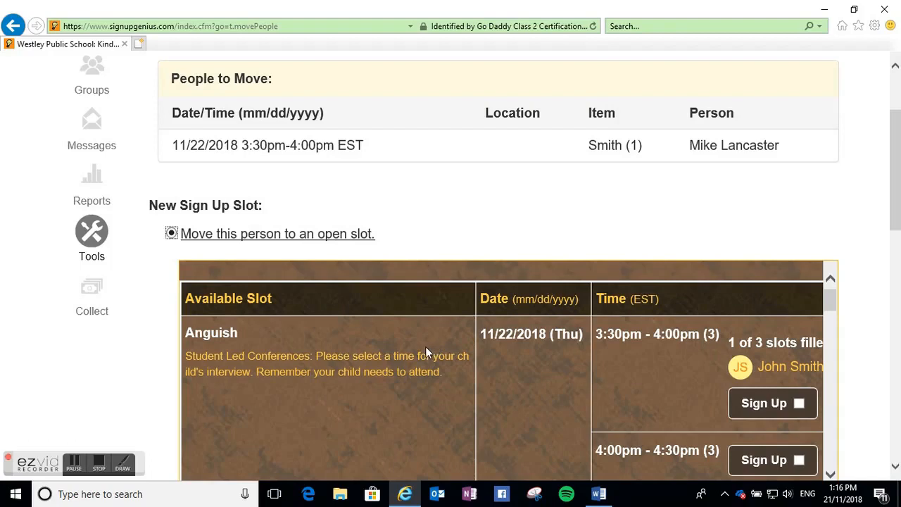
scroll(426, 349, down, 3)
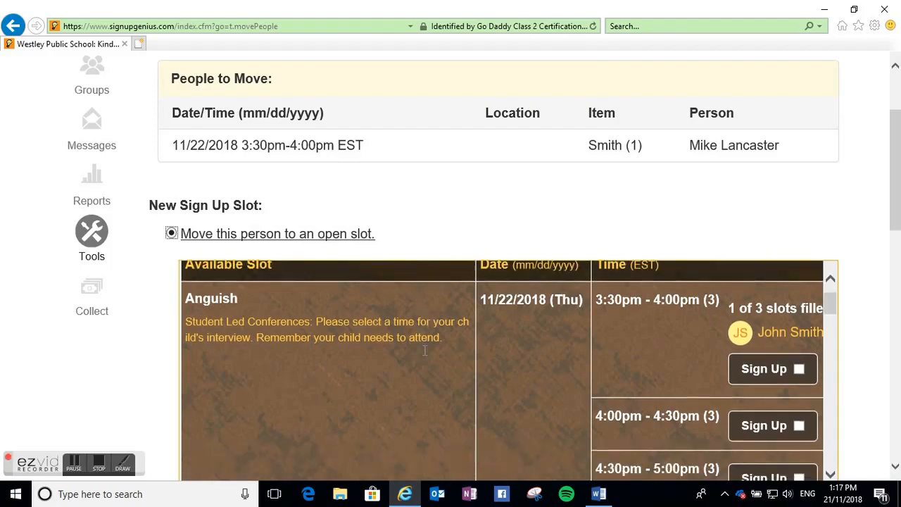
scroll(426, 357, down, 4)
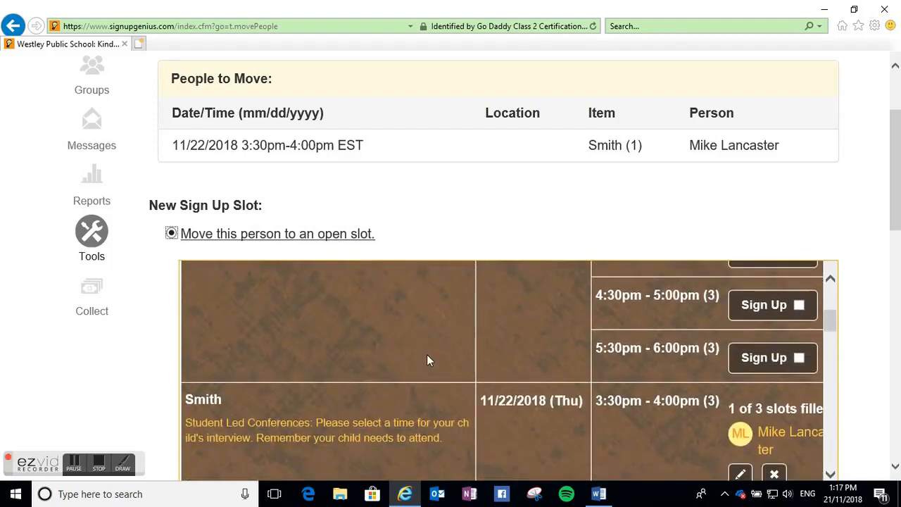
scroll(427, 355, down, 5)
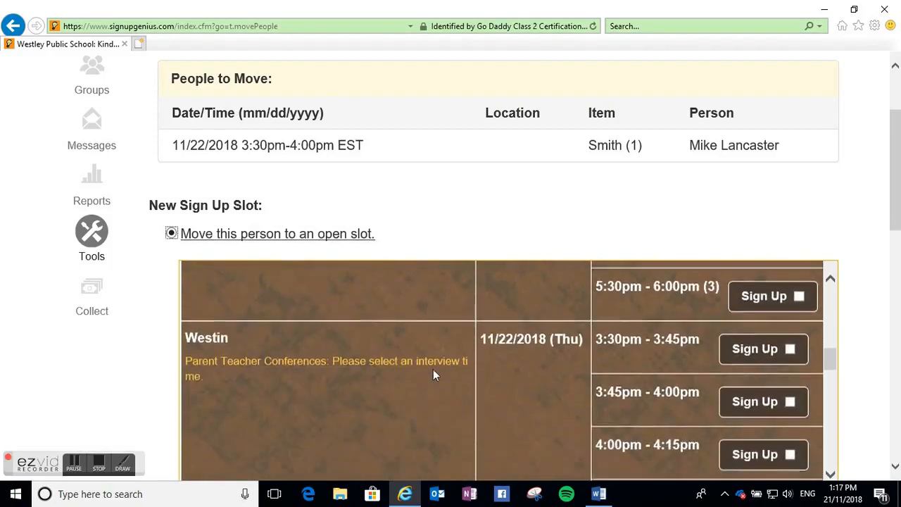
scroll(434, 381, down, 1)
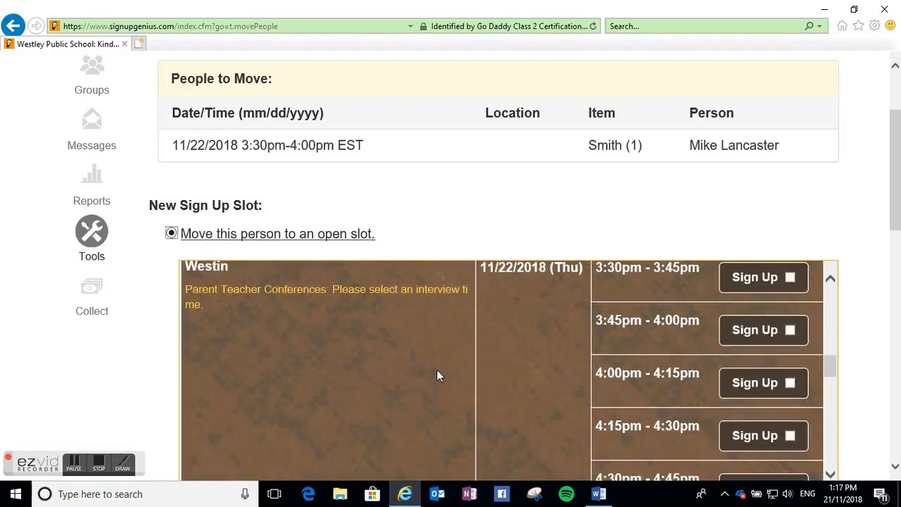
click(790, 278)
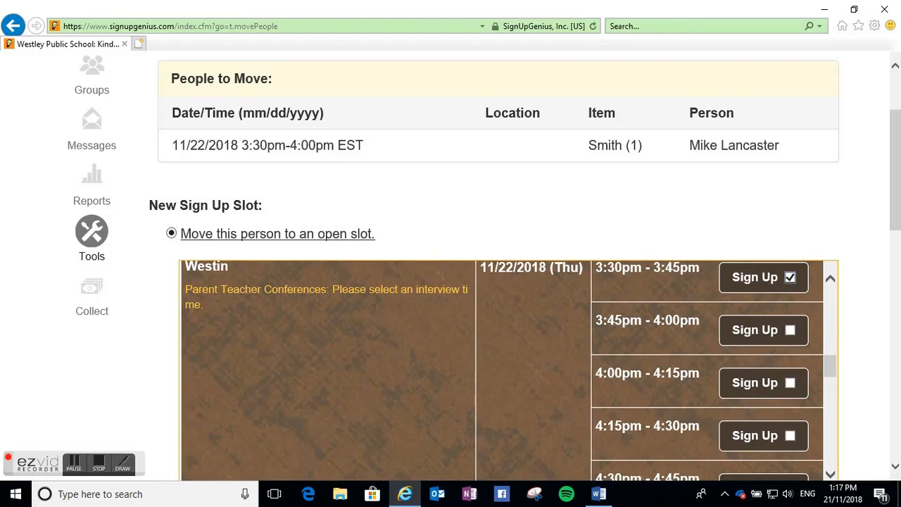
drag(892, 205, 893, 262)
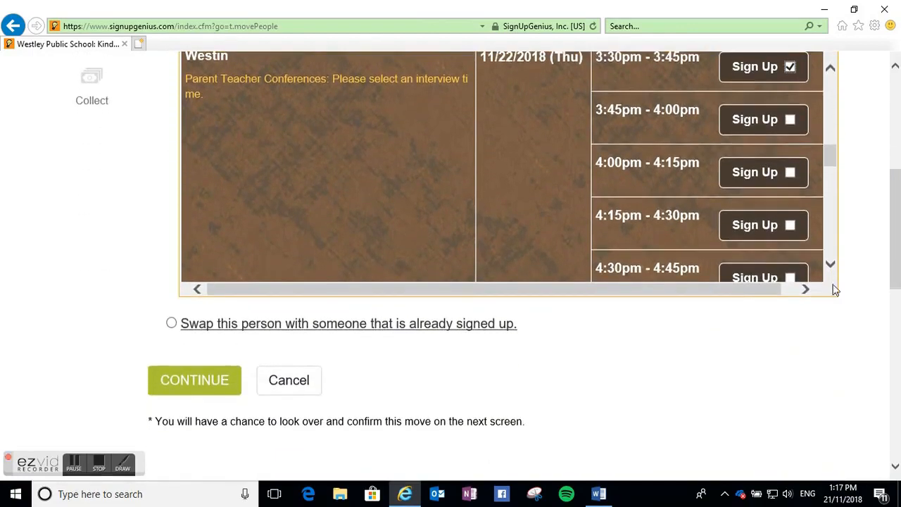
click(185, 384)
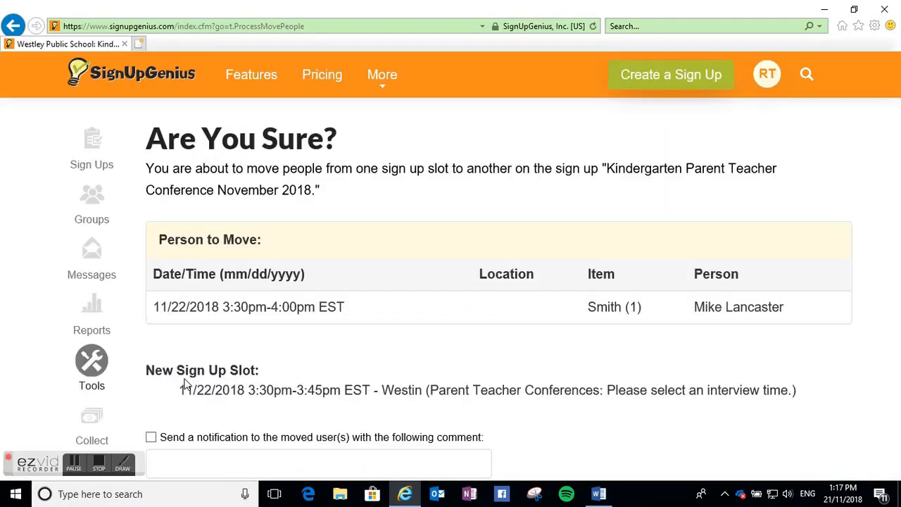
- Enable the moved-user notification with a comment explaining the move to Mr. Westin's interviews from Mrs. Smith, and confirm the move
scroll(425, 279, down, 2)
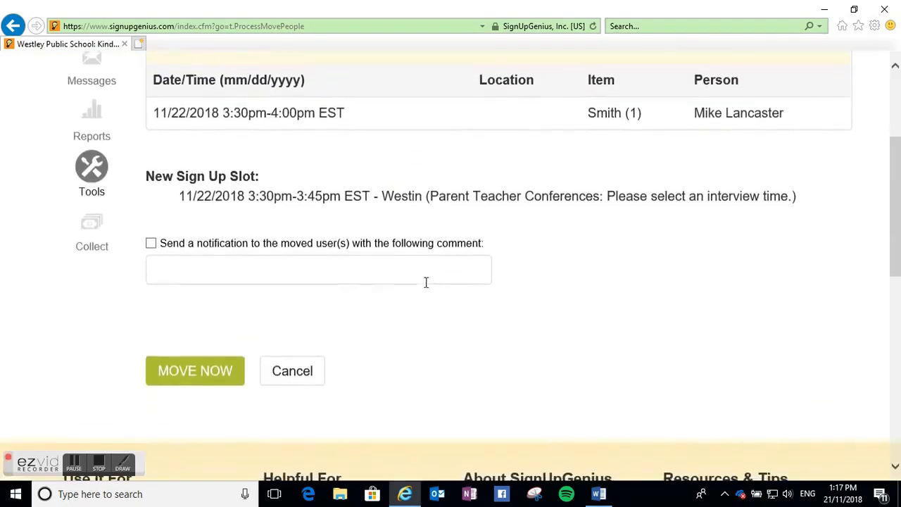
click(151, 243)
click(215, 274)
text(Hell)
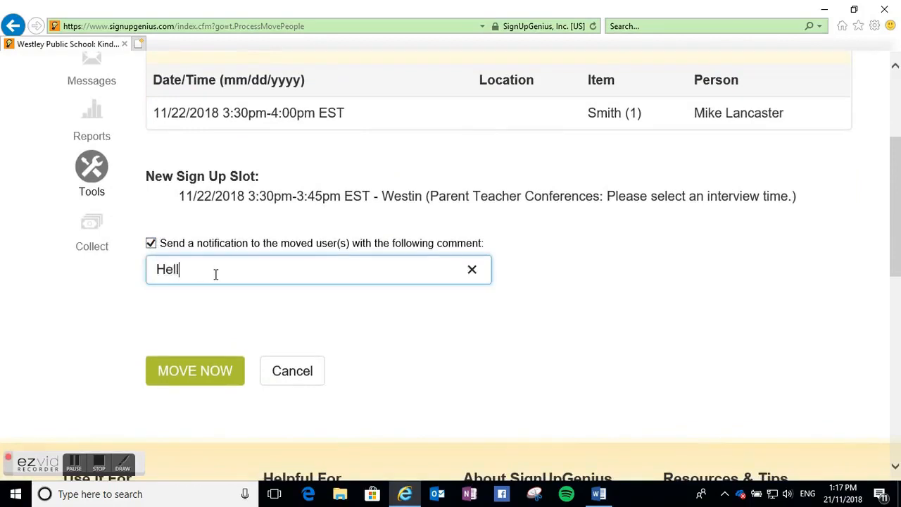
text(o Mike, I have moved you to)
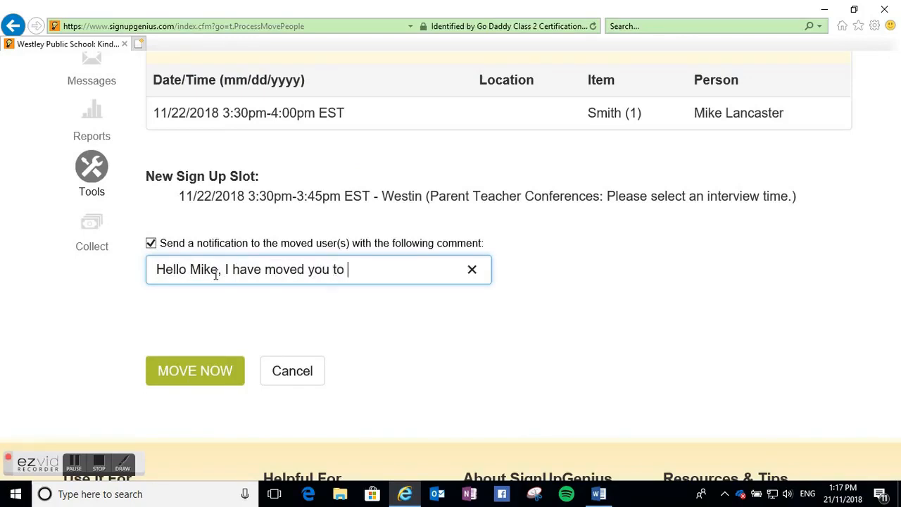
text( Mr. Westin)
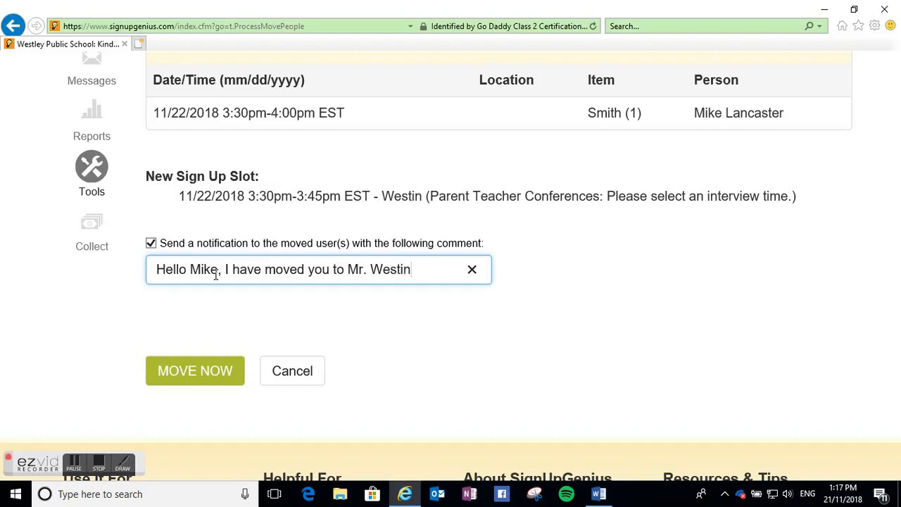
text( interview)
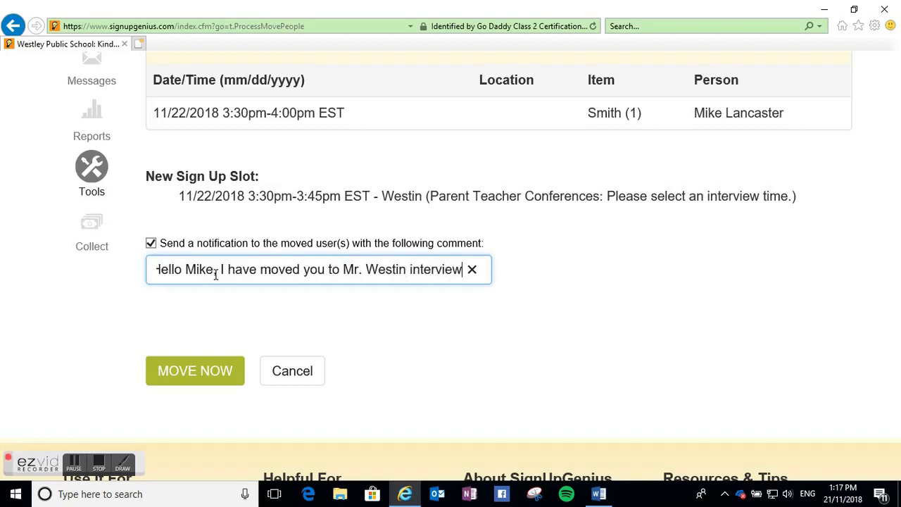
text(s)
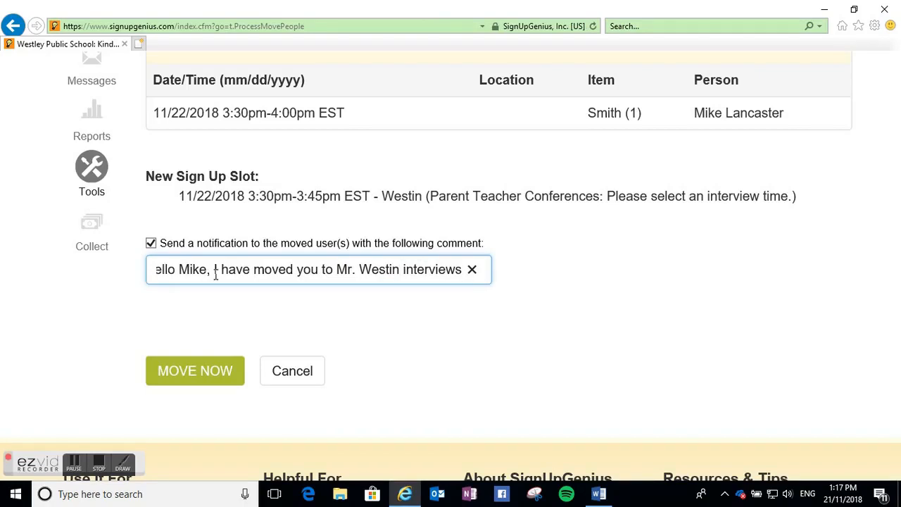
text(. You were)
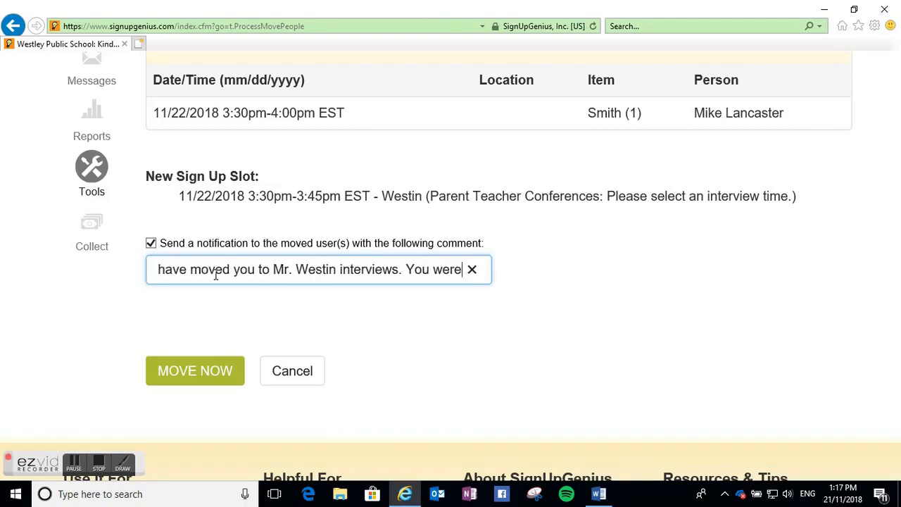
text( signed up for)
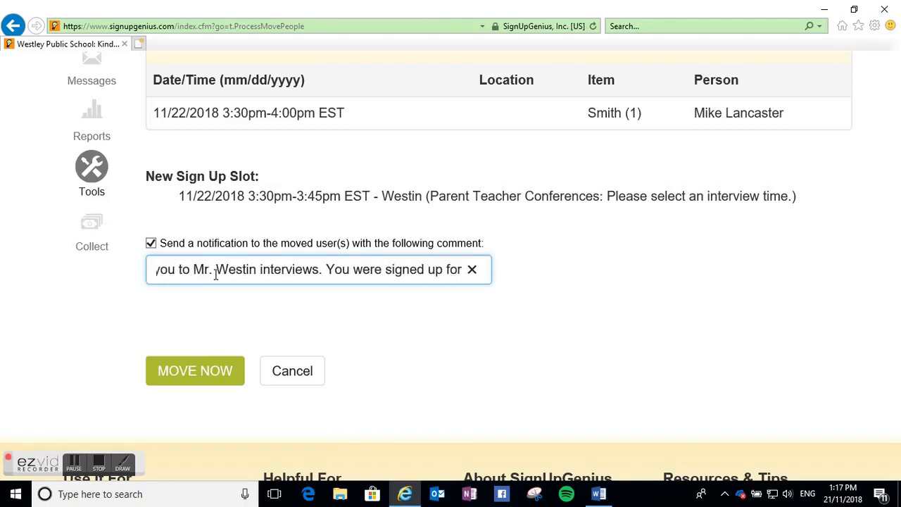
text( Mrs. Smith.)
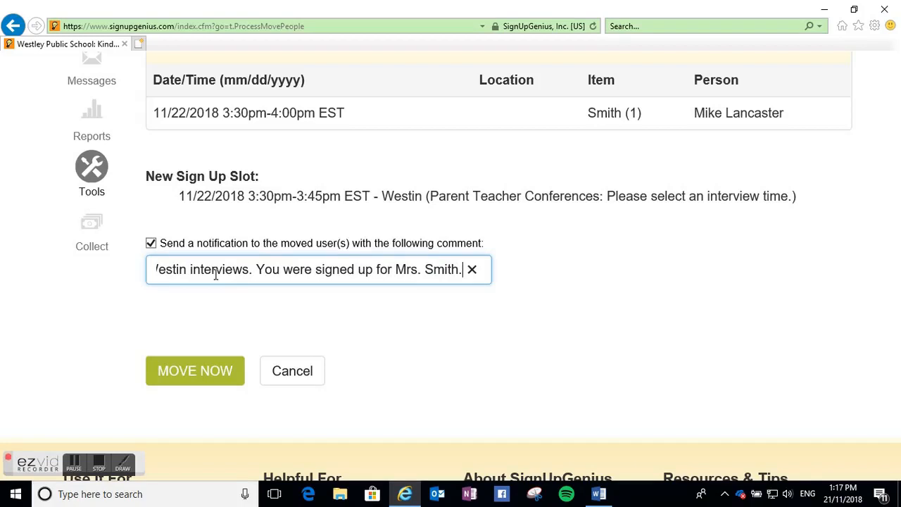
click(169, 378)
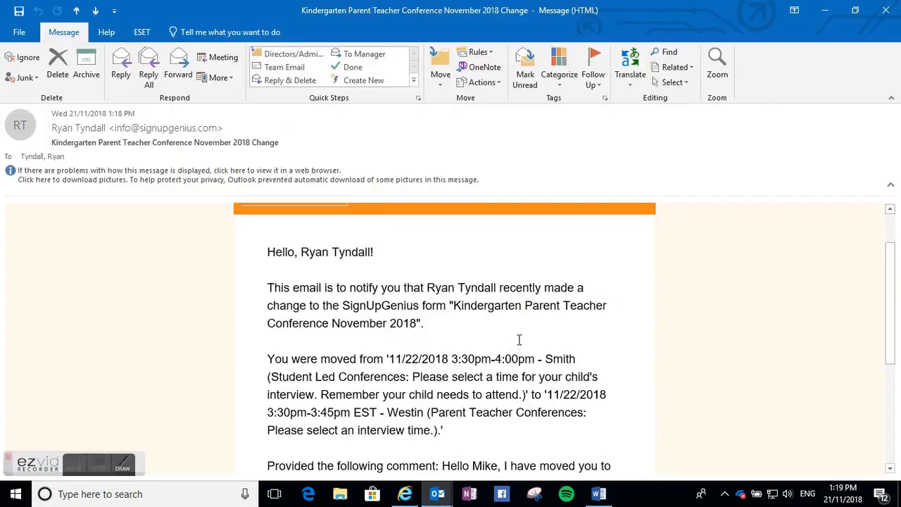
- Read the sign up change notification e-mail in Outlook
scroll(507, 301, up, 2)
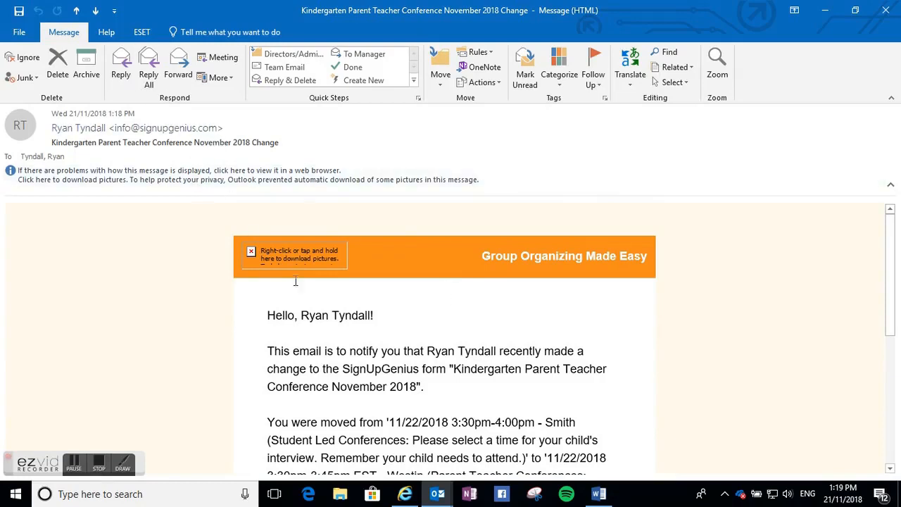
scroll(385, 273, down, 5)
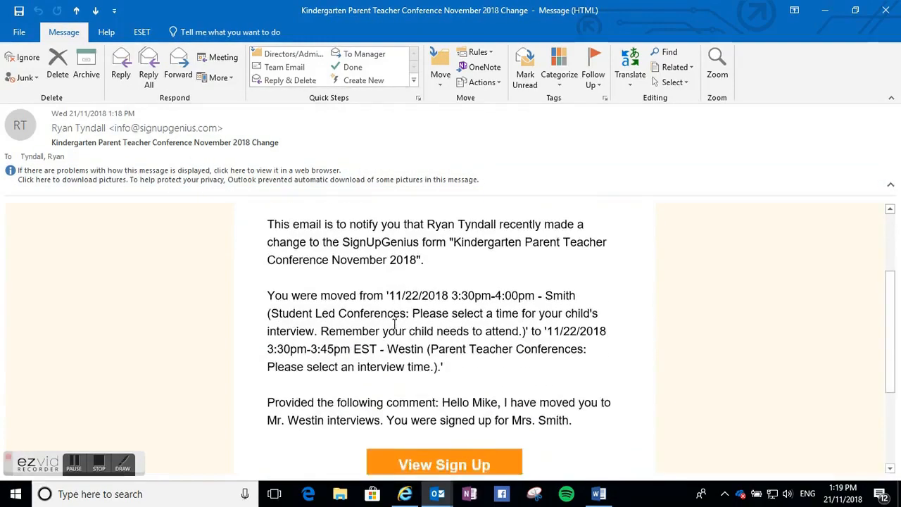
scroll(384, 320, down, 2)
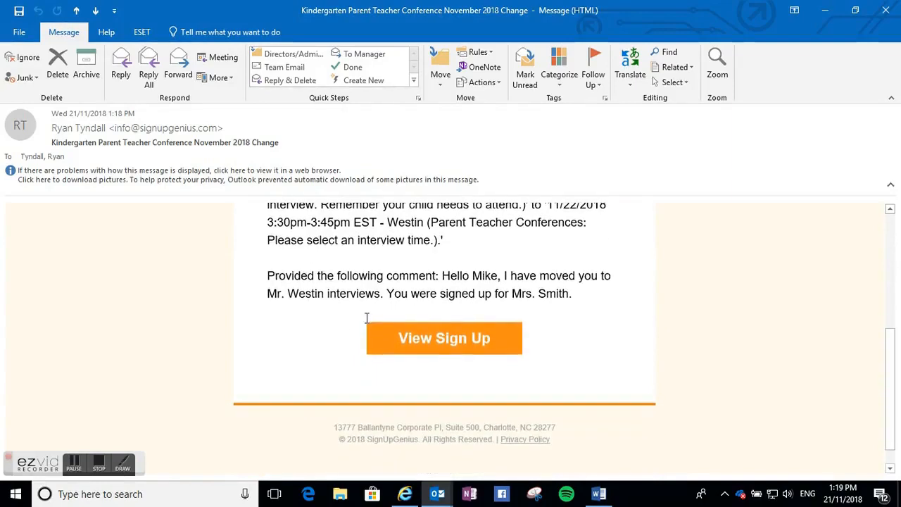
- Open people management for the Kindergarten sign up and edit the parent's booking in the Anguish slot
click(99, 467)
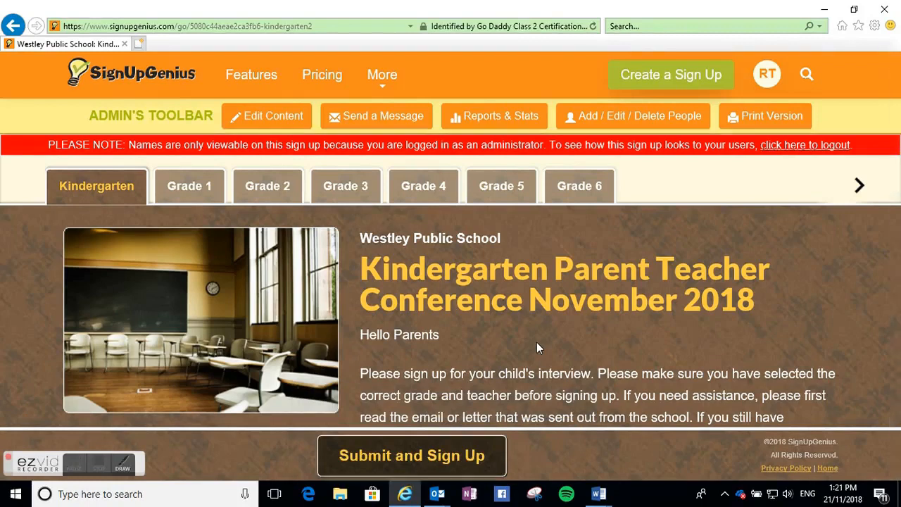
click(630, 116)
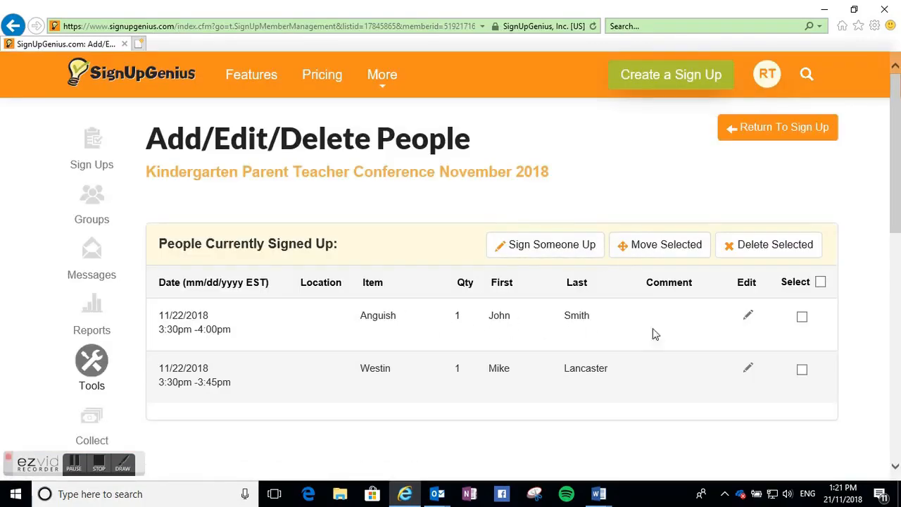
click(802, 319)
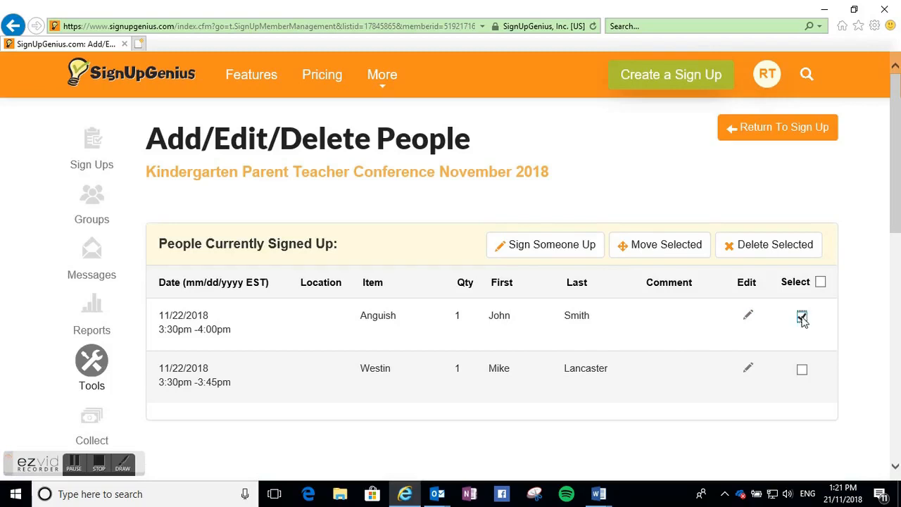
click(748, 317)
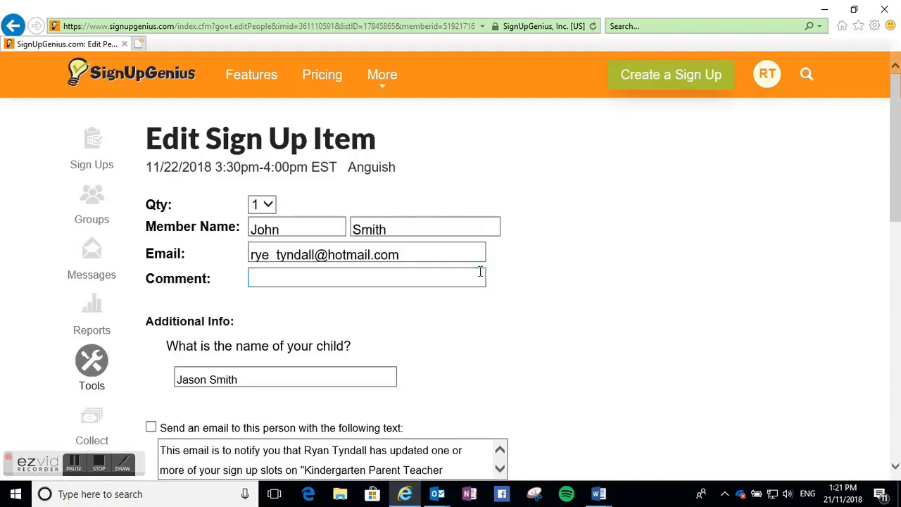
- Copy the parent's first name from the booking into the blank Word document
scroll(423, 239, down, 1)
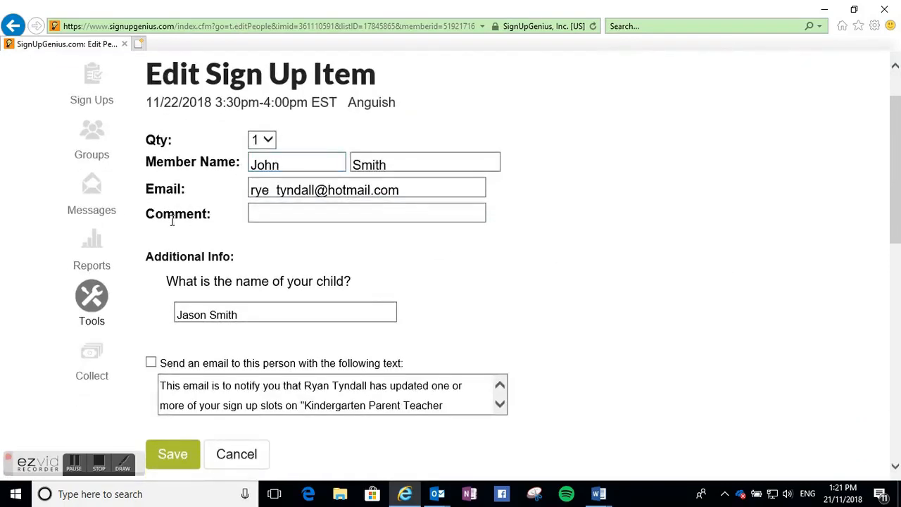
drag(300, 162, 239, 162)
key(ctrl+c)
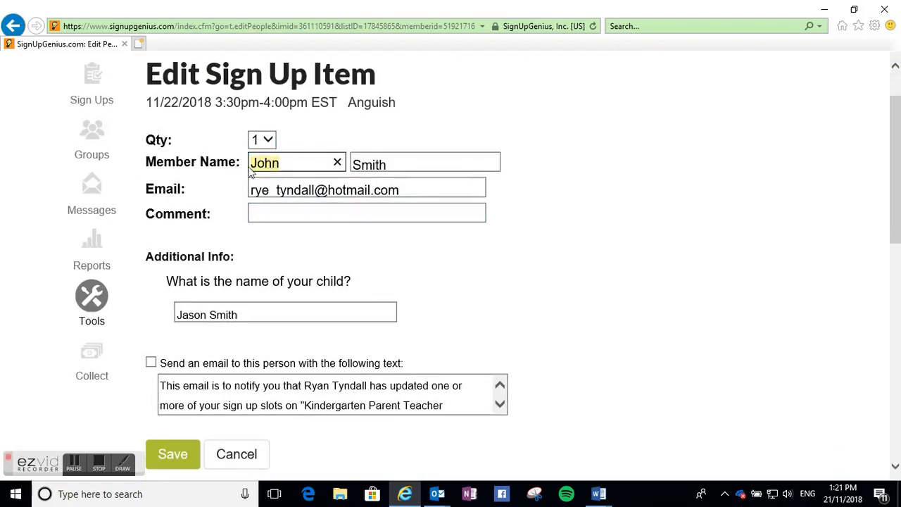
click(598, 493)
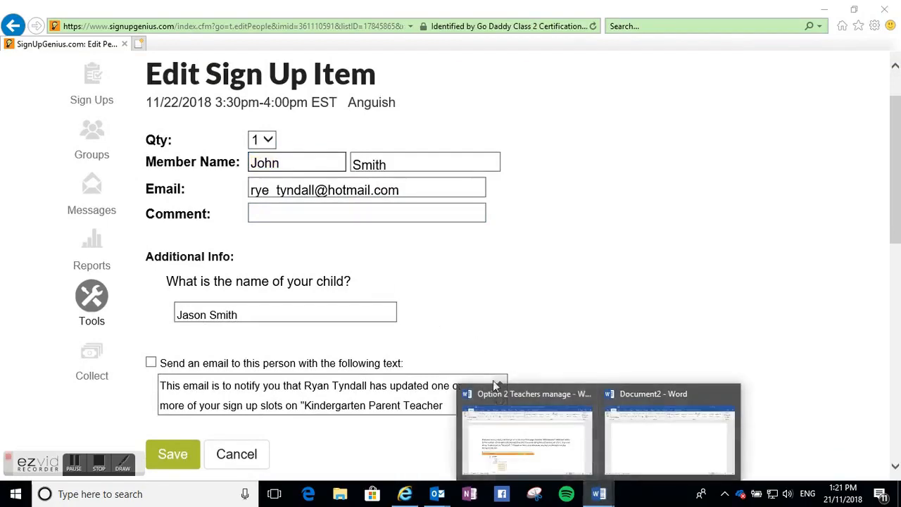
click(669, 436)
key(ctrl+v)
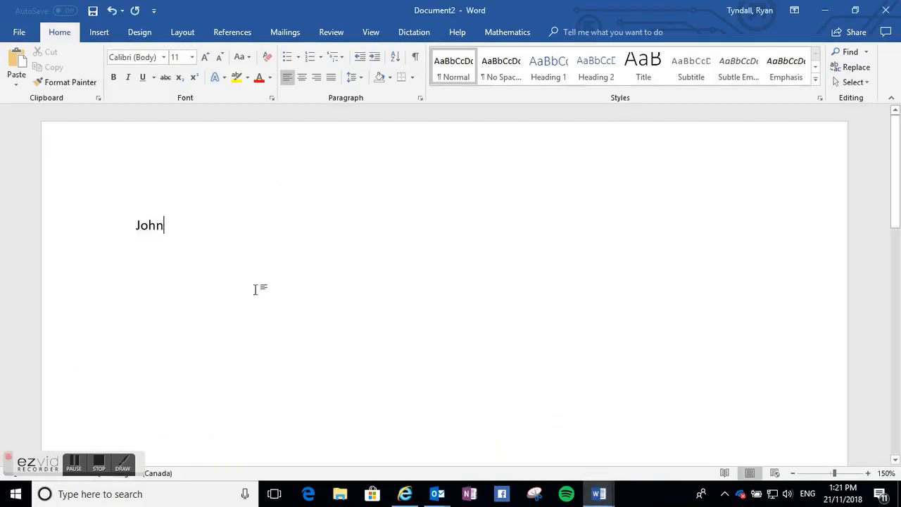
- Copy the parent's last name from the booking into the Word document after the first name
click(404, 493)
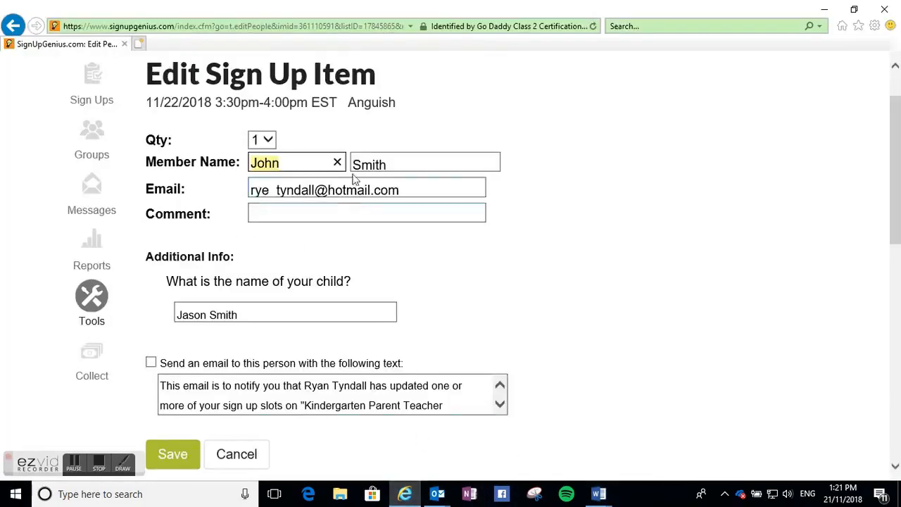
drag(391, 165, 346, 164)
key(ctrl+c)
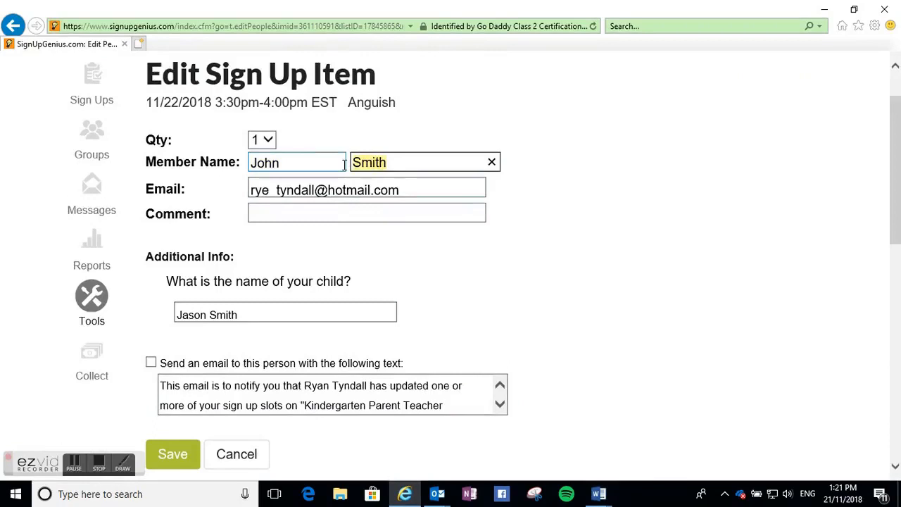
click(598, 493)
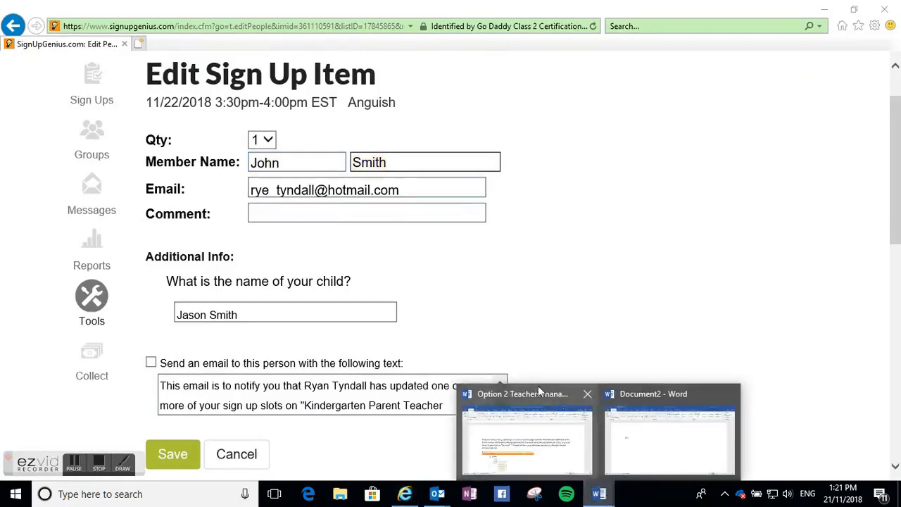
click(634, 437)
key(ctrl+v)
- Copy the parent's e-mail address from the booking onto a new line in the Word document
click(406, 494)
click(416, 189)
drag(416, 189, 254, 198)
key(ctrl+c)
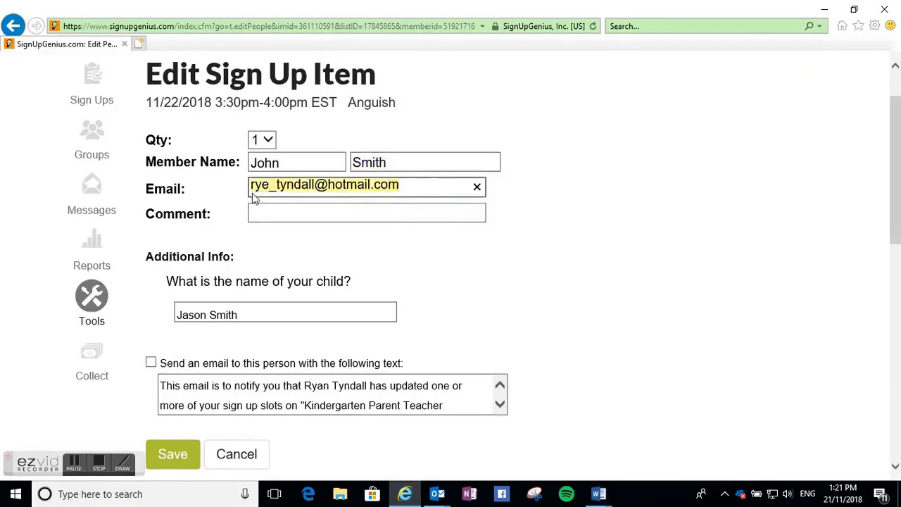
click(598, 494)
click(637, 422)
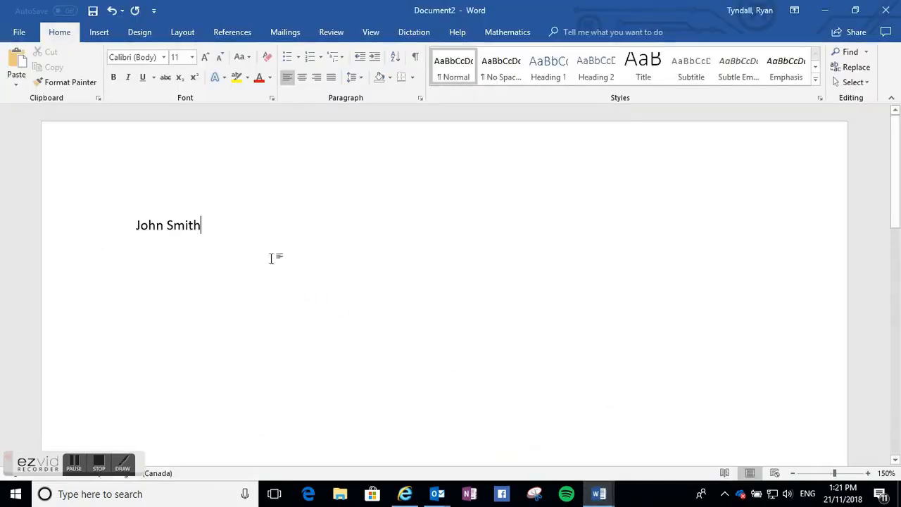
key(Return)
key(ctrl+v)
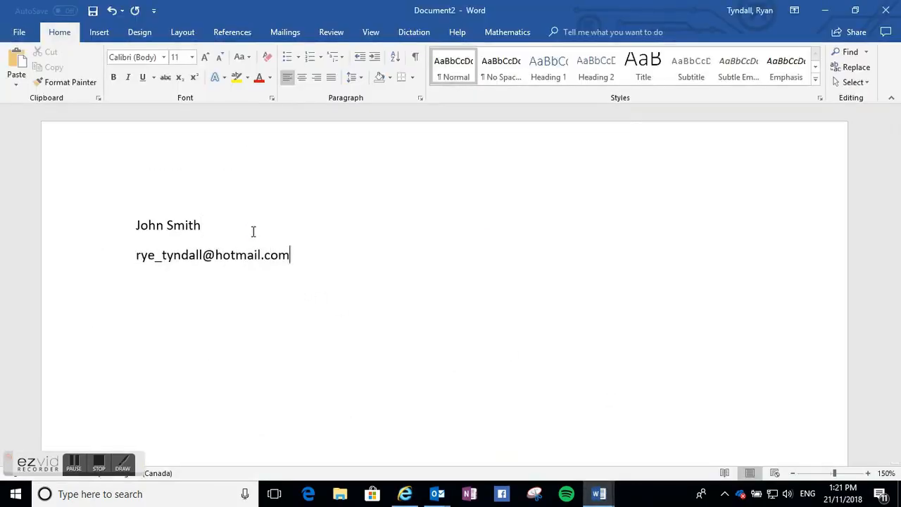
- Copy the child's name from the booking's additional info onto a new line in the Word document
click(405, 493)
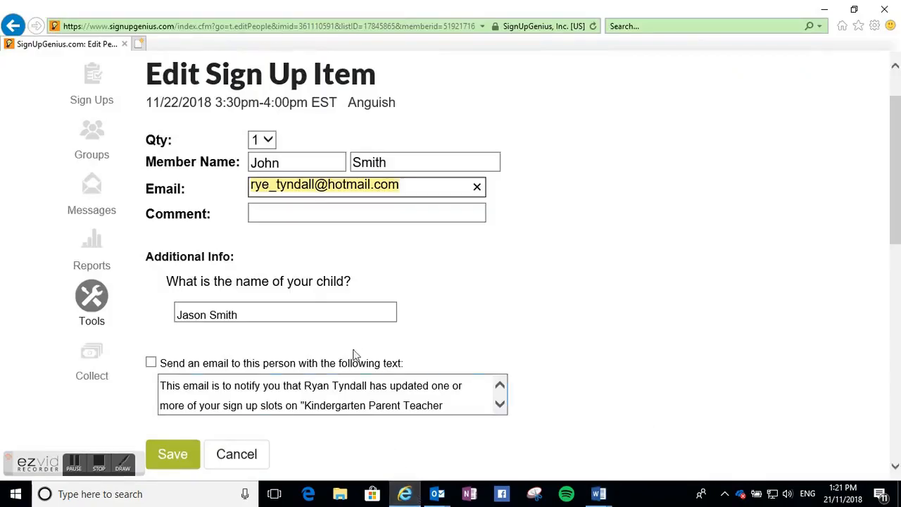
click(285, 313)
drag(285, 313, 185, 317)
key(ctrl+c)
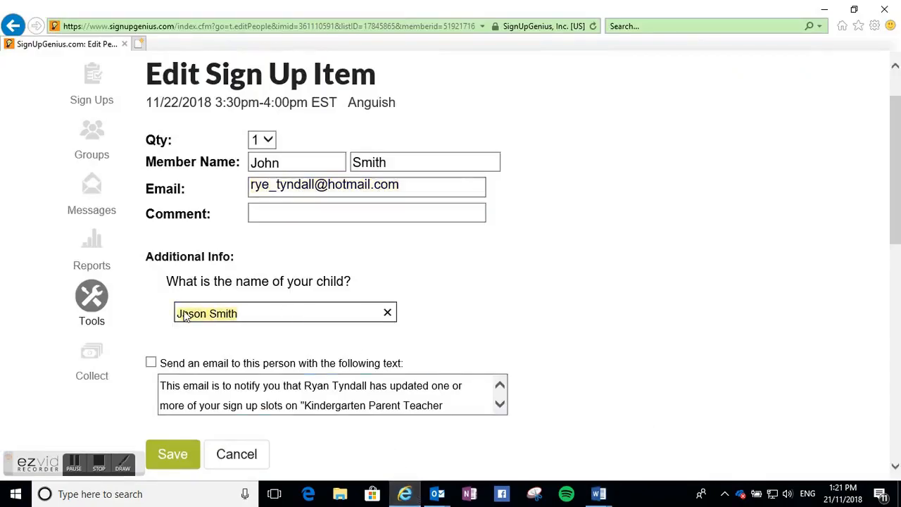
click(598, 493)
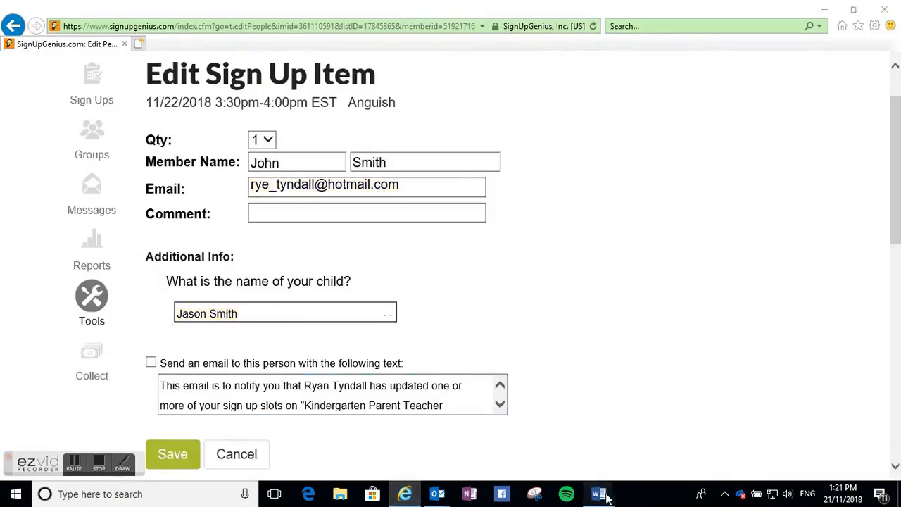
click(639, 465)
click(169, 299)
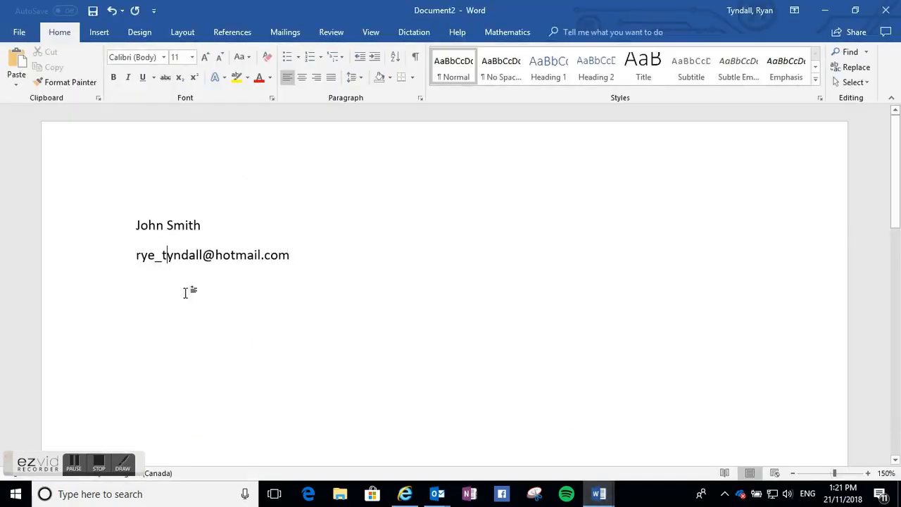
key(Return)
key(ctrl+v)
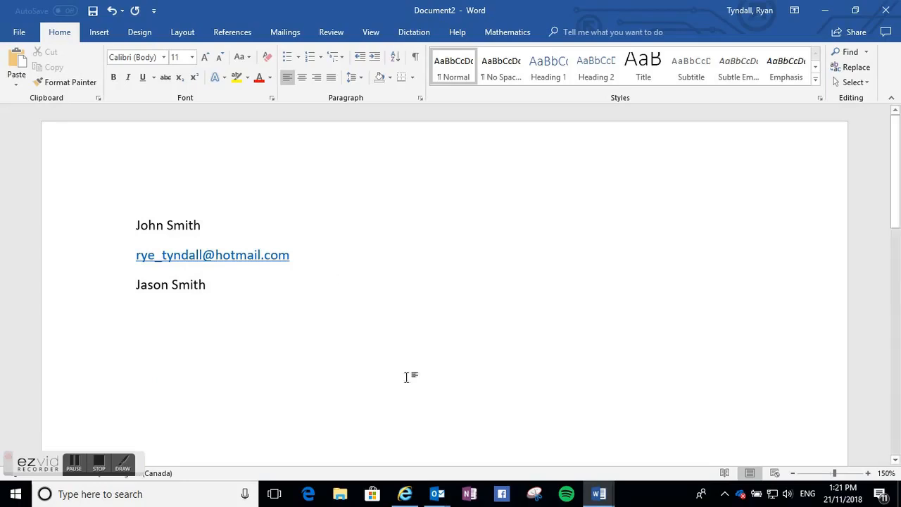
- Clear the default text of the booking's notification e-mail
click(407, 494)
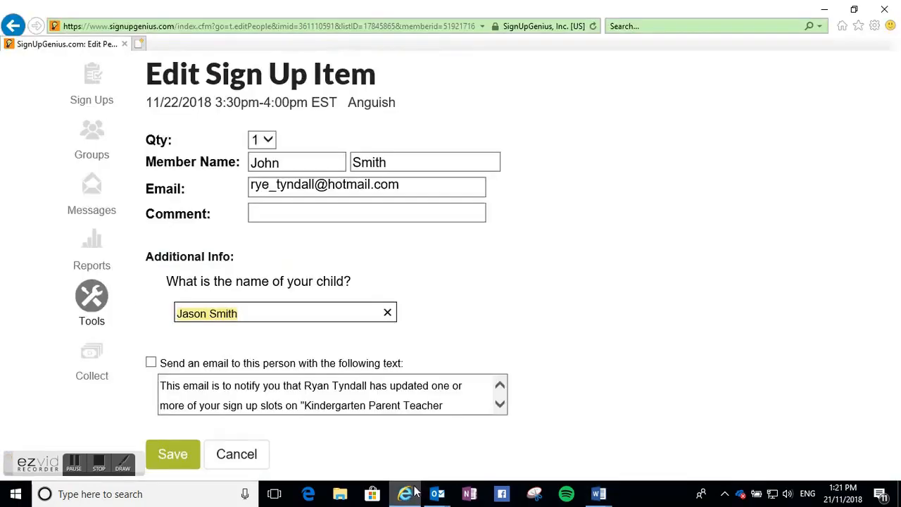
scroll(670, 315, up, 1)
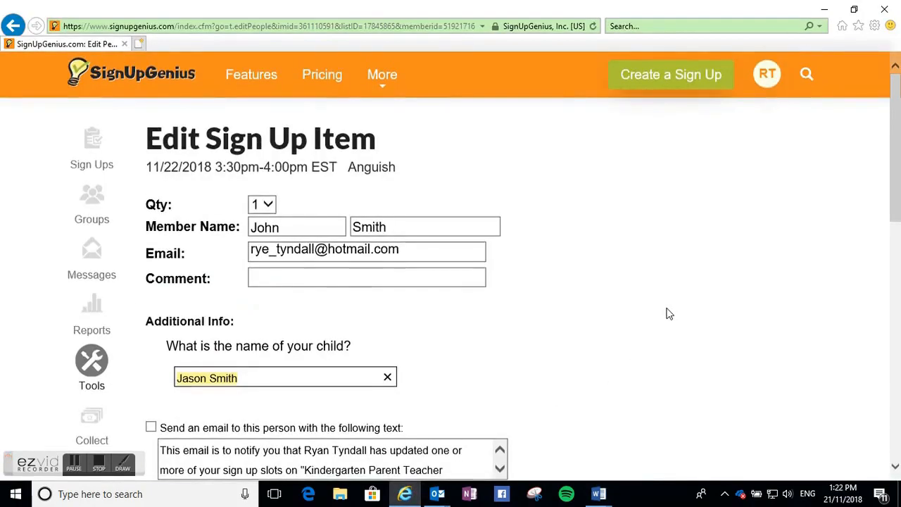
scroll(552, 267, down, 2)
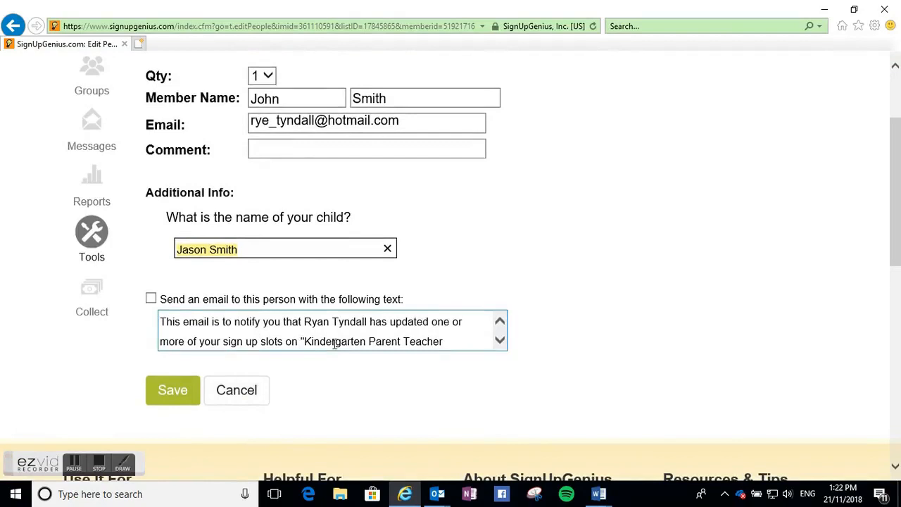
click(436, 342)
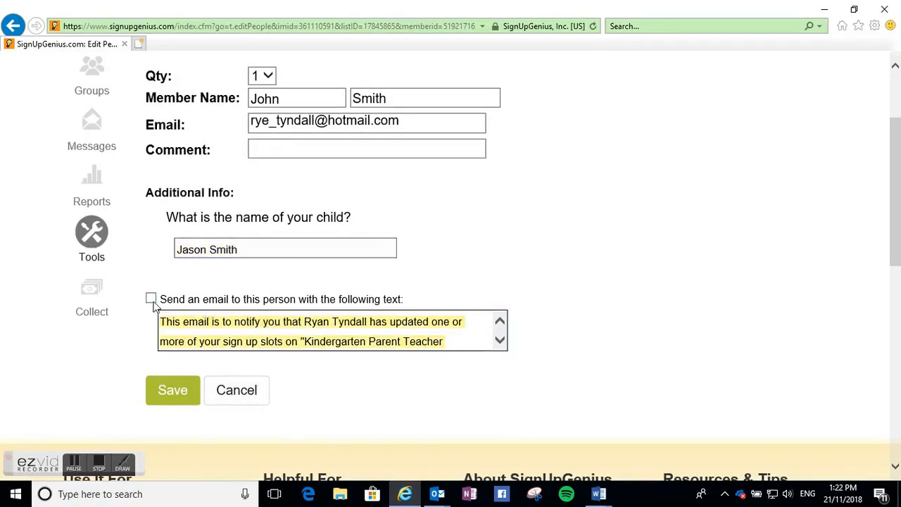
key(BackSpace)
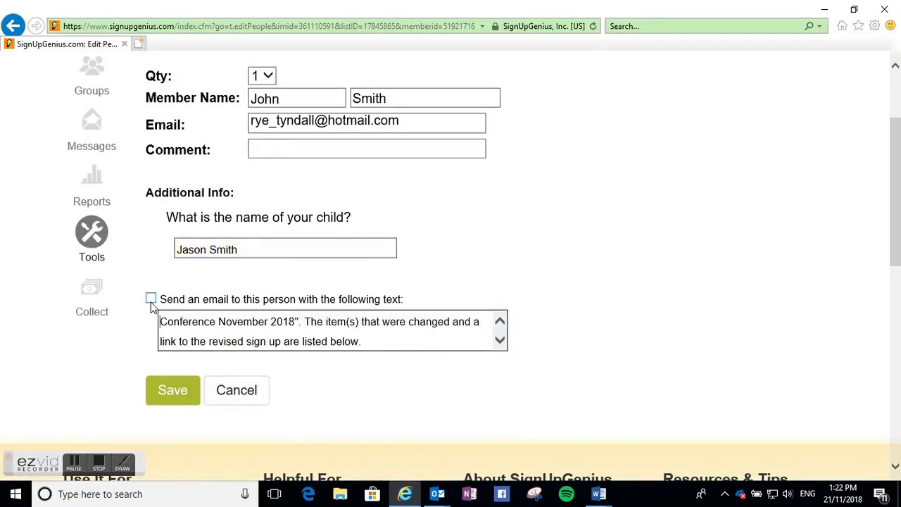
drag(356, 340, 117, 318)
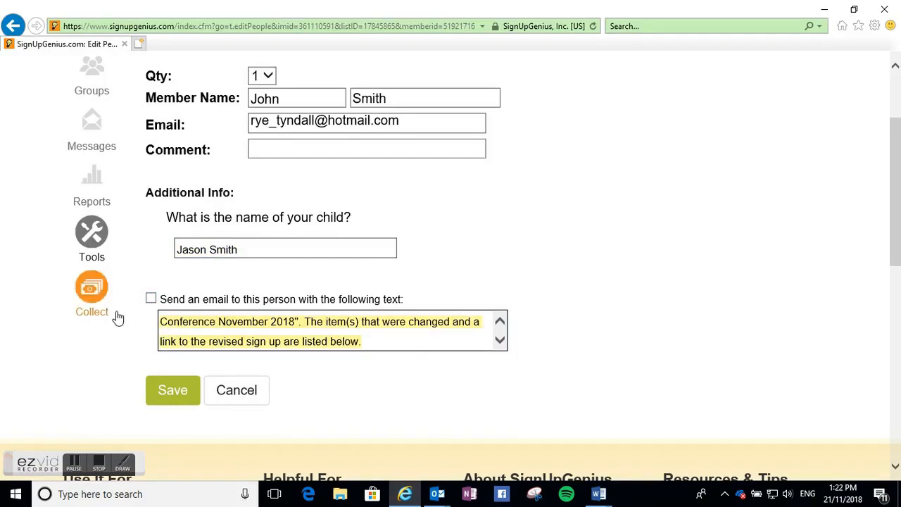
key(BackSpace)
- Enable the notification e-mail, write a message telling the parent they are being moved to grade 4 interviews, and save
click(150, 298)
click(186, 322)
text(Hello)
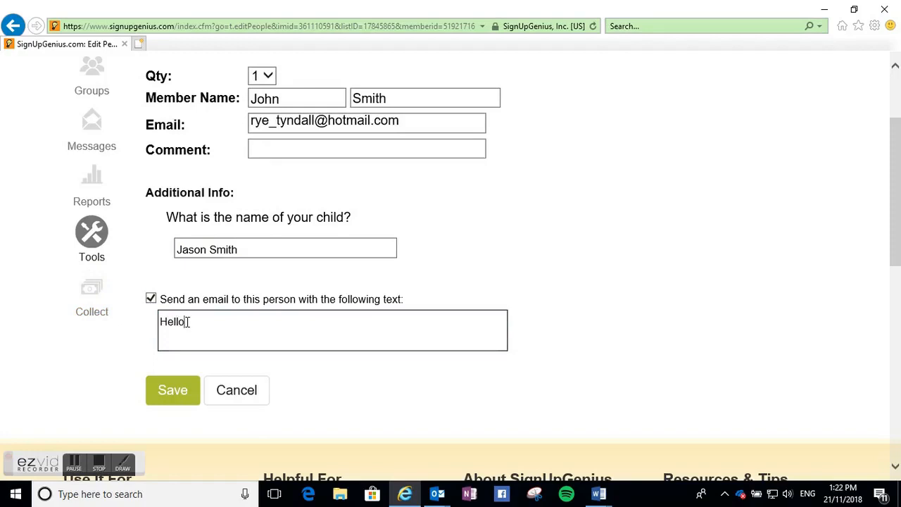
text(, Jo)
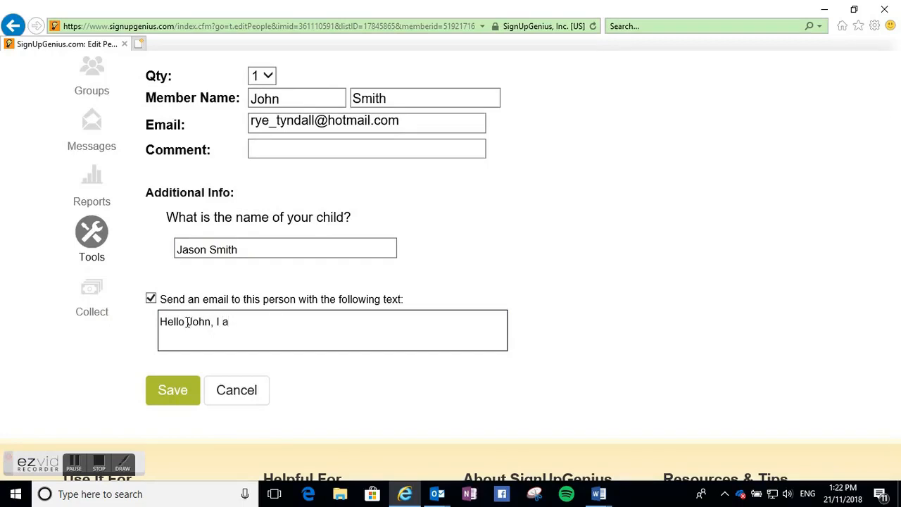
text(ving you to)
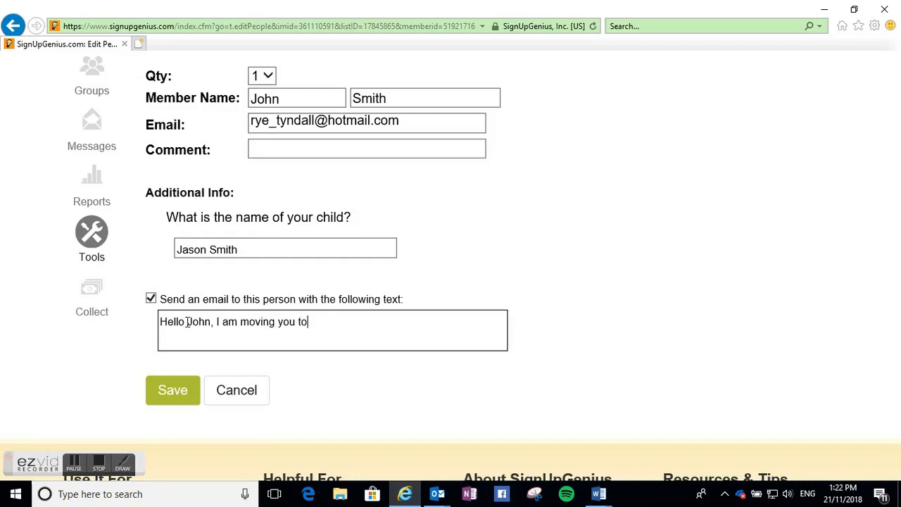
text( grade 4 intervie)
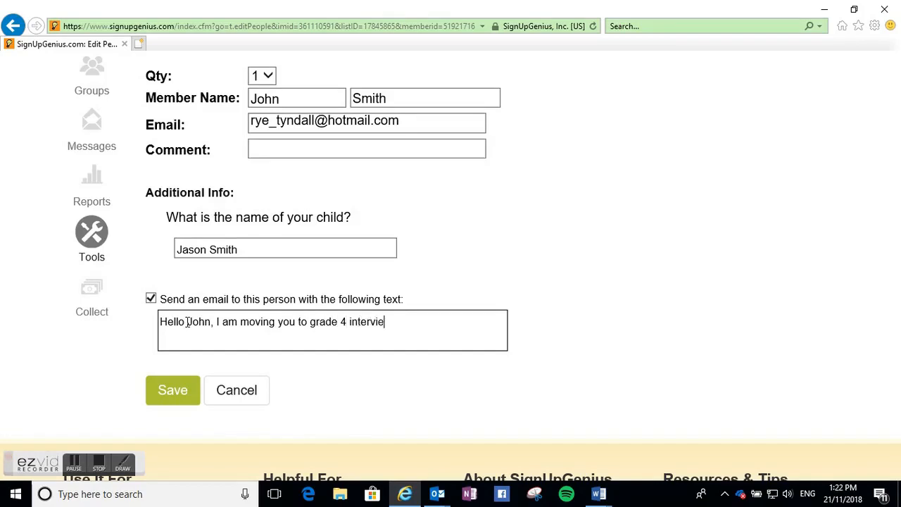
text(ws with ????. You)
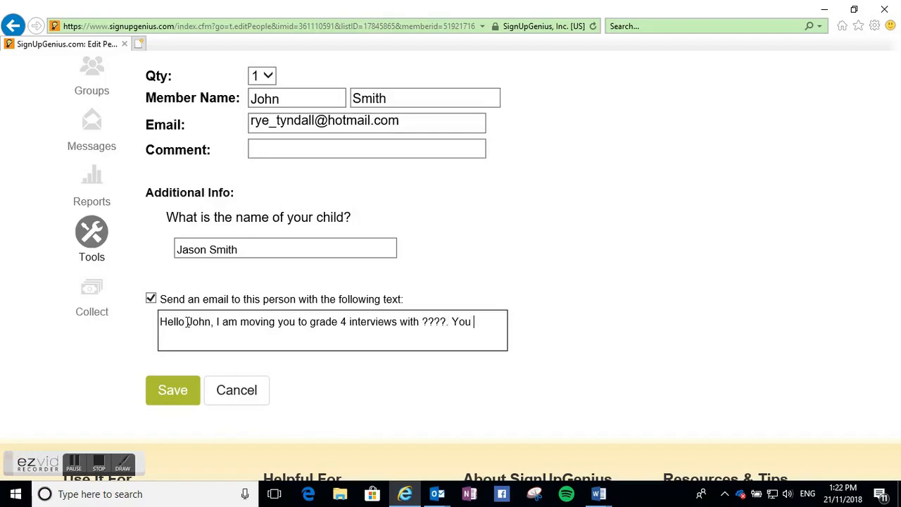
text(signed up for a kindergarten interview for Jason.)
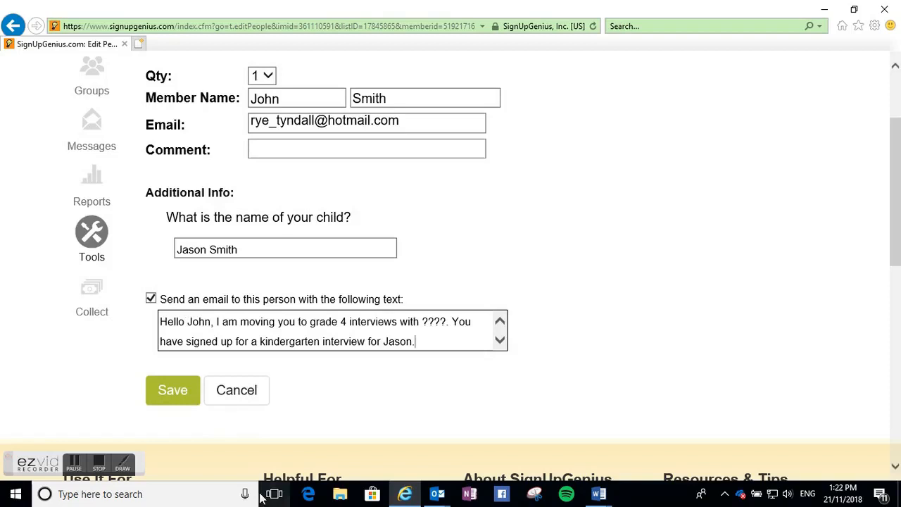
click(84, 470)
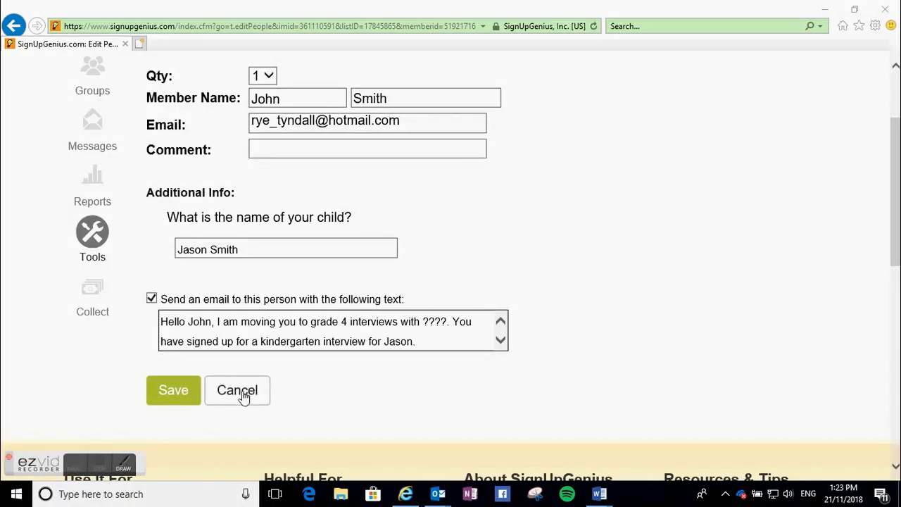
click(186, 401)
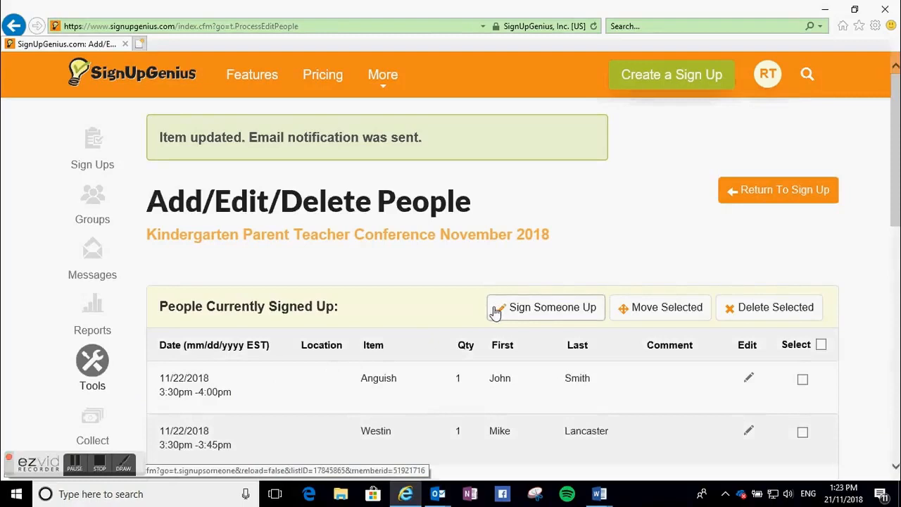
- Select the parent's Anguish booking and delete it from the kindergarten sign up without sending an e-mail
scroll(680, 322, down, 1)
click(803, 316)
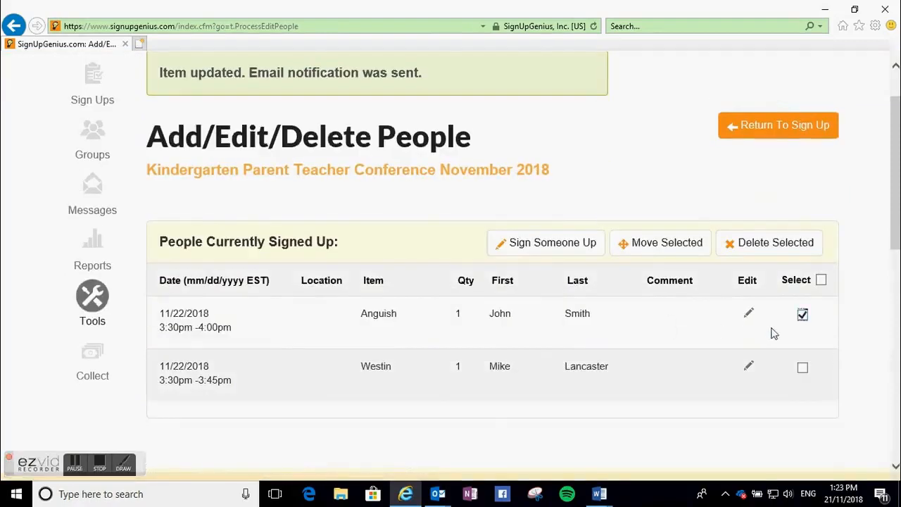
click(750, 245)
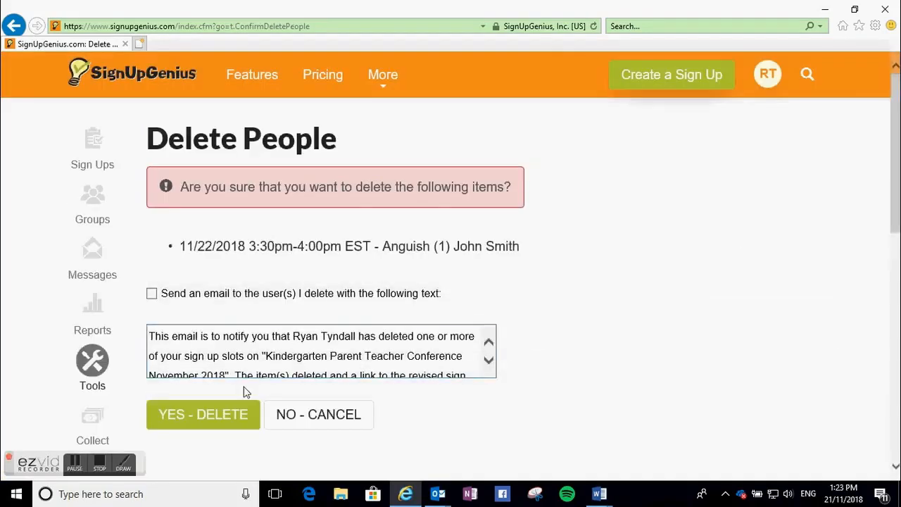
scroll(245, 391, down, 1)
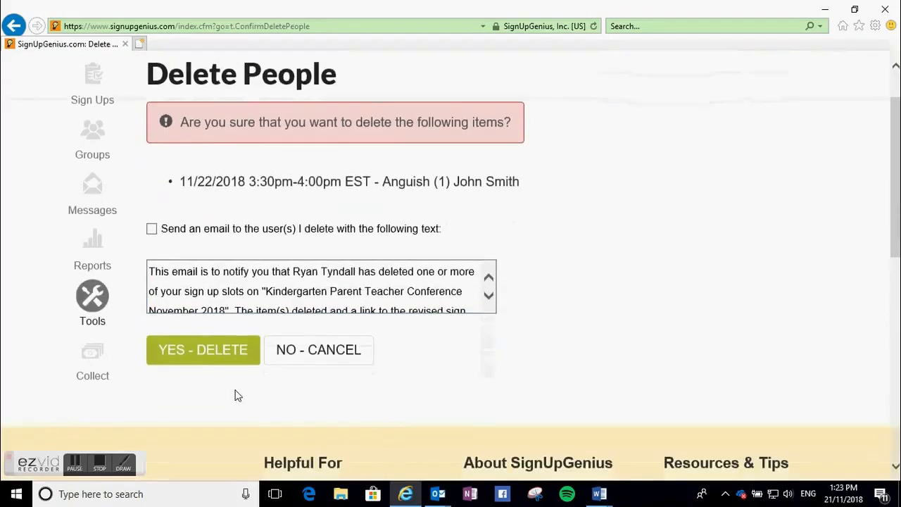
click(210, 354)
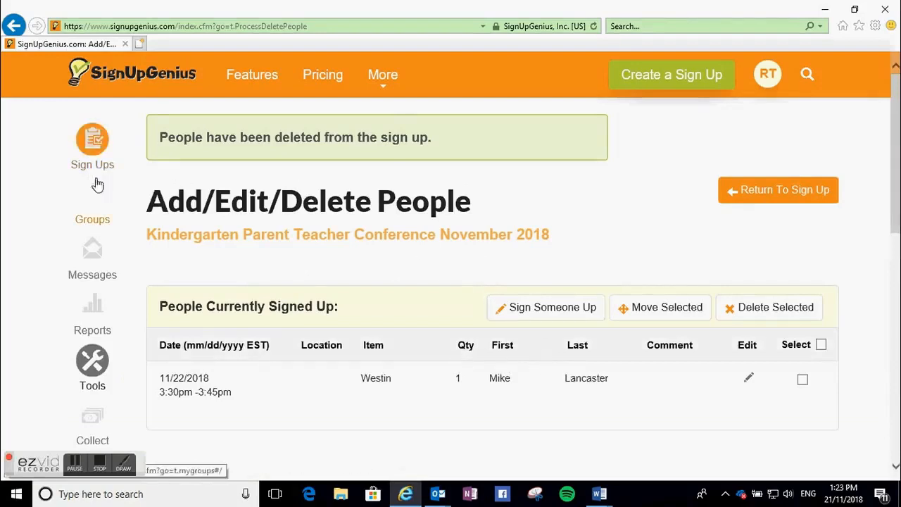
- Return to the sign up, open the Grade 4 tab, and choose Anguish's 3:30pm - 4:00pm slot to sign up
click(725, 195)
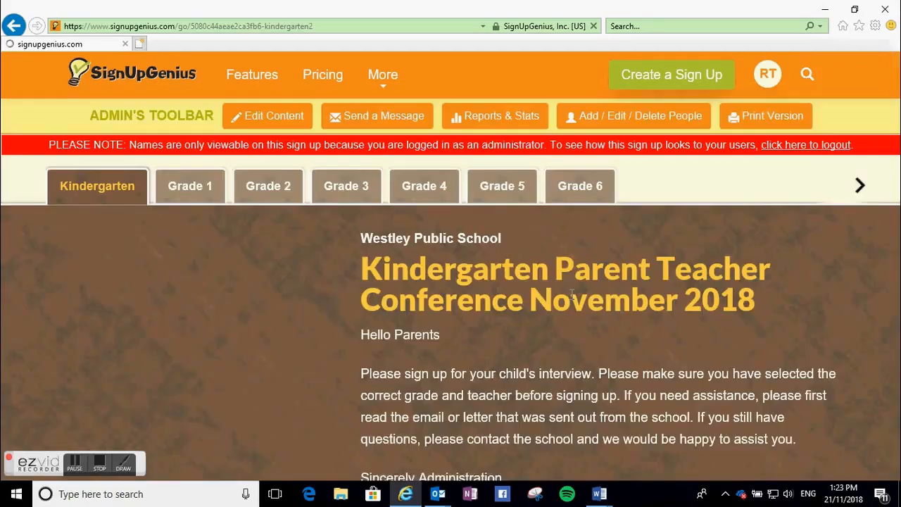
click(424, 196)
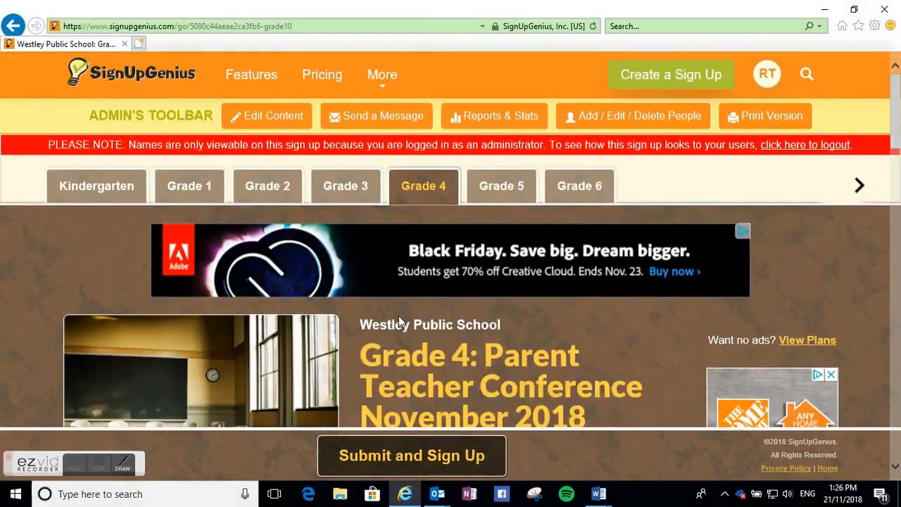
scroll(398, 316, down, 1)
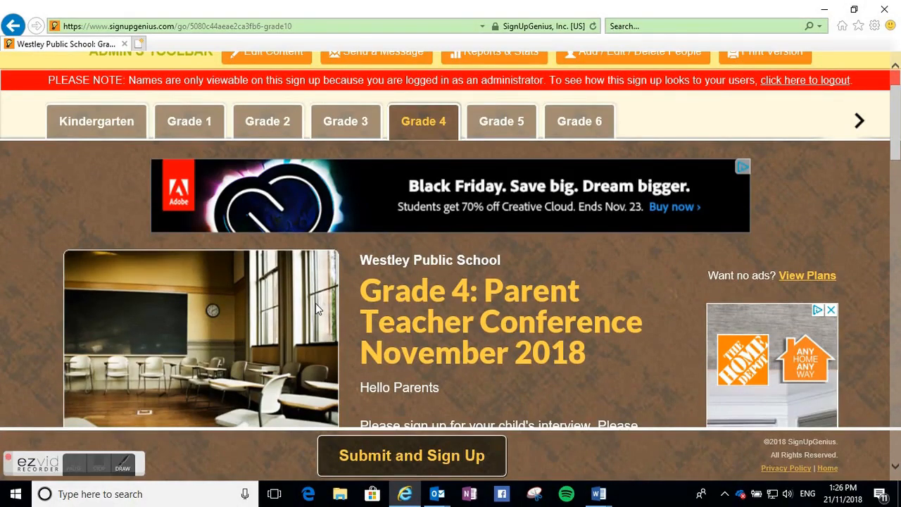
scroll(320, 299, down, 2)
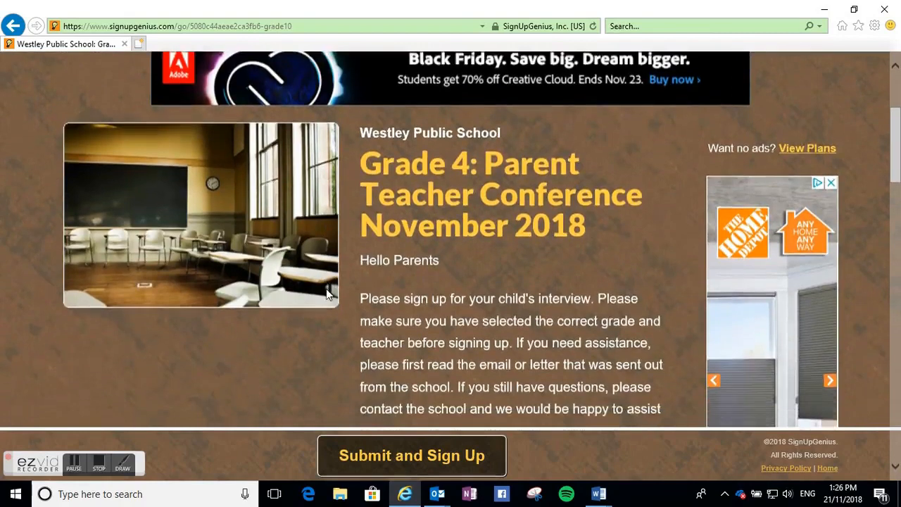
scroll(328, 293, down, 7)
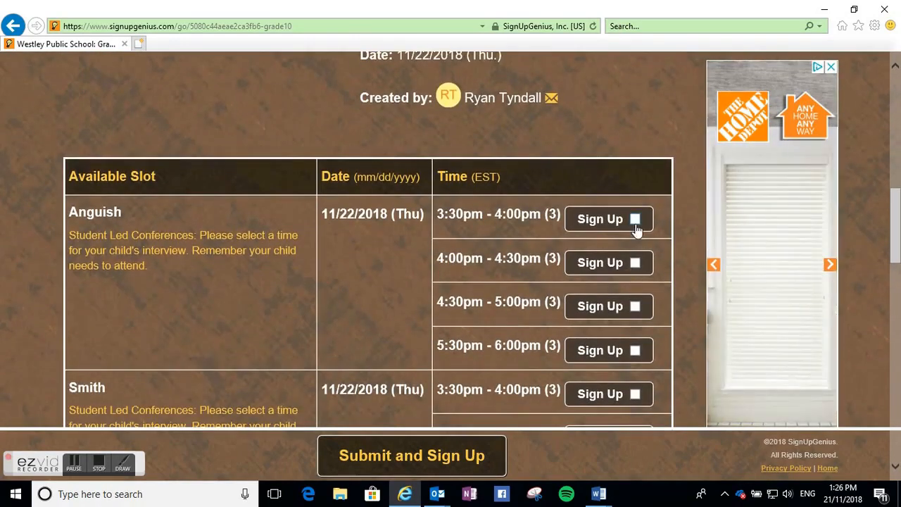
click(431, 451)
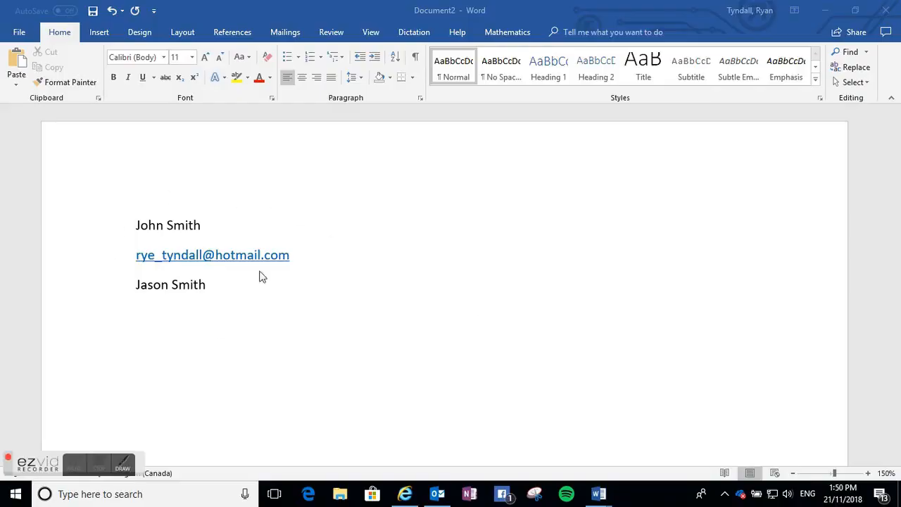
- Switch the sign up to a different person and enter the parent's first name from the Word document
click(207, 222)
double_click(155, 224)
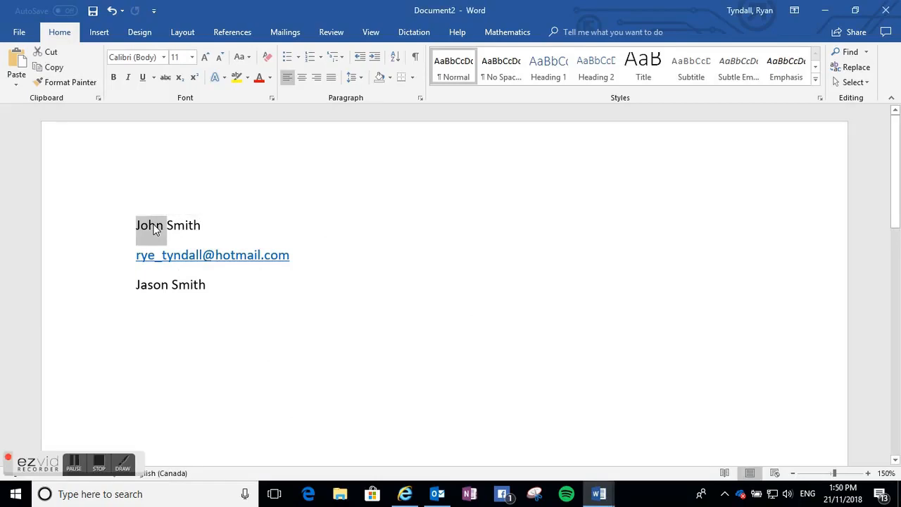
click(405, 494)
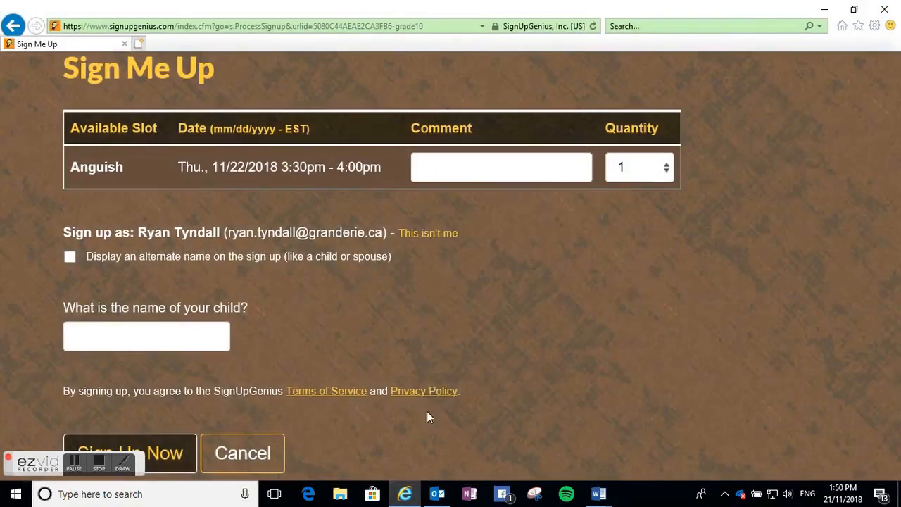
click(425, 239)
click(313, 238)
text(John)
click(451, 232)
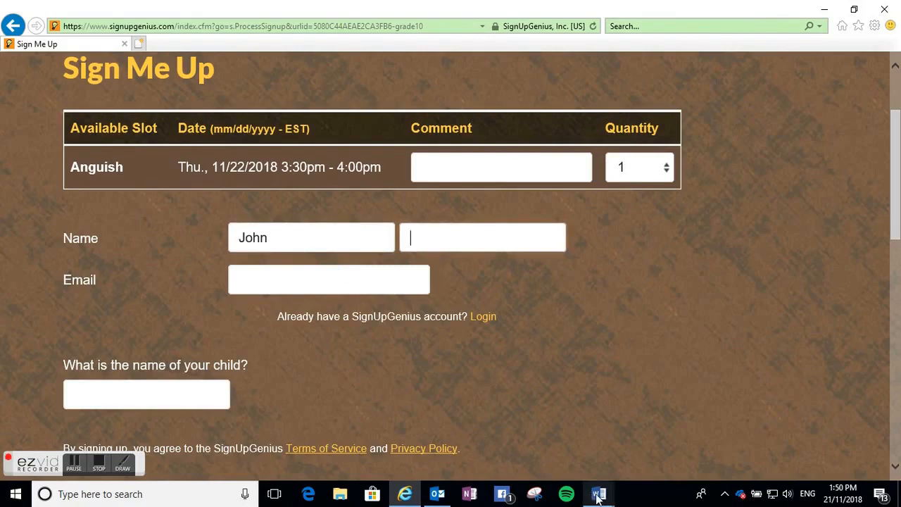
- Copy the parent's last name from the Word document into the sign up's last name field
mouse_move(598, 493)
click(604, 459)
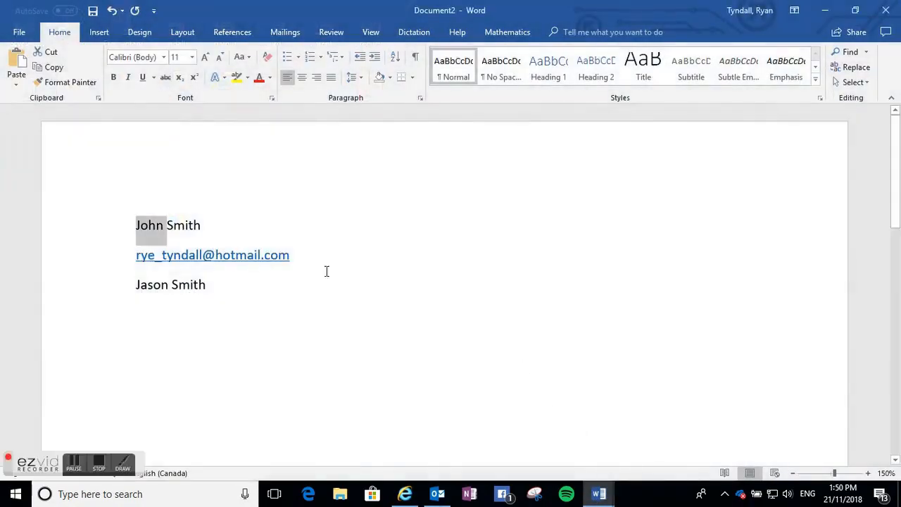
double_click(188, 227)
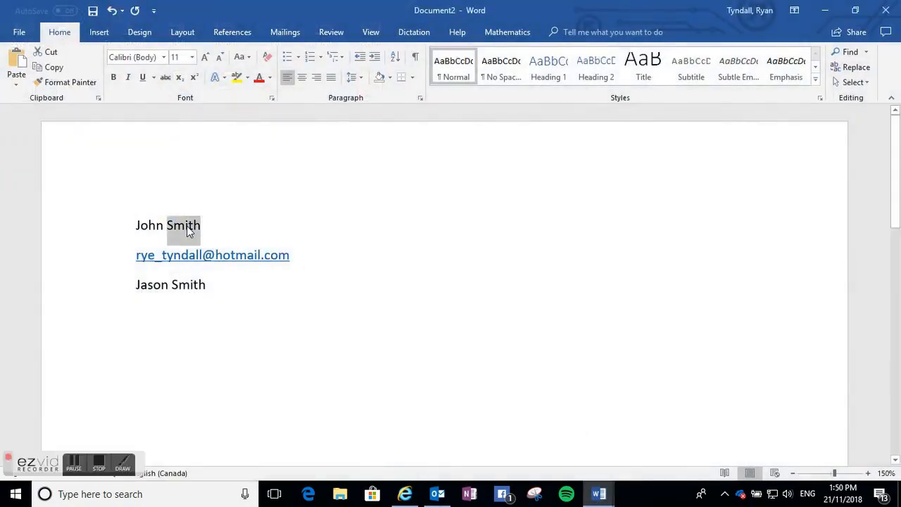
click(405, 494)
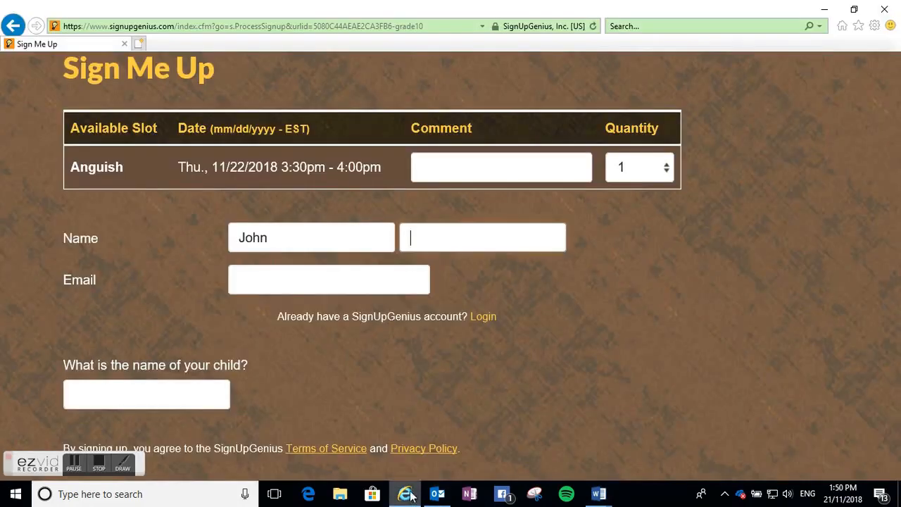
click(382, 270)
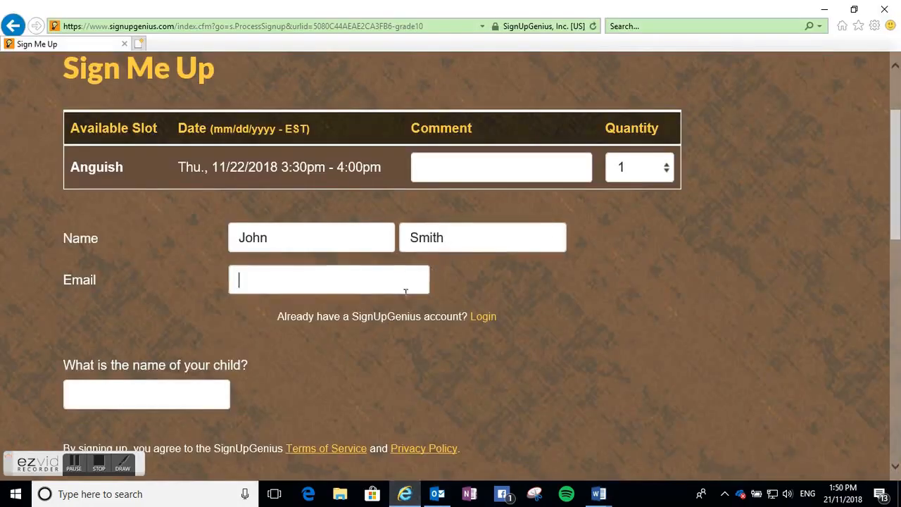
- Copy the parent's e-mail address from the Word document into the sign up's e-mail field
mouse_move(599, 494)
click(619, 455)
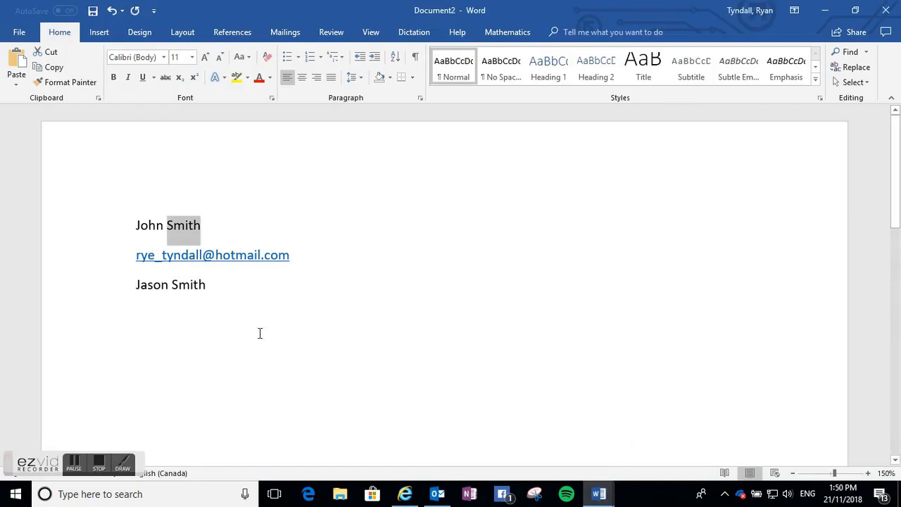
drag(296, 256, 116, 263)
key(ctrl+c)
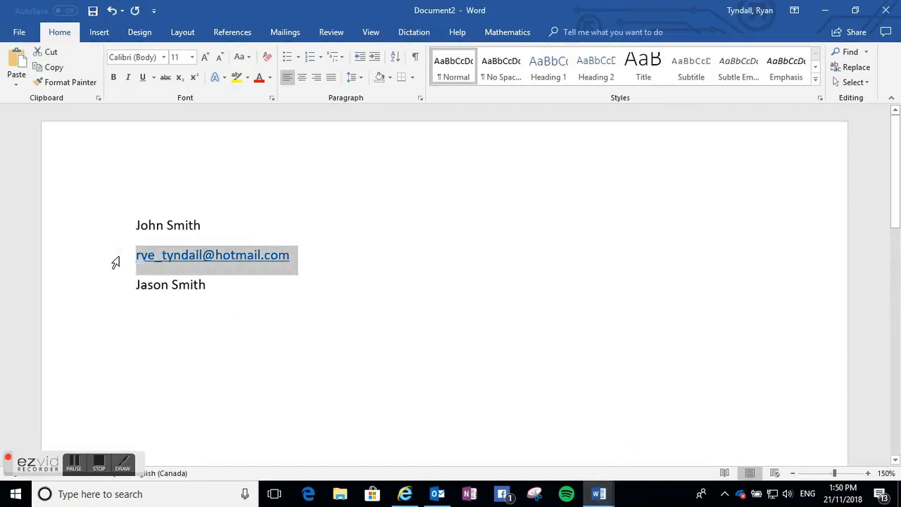
click(405, 494)
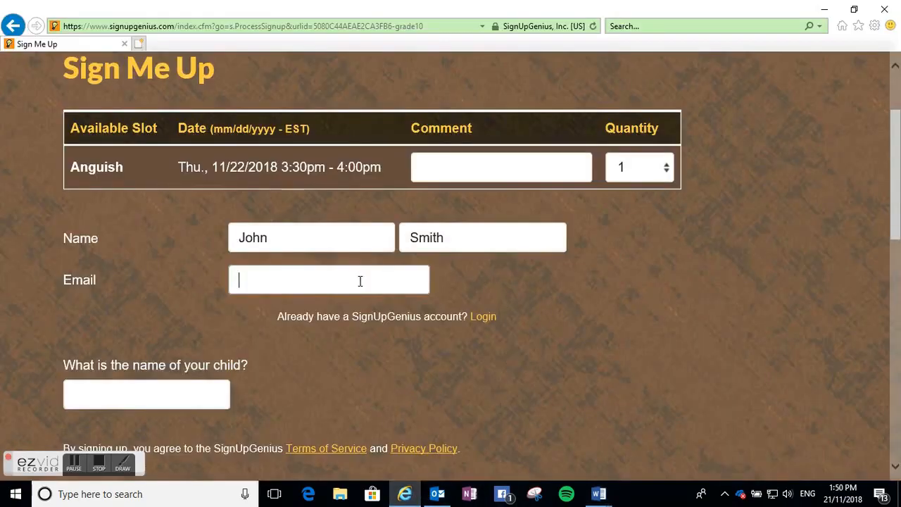
key(ctrl+v)
- Copy the child's name from the Word document into the child's name field
click(155, 400)
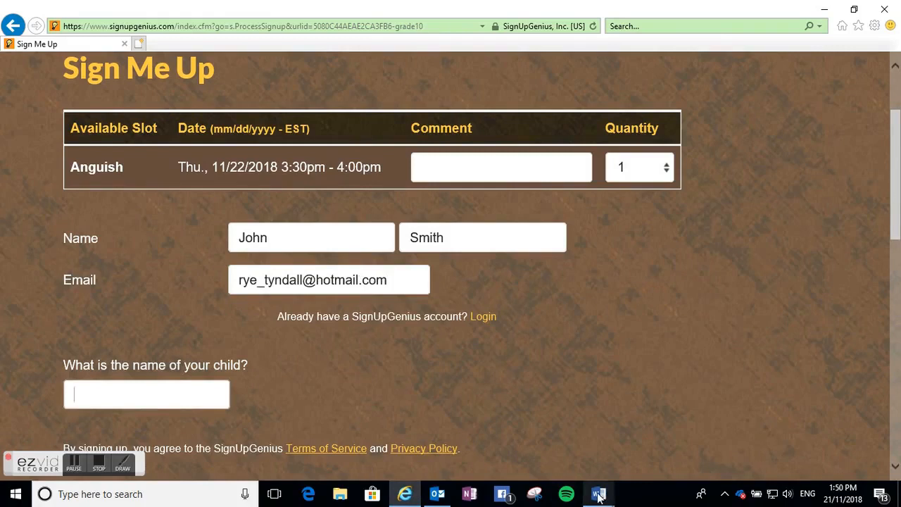
mouse_move(599, 494)
click(679, 465)
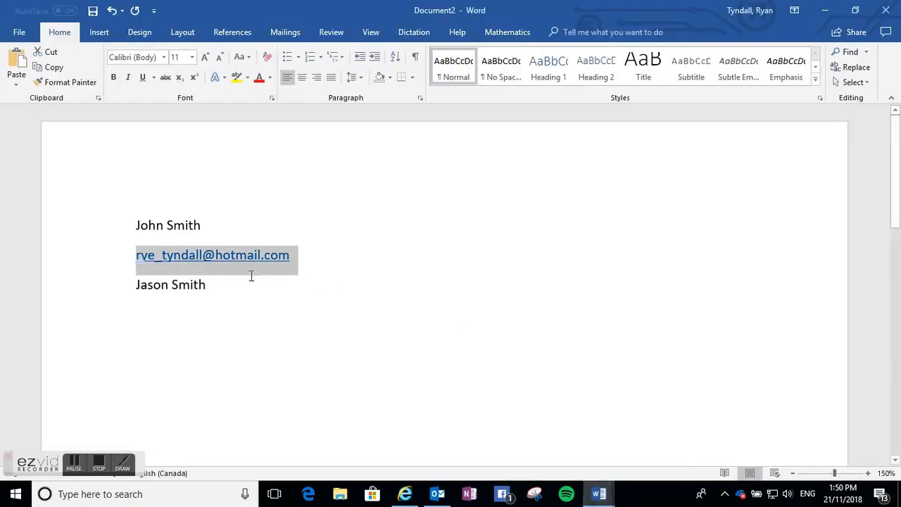
click(212, 281)
click(114, 283)
key(ctrl+c)
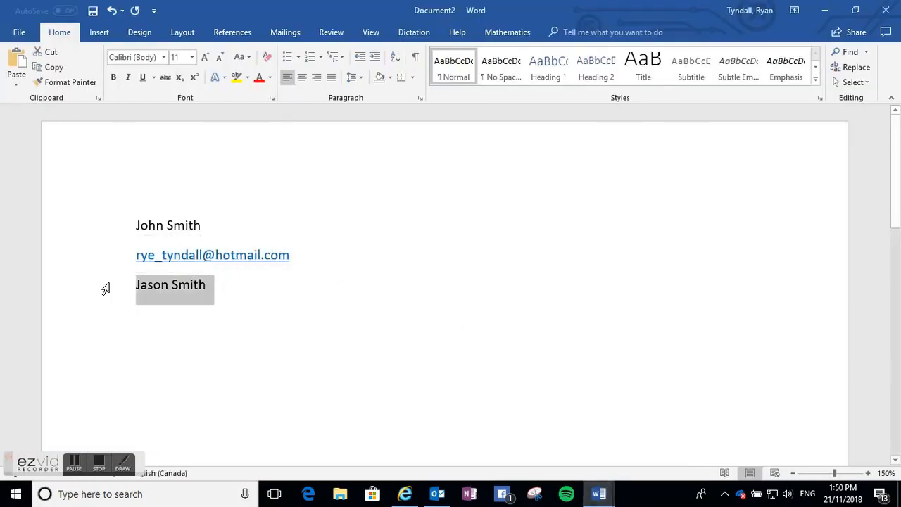
click(405, 494)
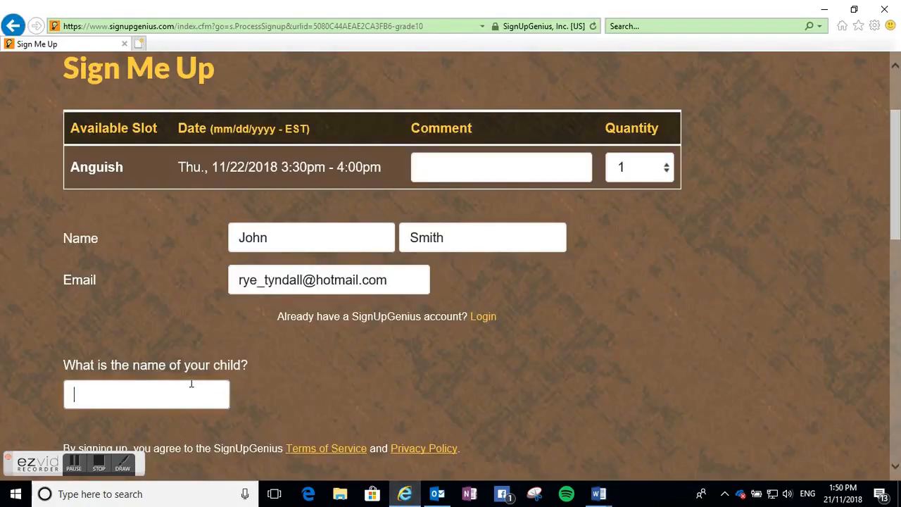
key(ctrl+v)
- Submit the Grade 4 sign up for the parent
scroll(518, 383, down, 3)
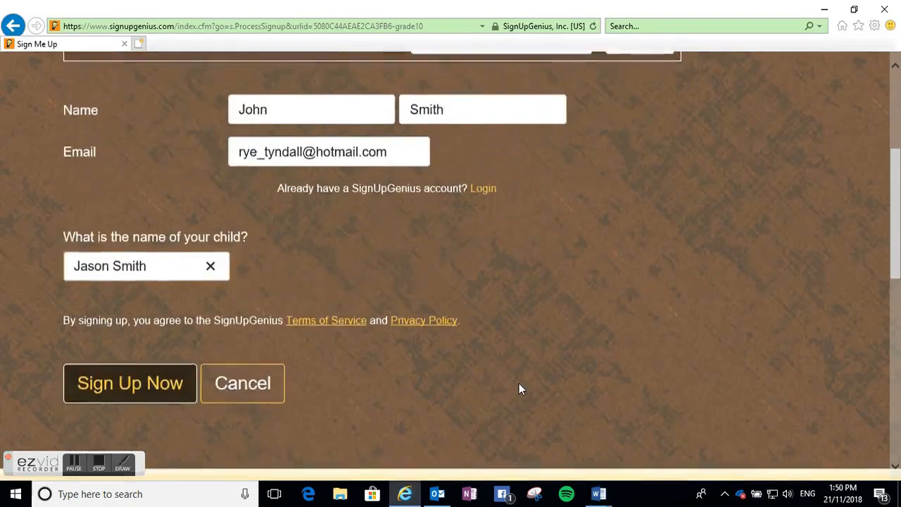
click(111, 323)
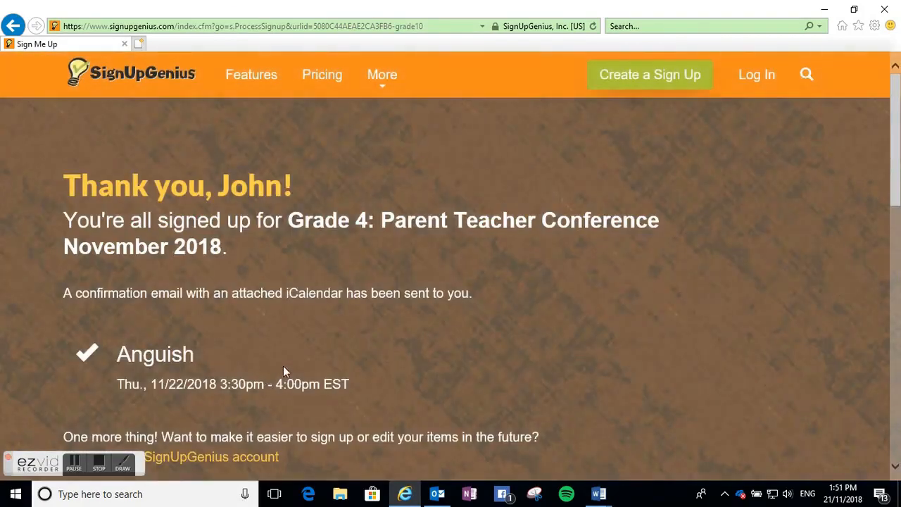
scroll(320, 350, down, 2)
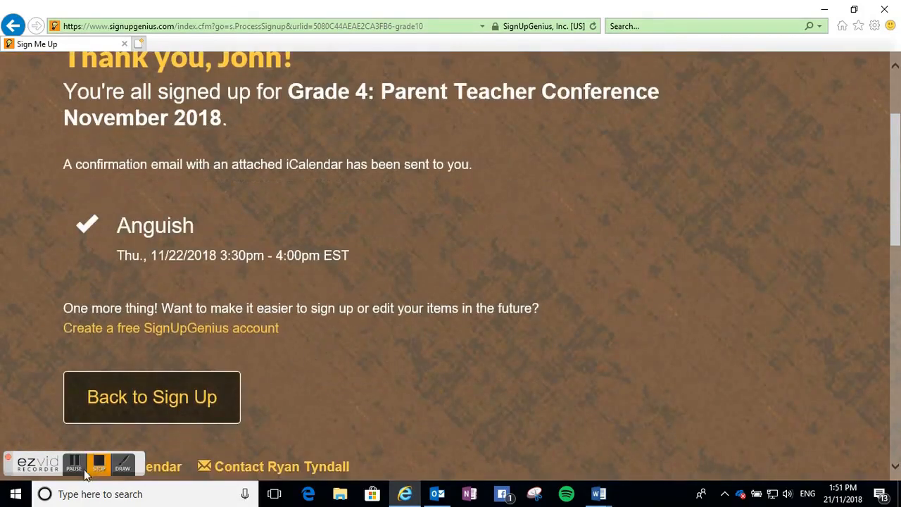